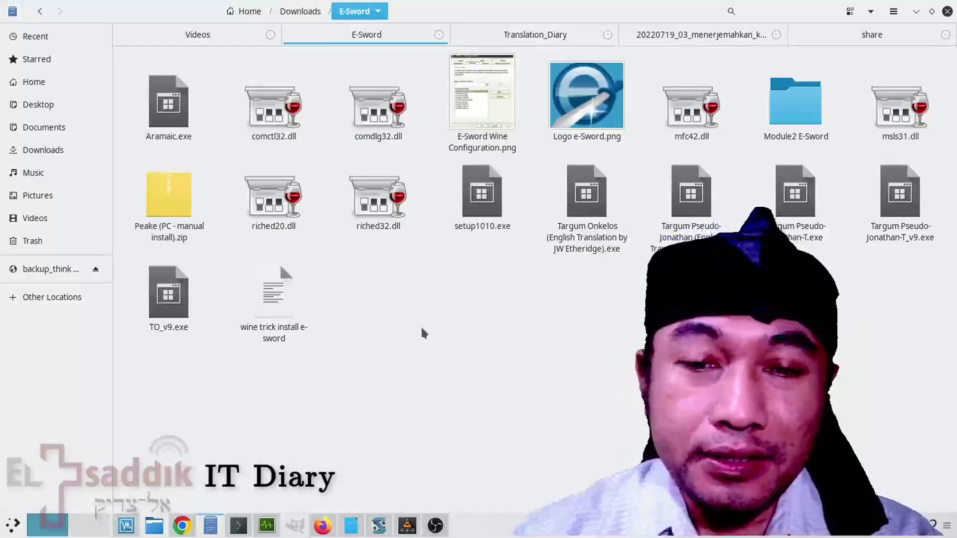
- Open the terminal and show the system information with neofetch
click(239, 525)
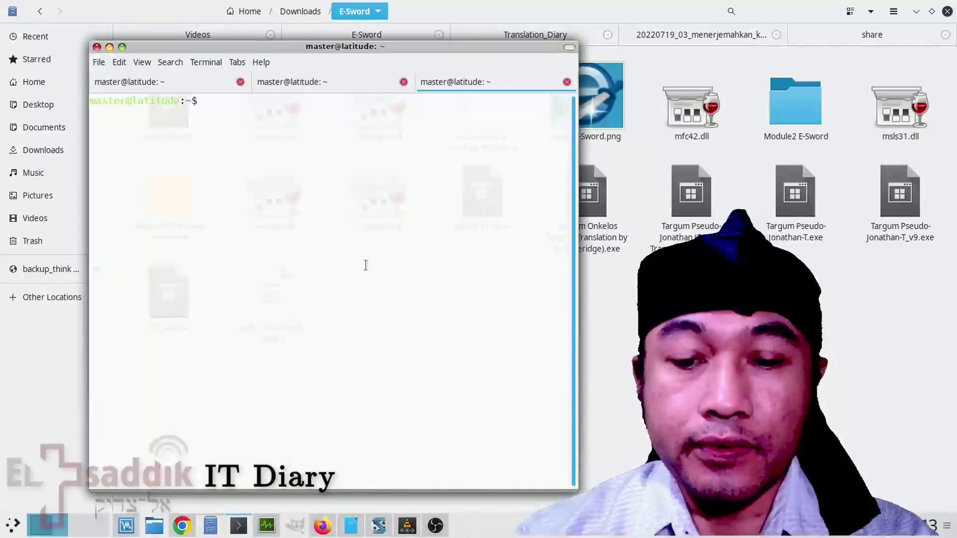
text(neof)
key(Tab)
key(Return)
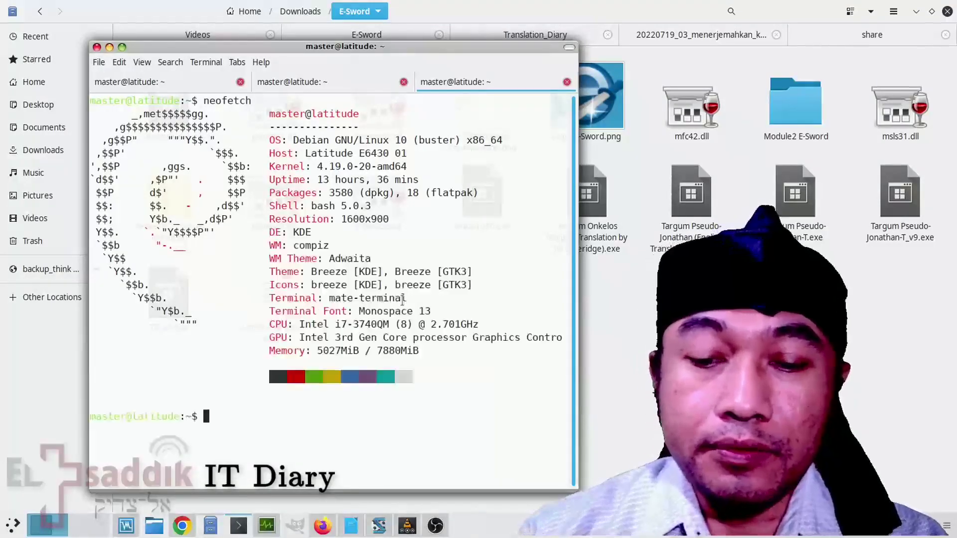
- Check the installed Wine version with wine --version
text(wine -)
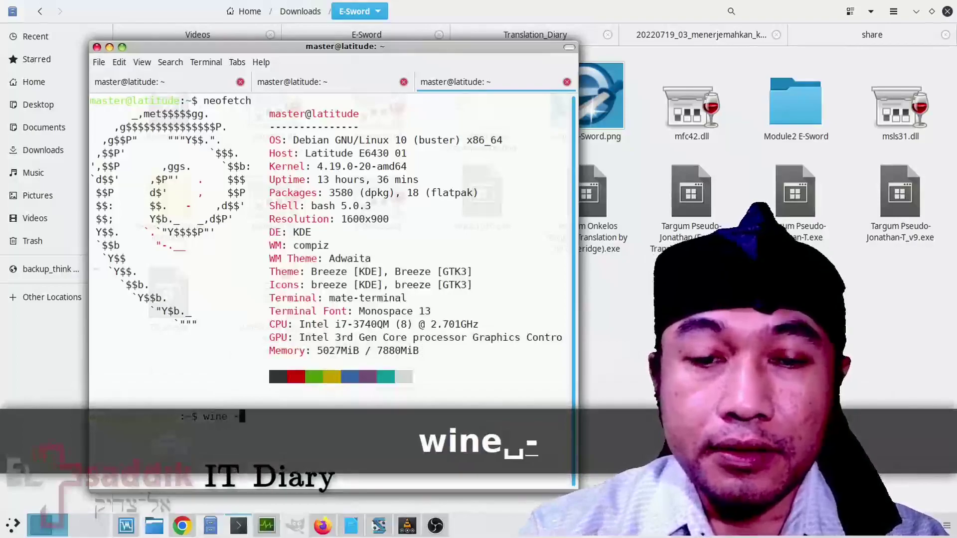
text(-version)
key(Return)
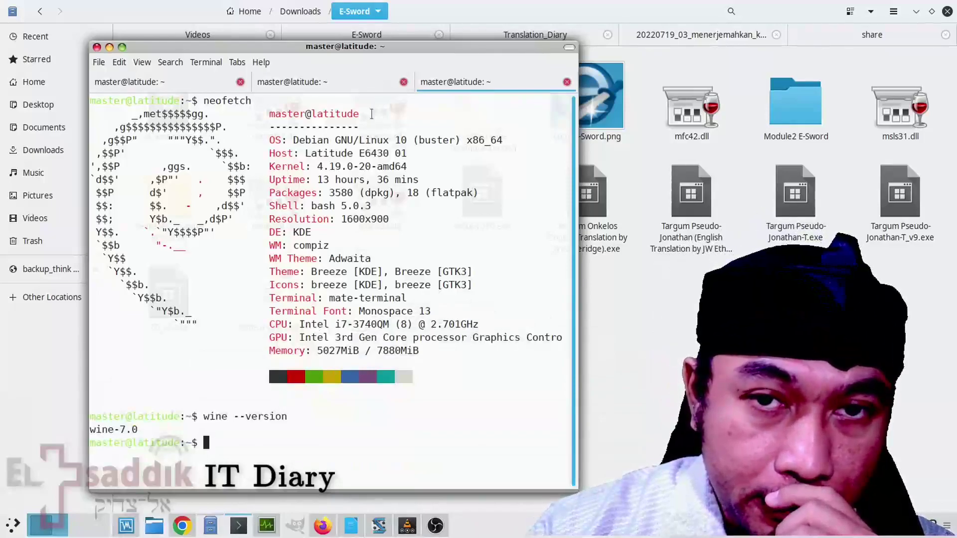
- Shorten the terminal window, move it aside and minimize it to uncover the E-Sword folder
drag(374, 47, 363, 7)
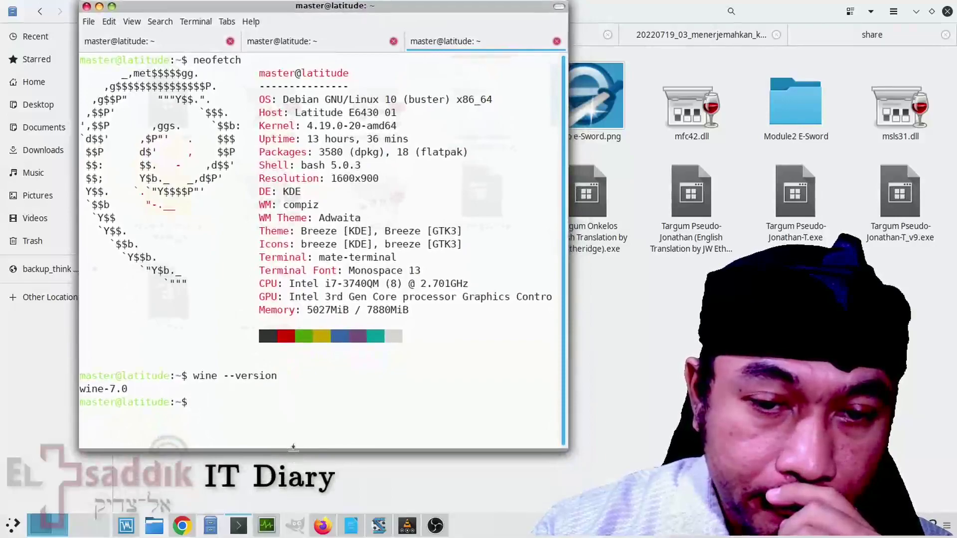
drag(293, 446, 294, 266)
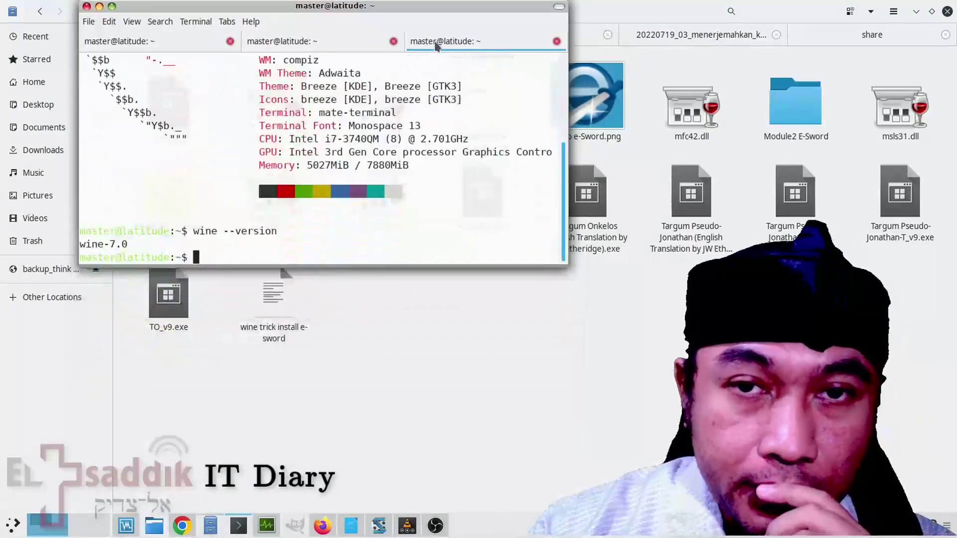
drag(434, 13, 760, 218)
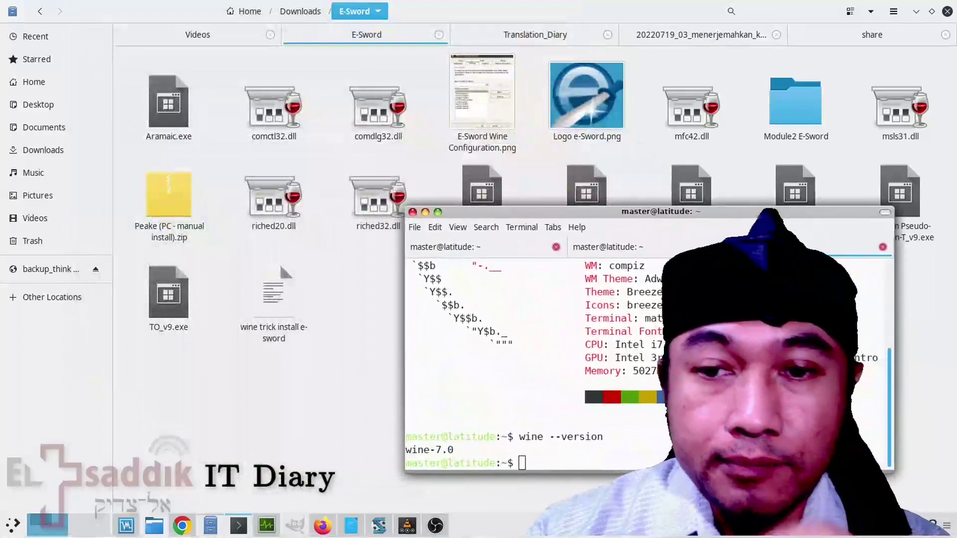
click(425, 211)
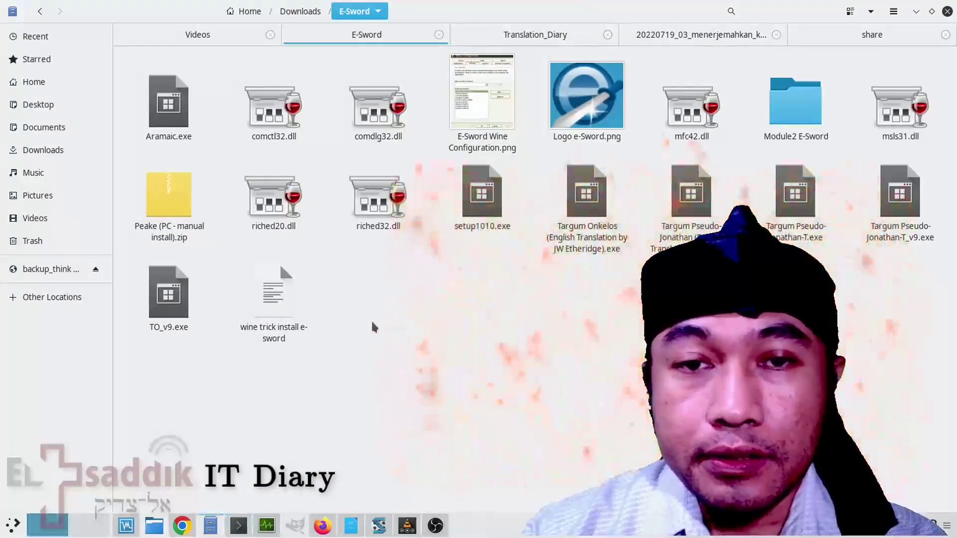
- Open a terminal in the E-Sword folder and list its files in long format
right_click(365, 331)
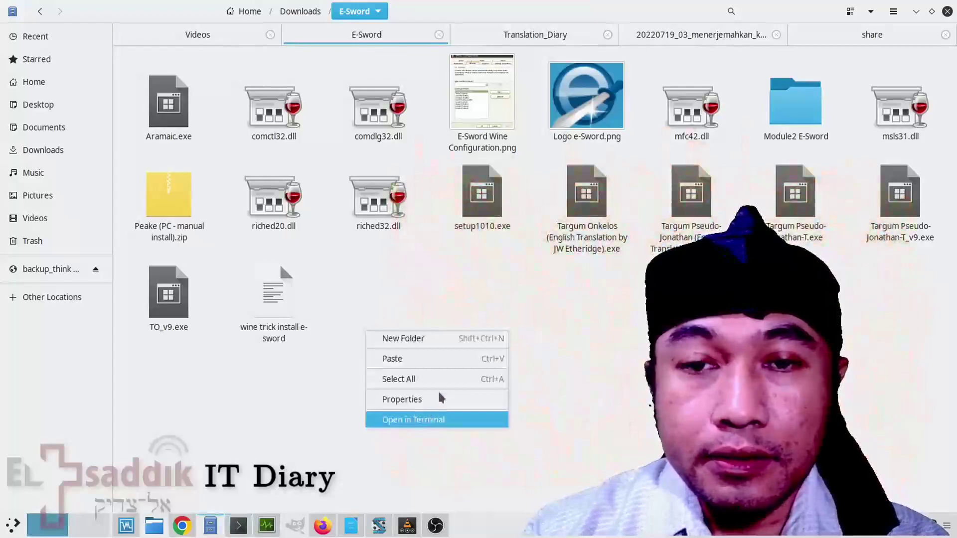
click(437, 420)
drag(336, 10, 538, 78)
text(l)
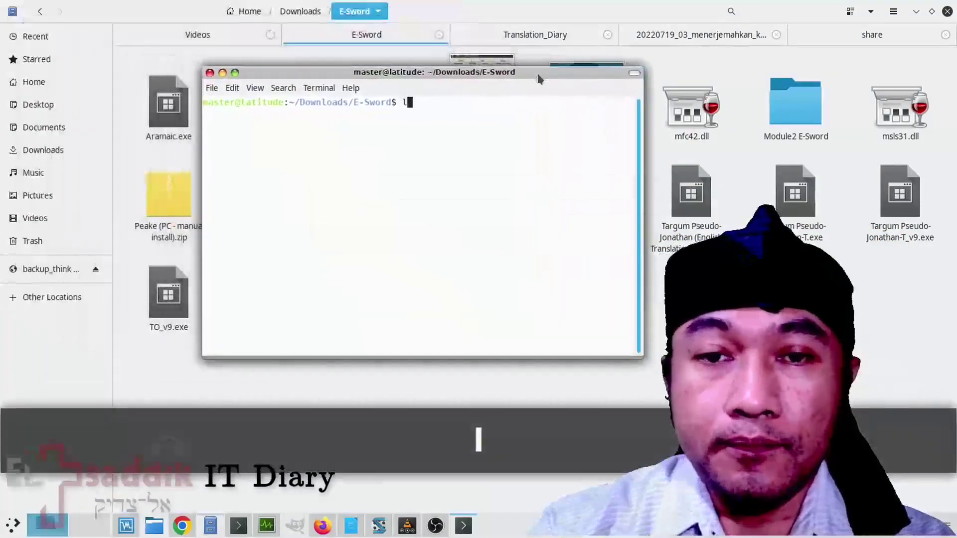
text(l)
key(Return)
text(ls -l)
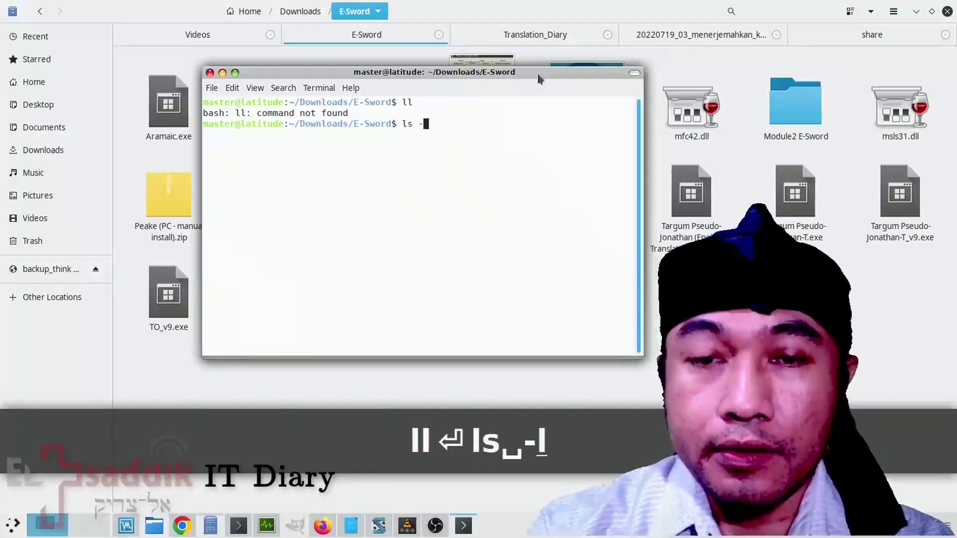
key(Return)
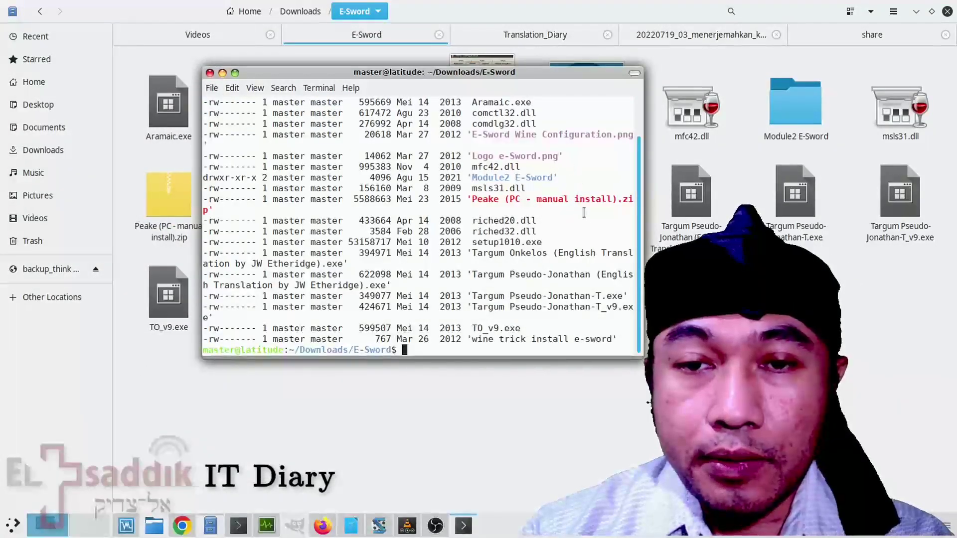
- Locate setup1010.exe in the E-Sword folder and run it with Wine from that folder's terminal
key(alt+Tab)
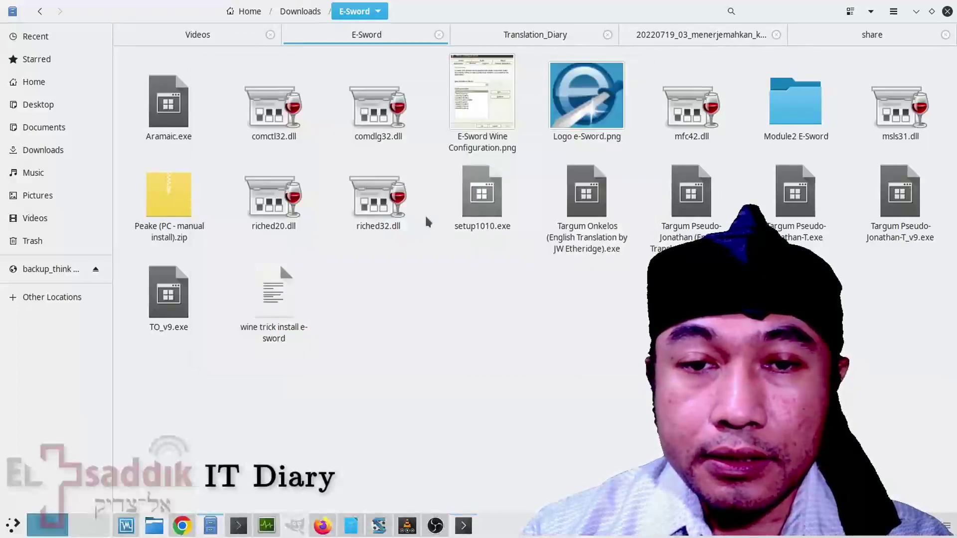
click(485, 203)
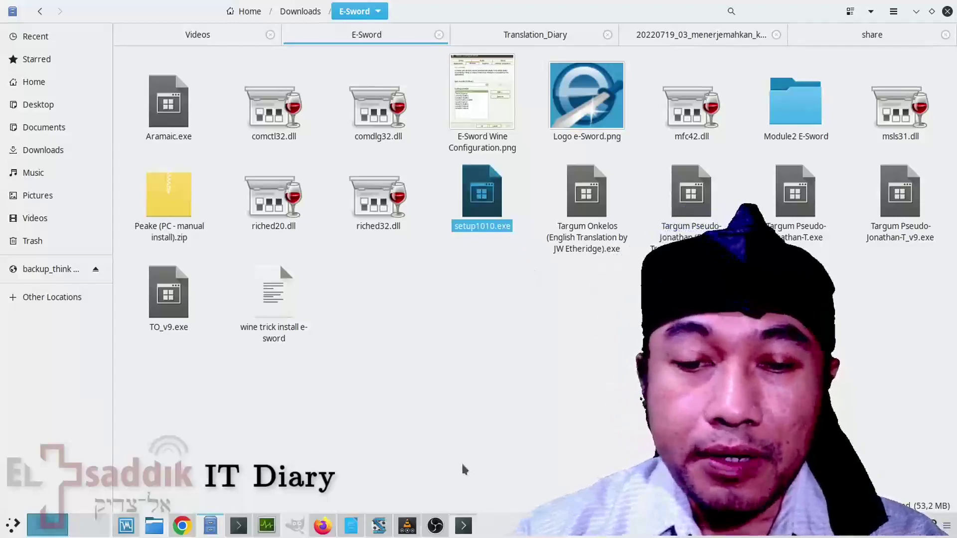
click(463, 525)
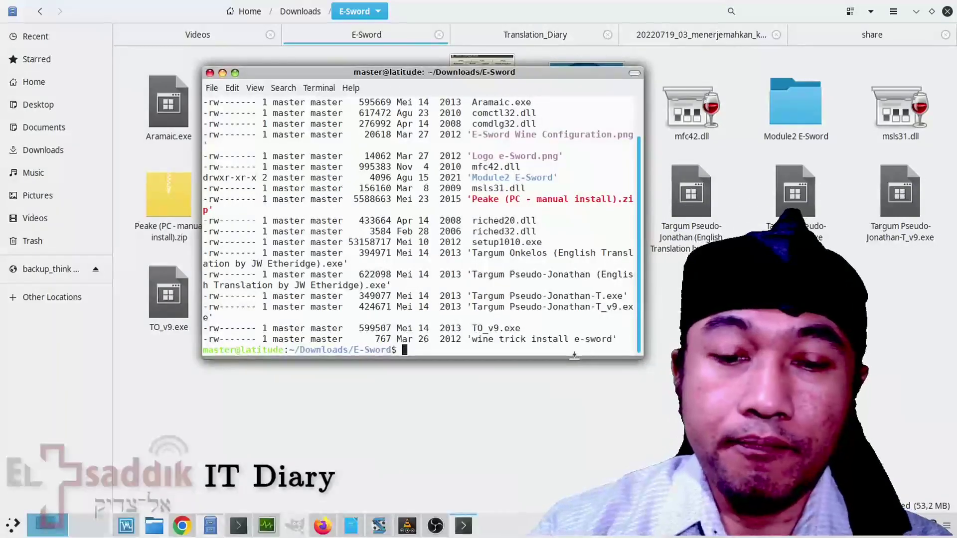
text(wine )
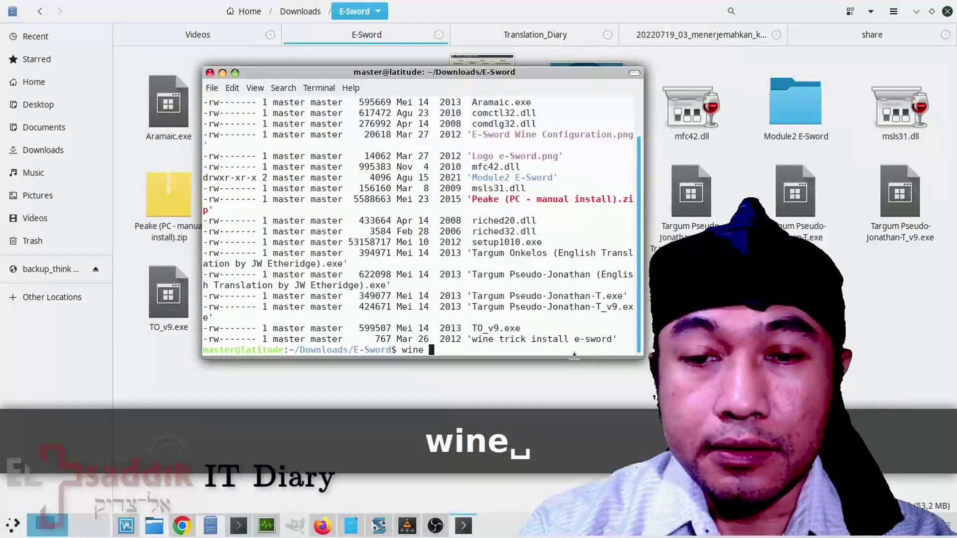
text(setup1010.exe)
key(Tab)
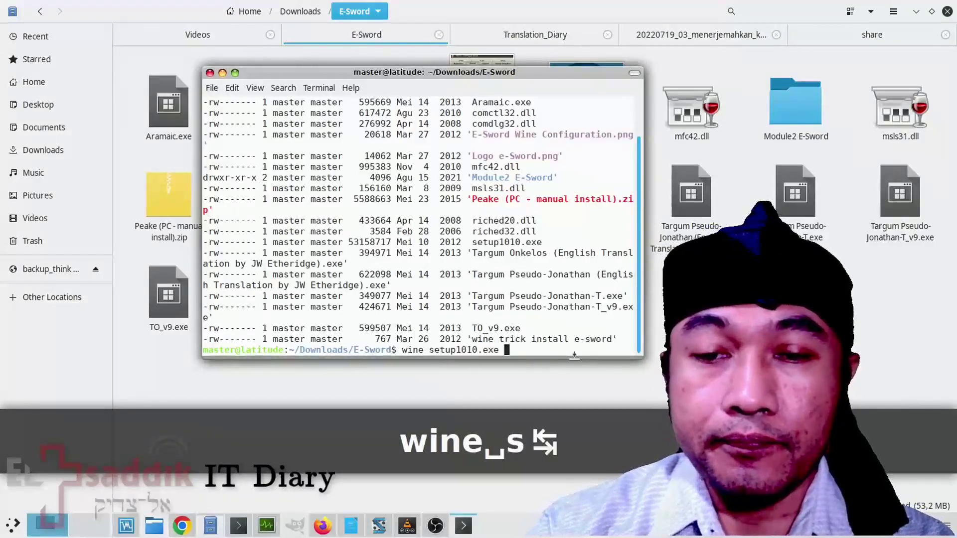
key(Return)
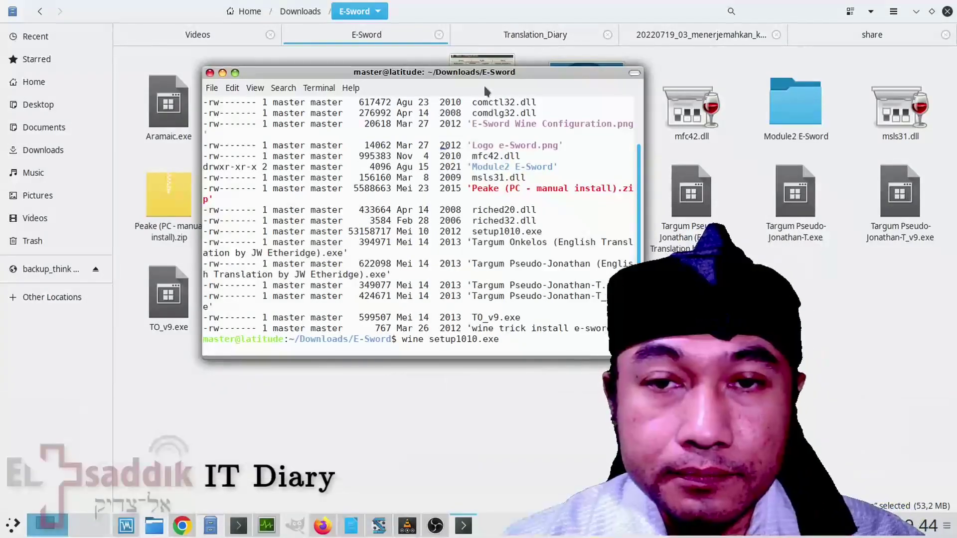
drag(482, 78, 302, 40)
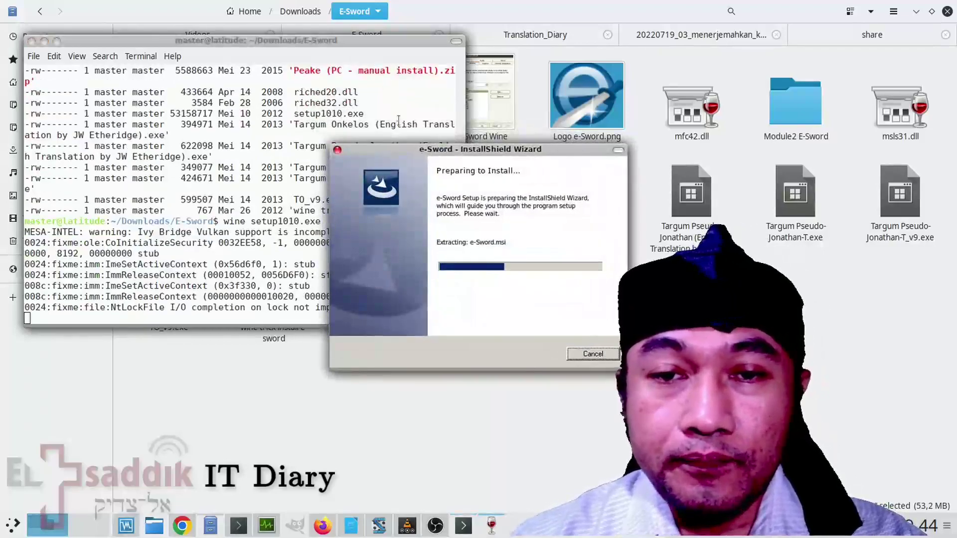
- Start the e-Sword InstallShield Wizard and accept the terms in the license agreement
drag(408, 150, 161, 59)
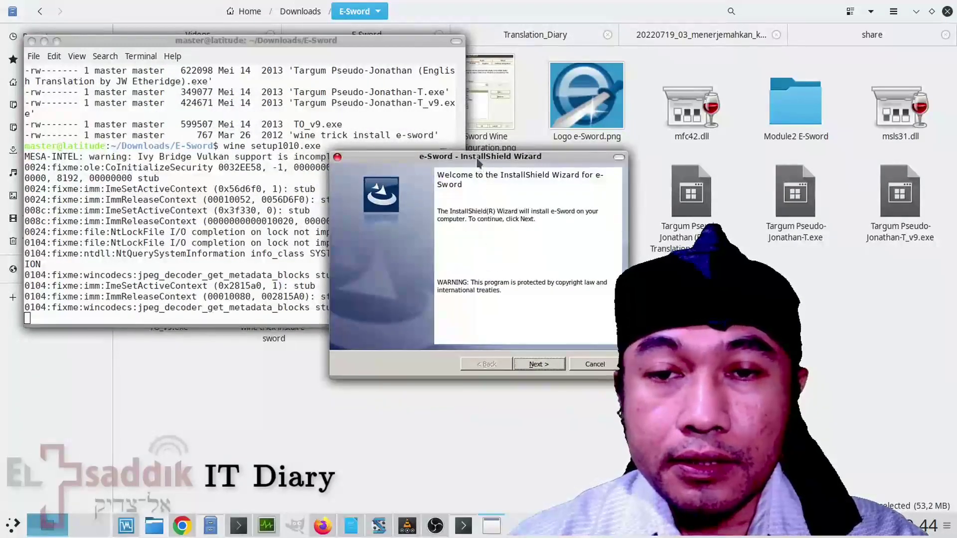
drag(477, 159, 243, 63)
click(303, 269)
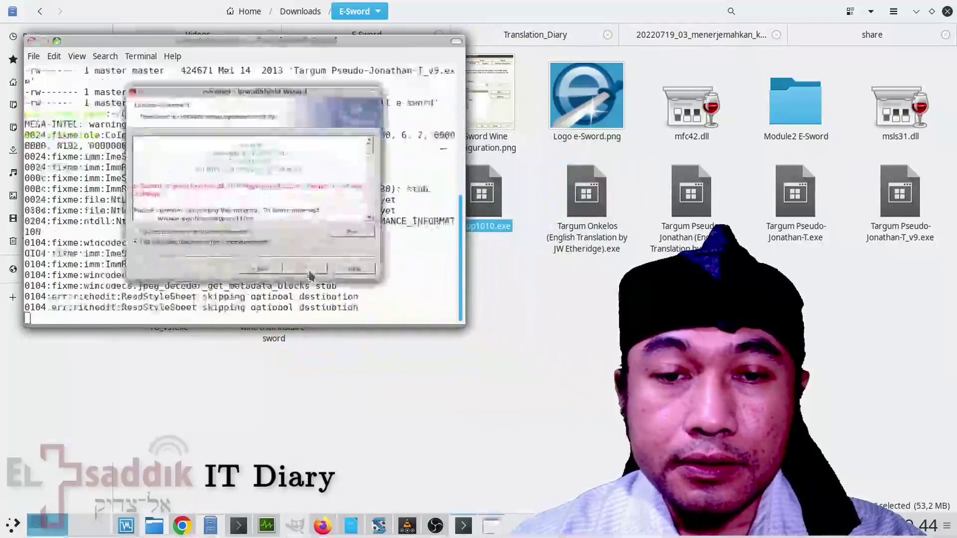
click(214, 228)
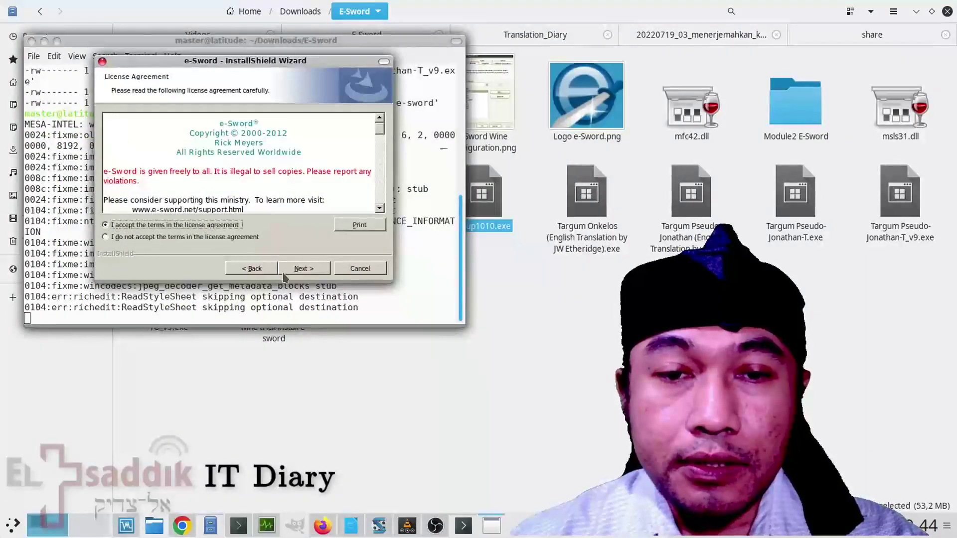
click(308, 270)
- Install e-Sword to the default destination folder and finish the wizard
click(309, 270)
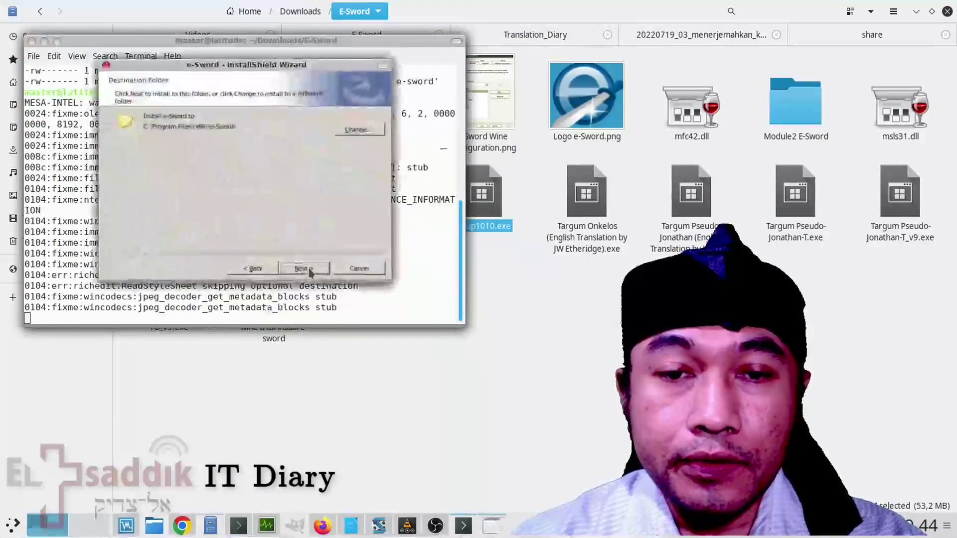
click(308, 270)
click(309, 270)
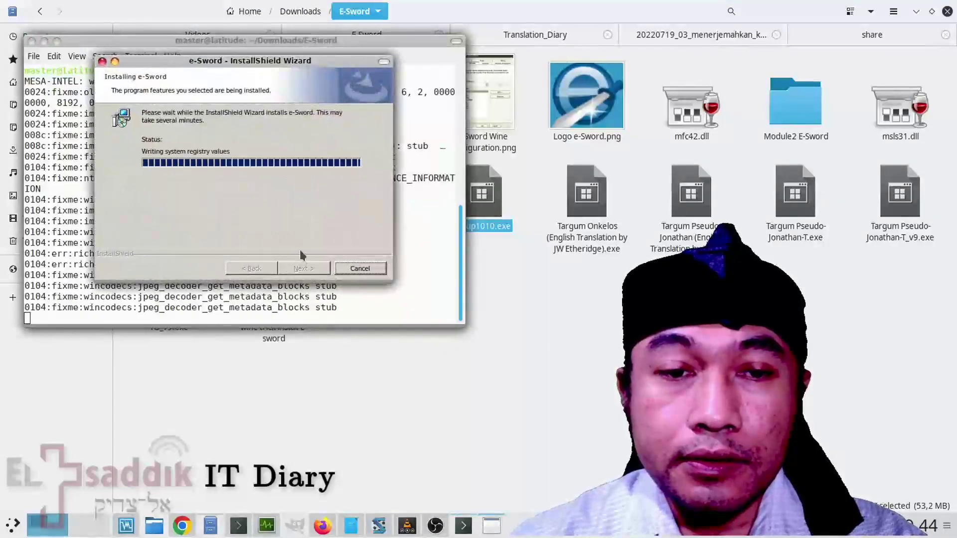
click(304, 268)
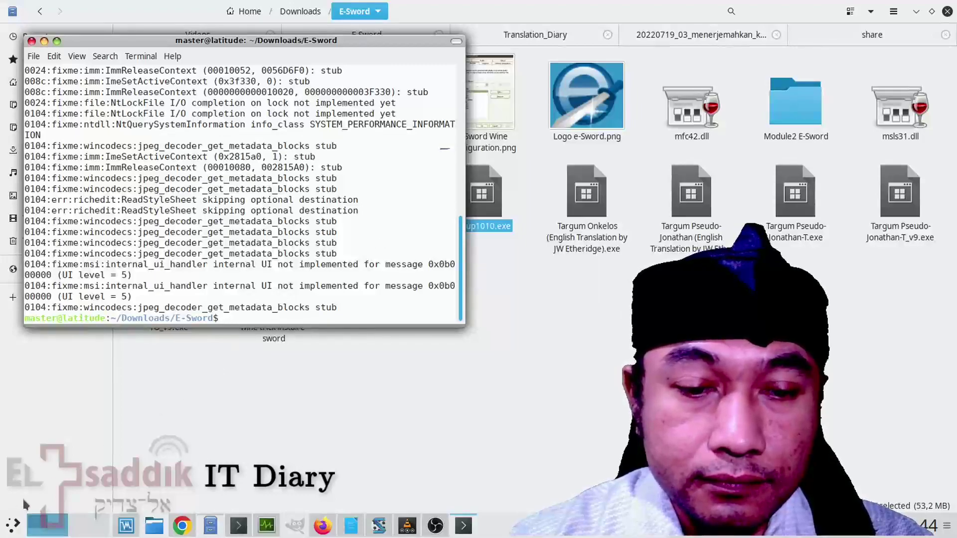
- Launch e-Sword from the Wine programs and dismiss the Tip Of The Day
click(13, 530)
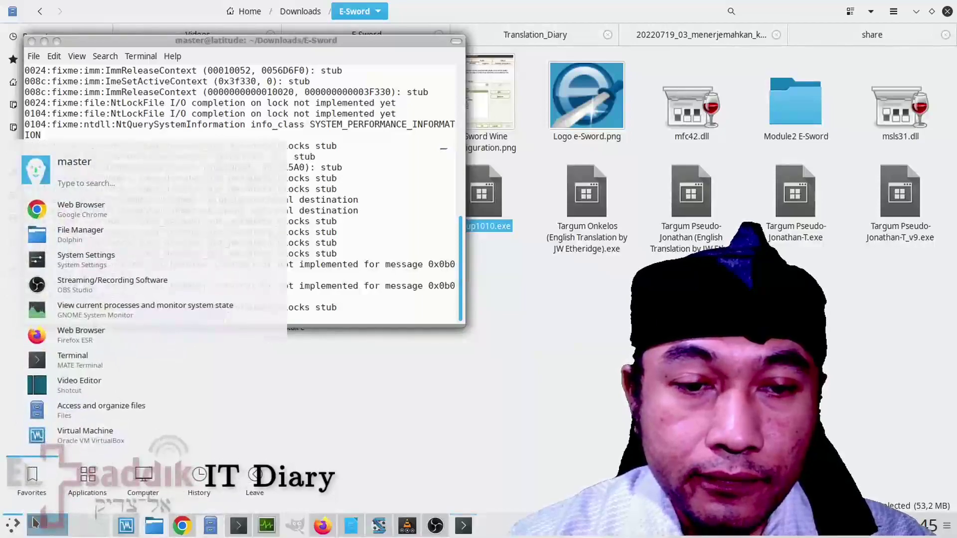
click(85, 482)
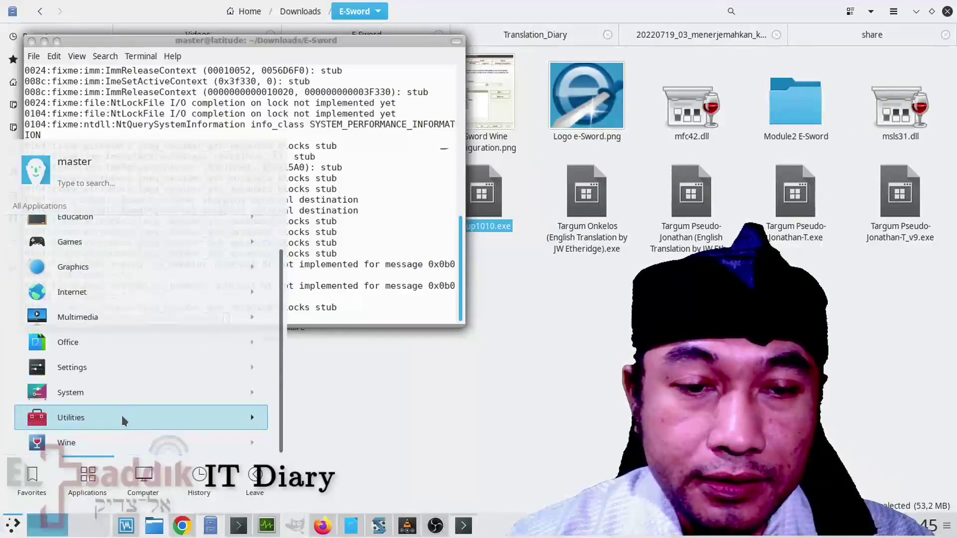
click(104, 440)
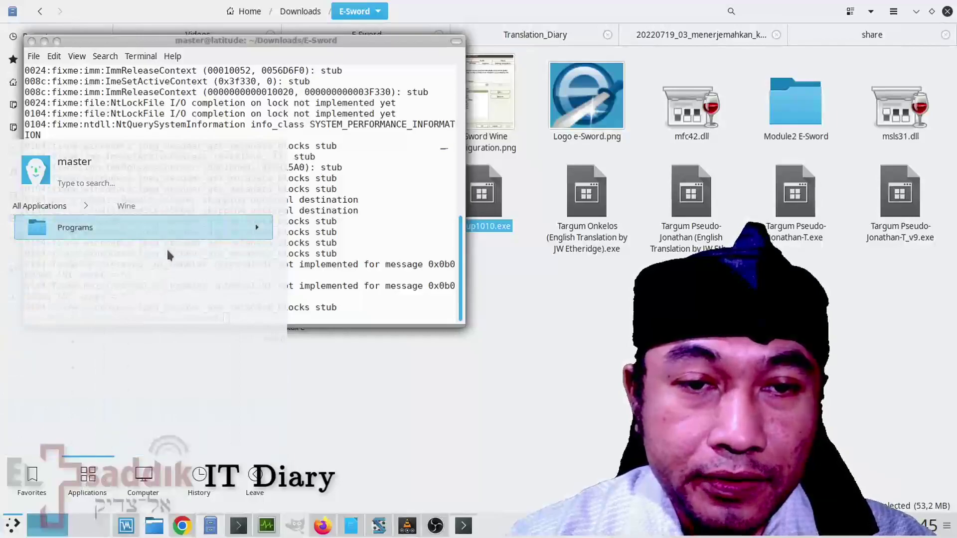
click(164, 229)
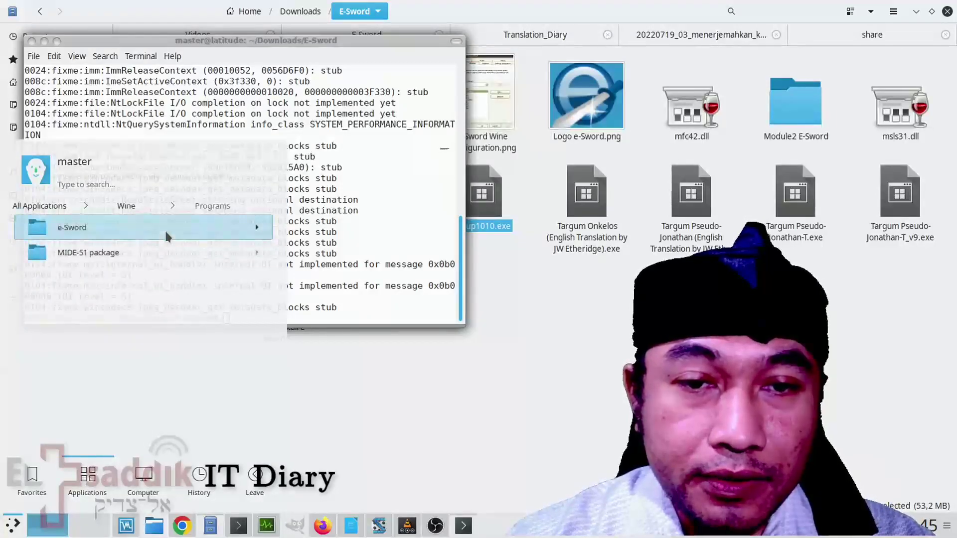
click(164, 229)
click(165, 229)
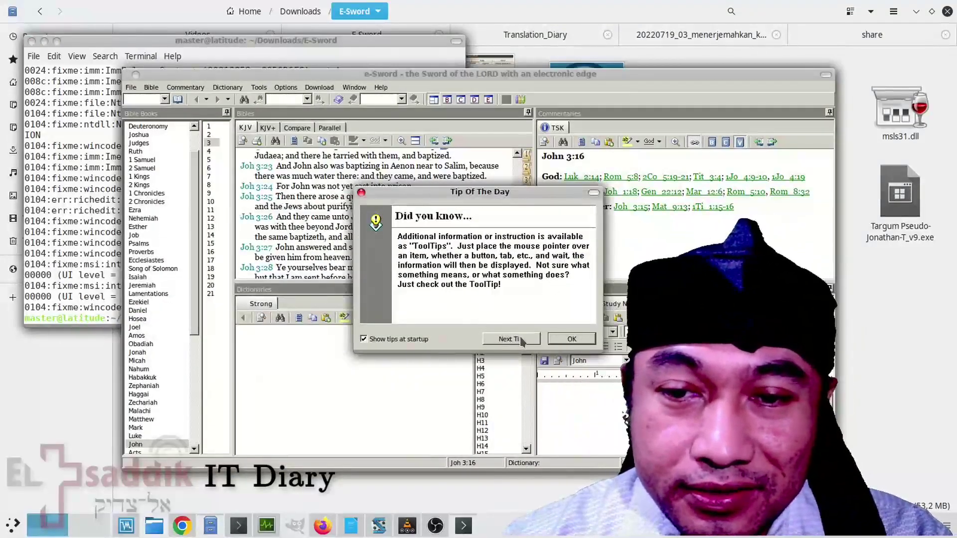
click(571, 339)
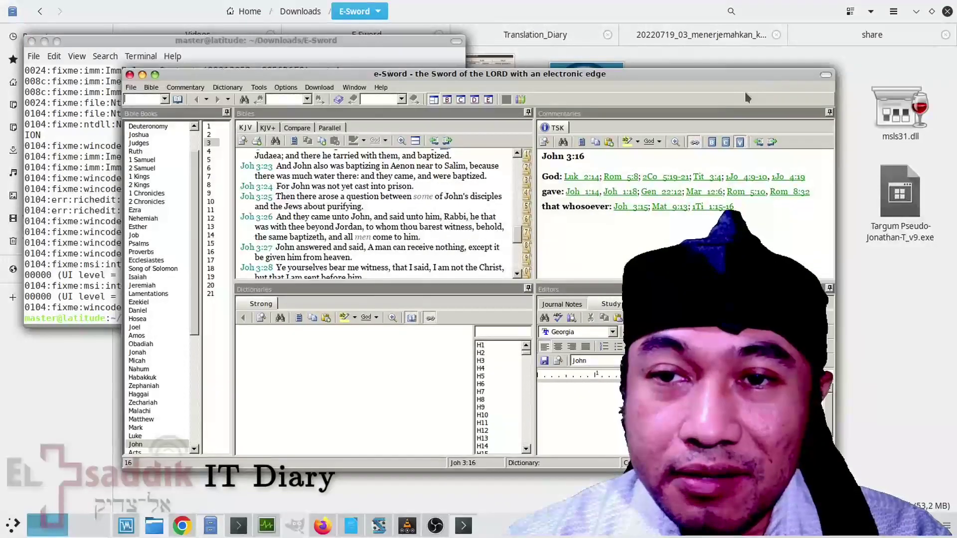
- Minimize the file manager and terminal windows and reposition the e-Sword window on the desktop
click(915, 15)
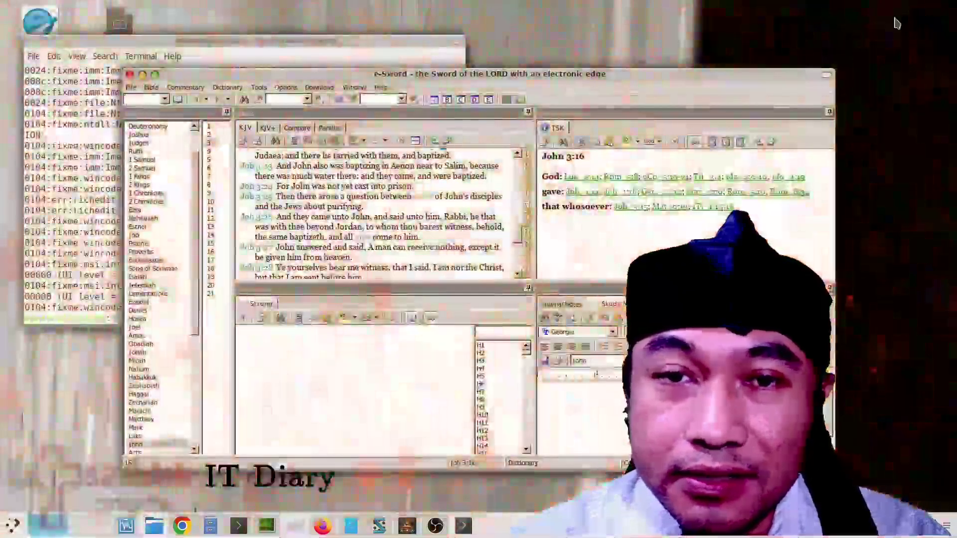
click(370, 40)
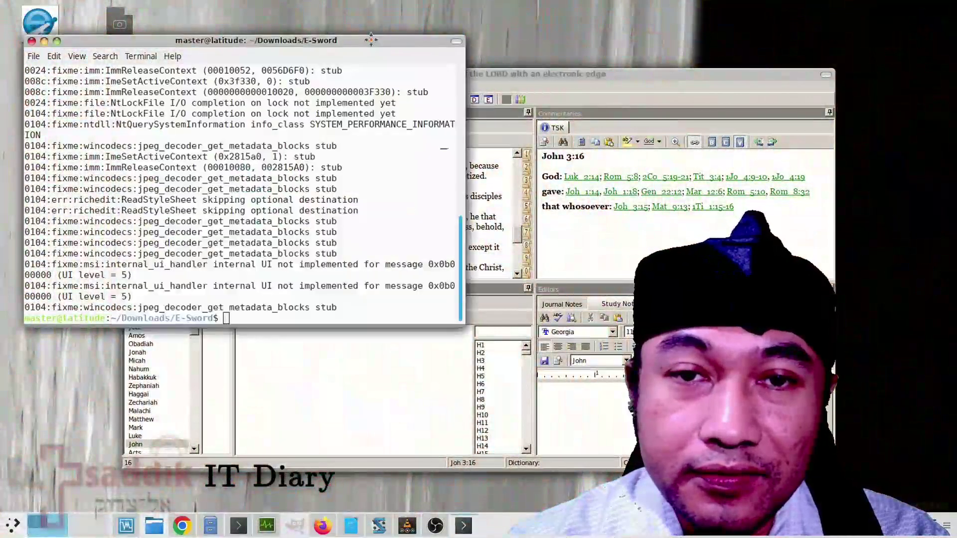
click(45, 46)
drag(361, 74, 279, 68)
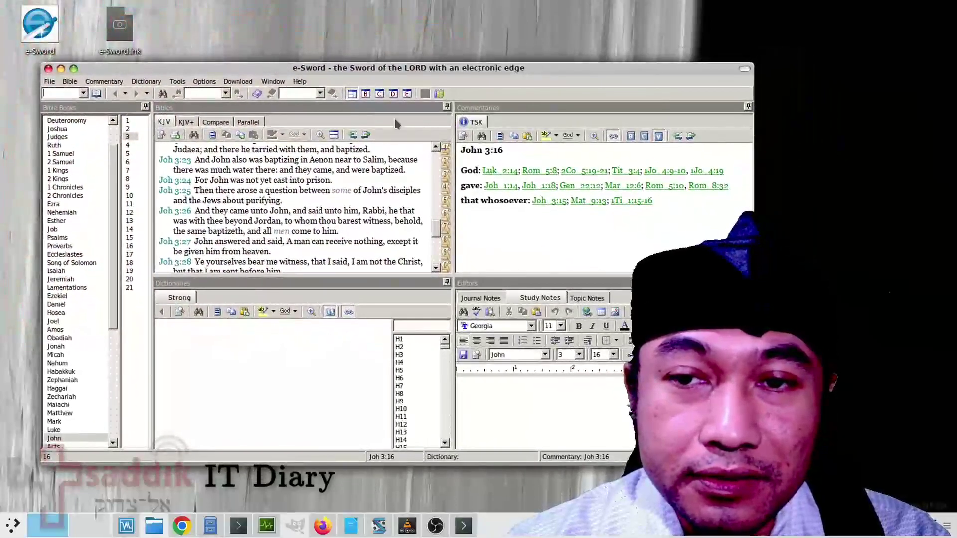
click(548, 113)
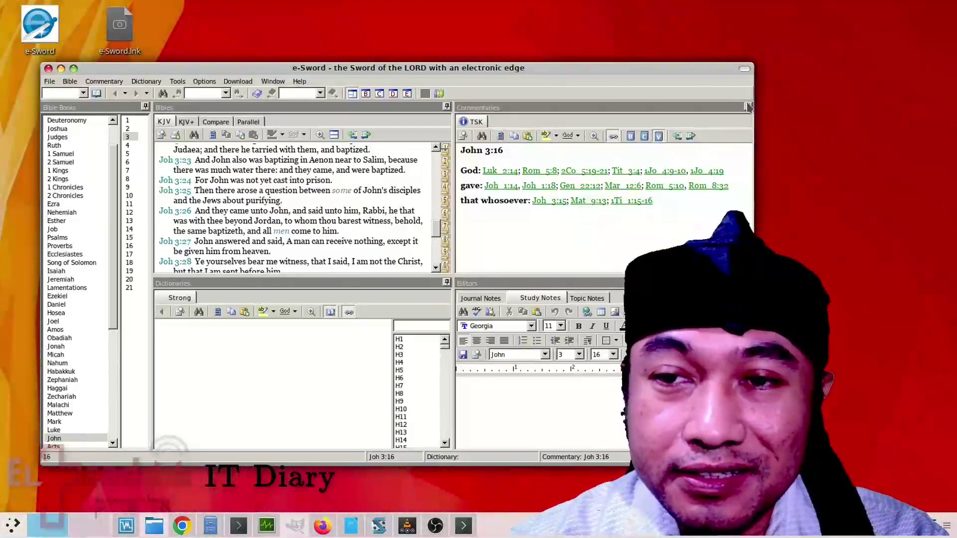
- Auto-hide the Commentaries and Editors panes and move the e-Sword window to the upper-left corner of the desktop
click(747, 106)
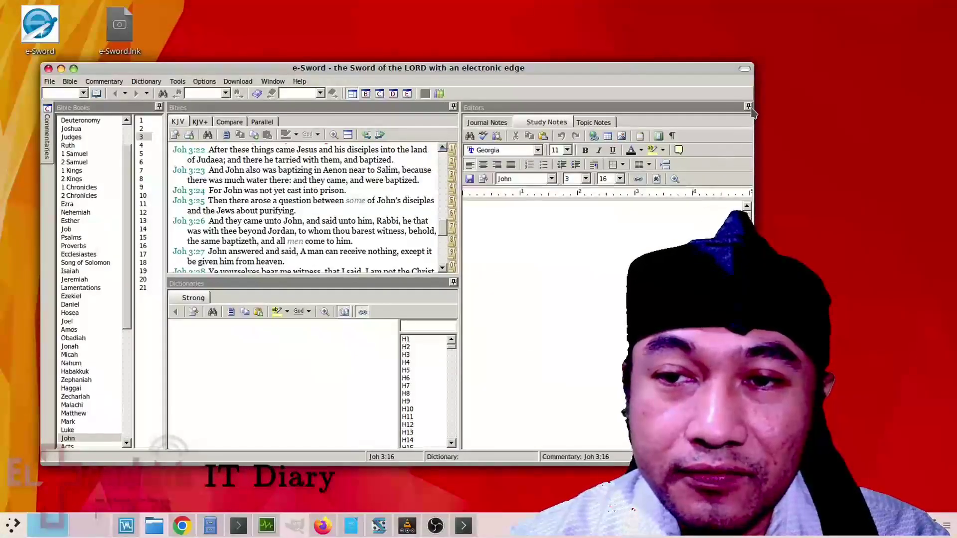
click(747, 106)
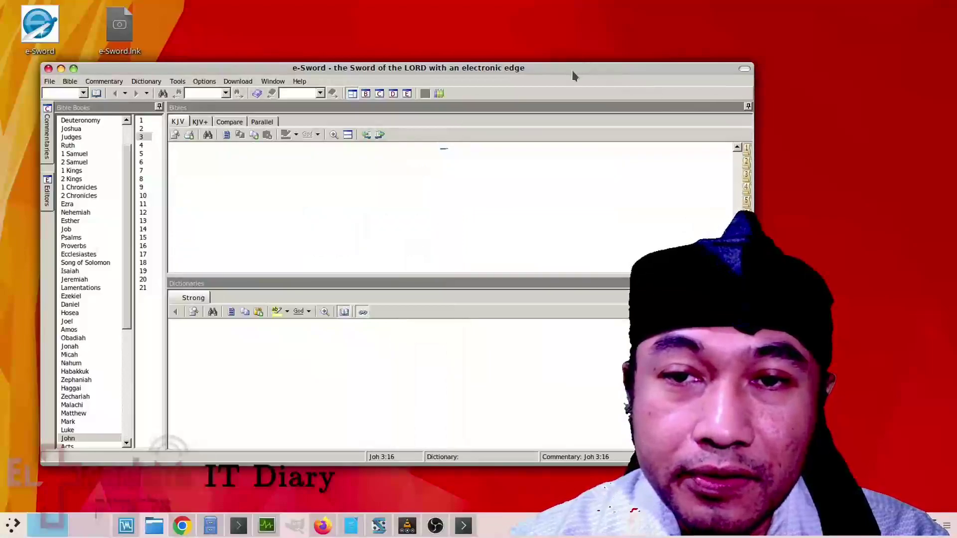
drag(571, 75, 545, 22)
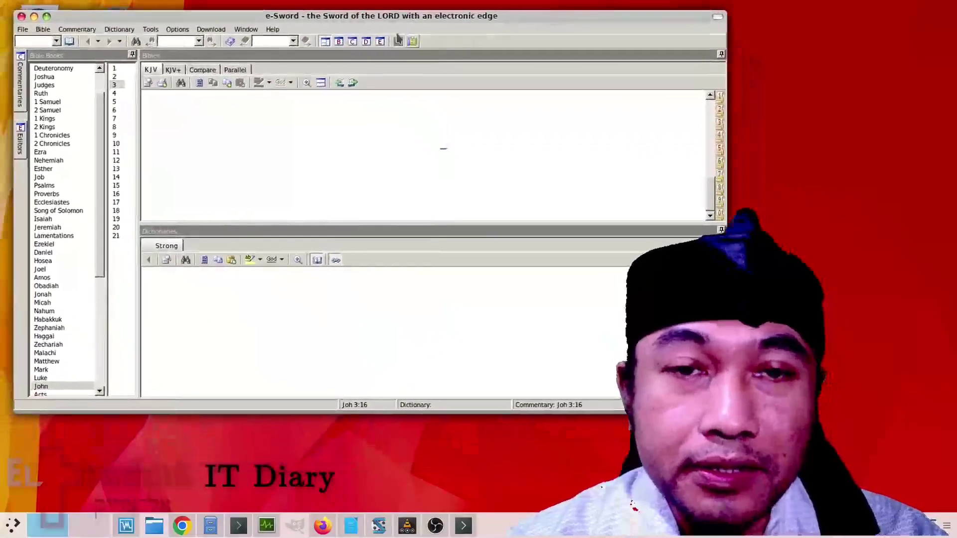
- Check the program's version in the About information and close it
click(272, 29)
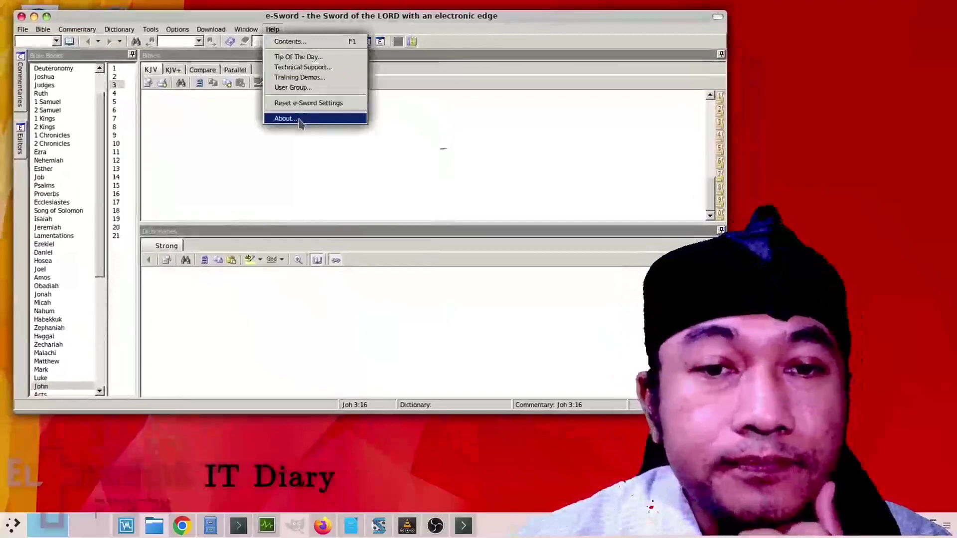
click(301, 119)
click(481, 309)
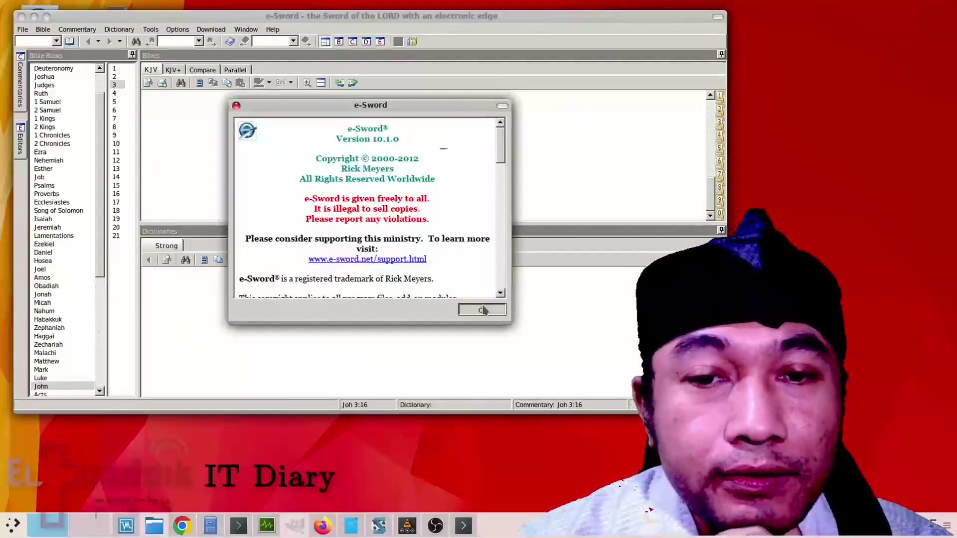
- Switch the interface language to Indonesia and auto-hide the dictionary (Kamus) pane
click(271, 29)
click(271, 29)
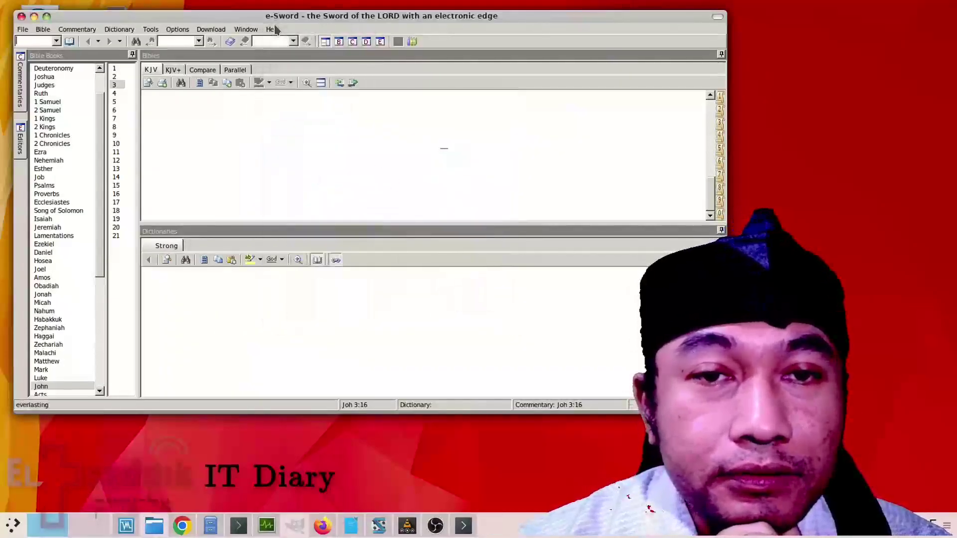
click(272, 28)
mouse_move(254, 31)
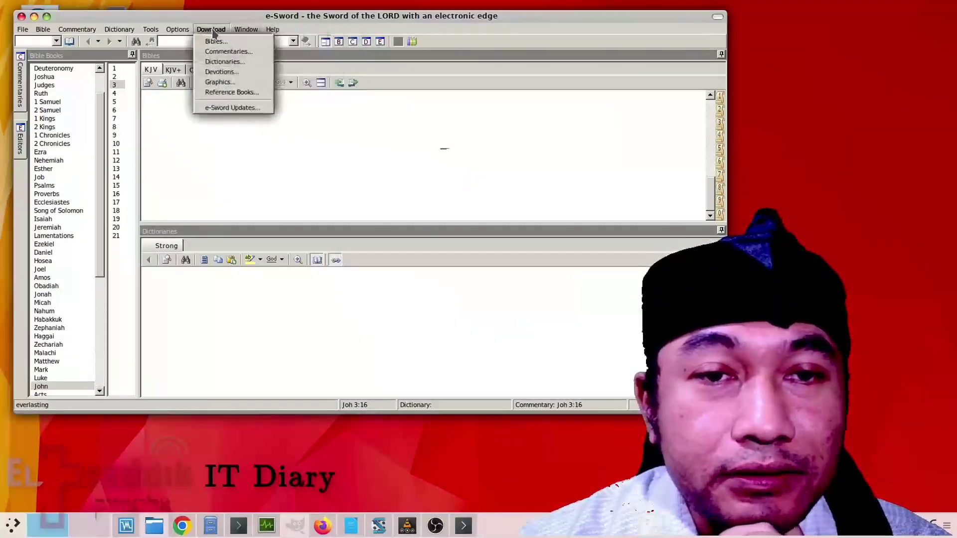
mouse_move(175, 31)
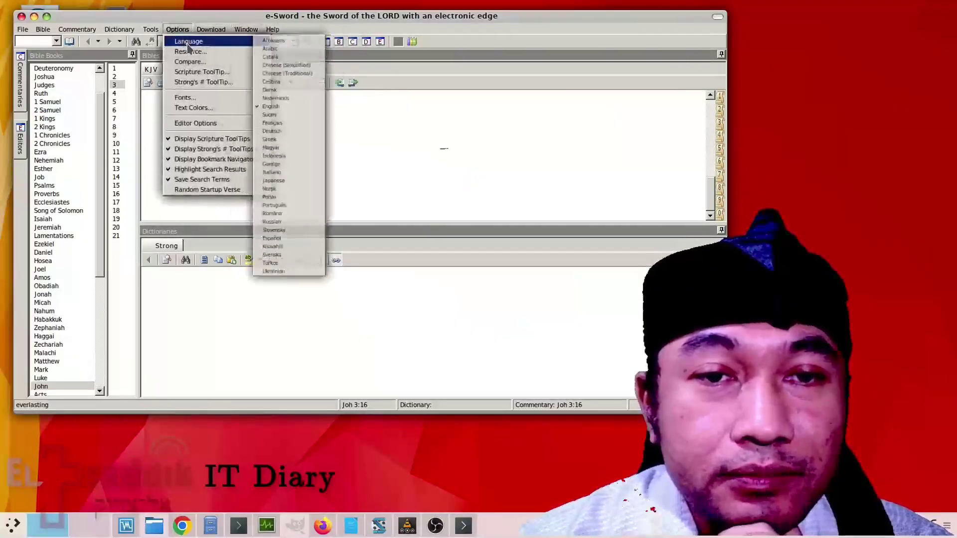
mouse_move(260, 47)
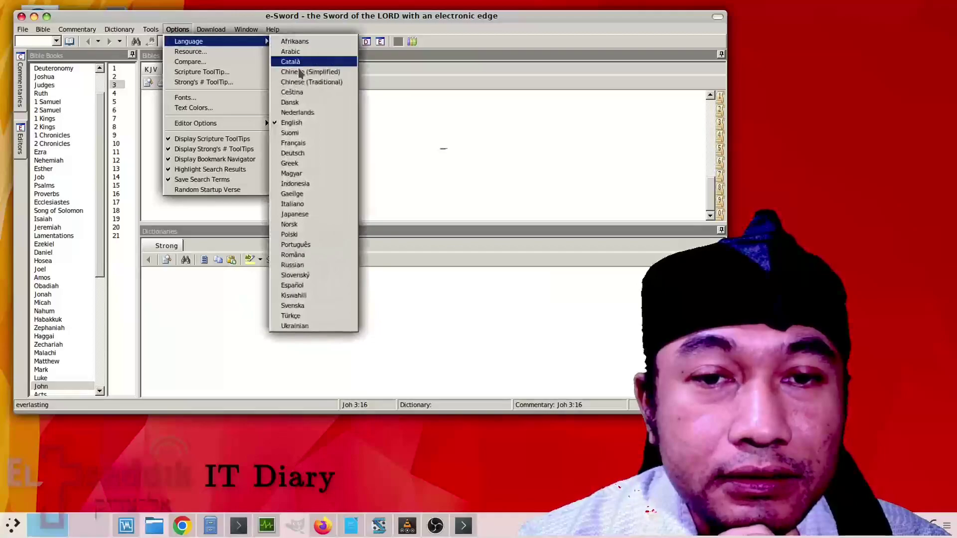
click(315, 187)
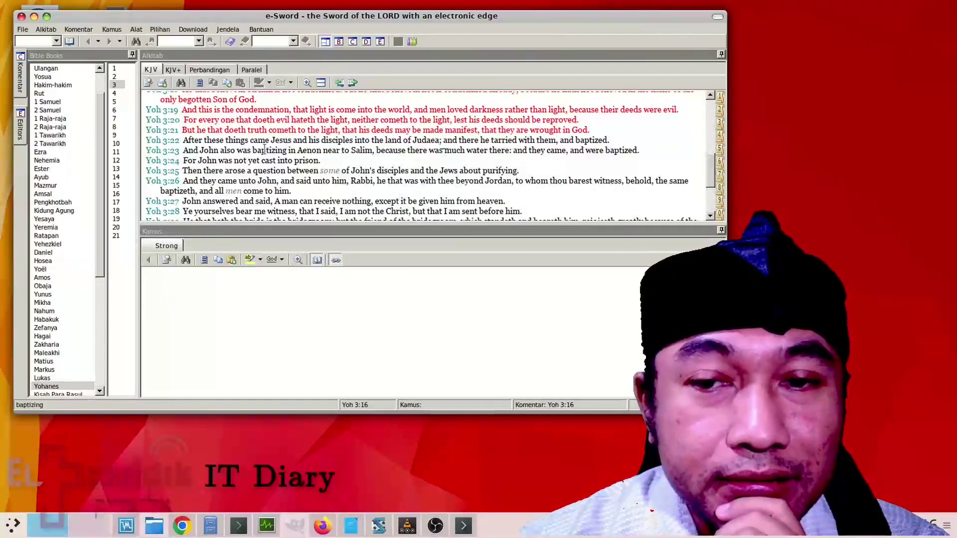
click(721, 231)
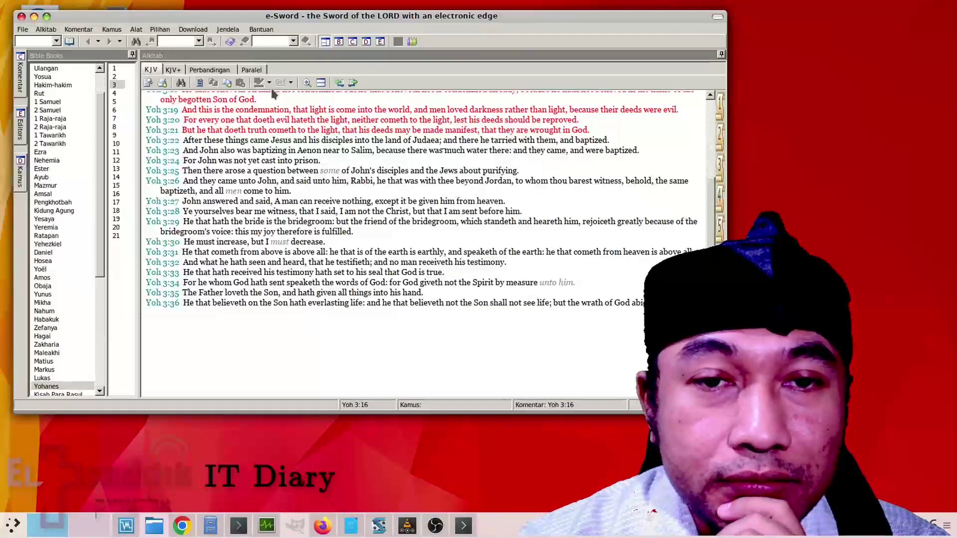
- Cycle the zoom of the KJV Bible text repeatedly to check how the enlarged text renders
click(306, 83)
click(306, 83)
click(306, 83)
click(306, 83)
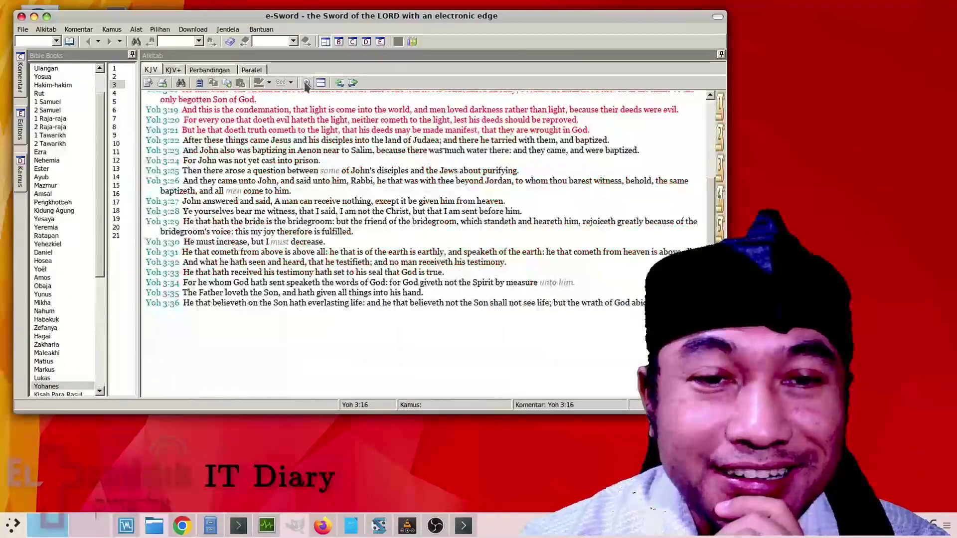
click(305, 83)
click(306, 83)
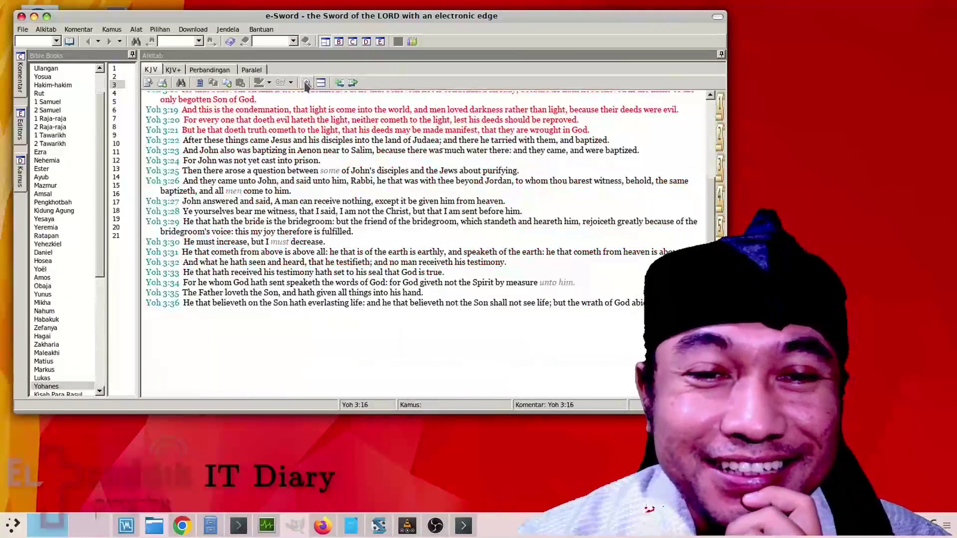
click(306, 84)
click(306, 83)
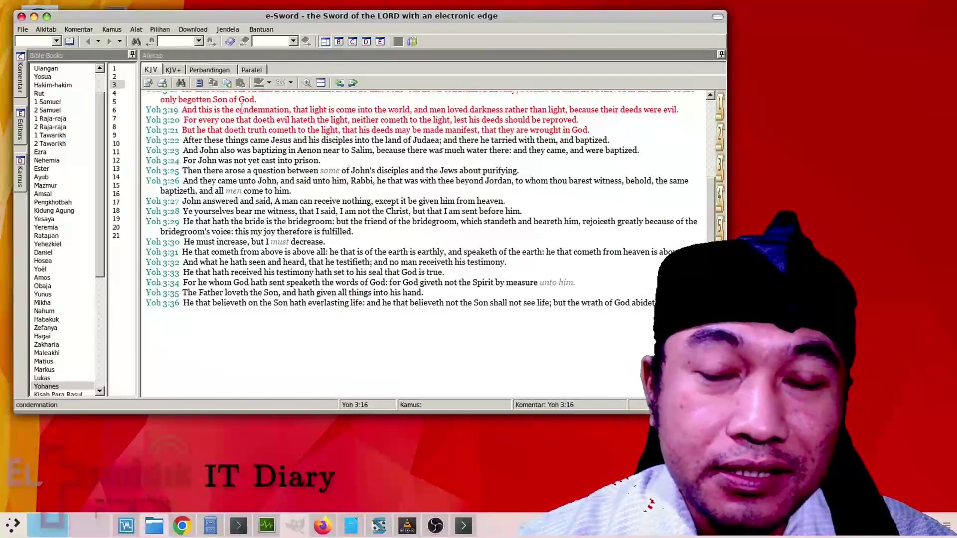
click(307, 82)
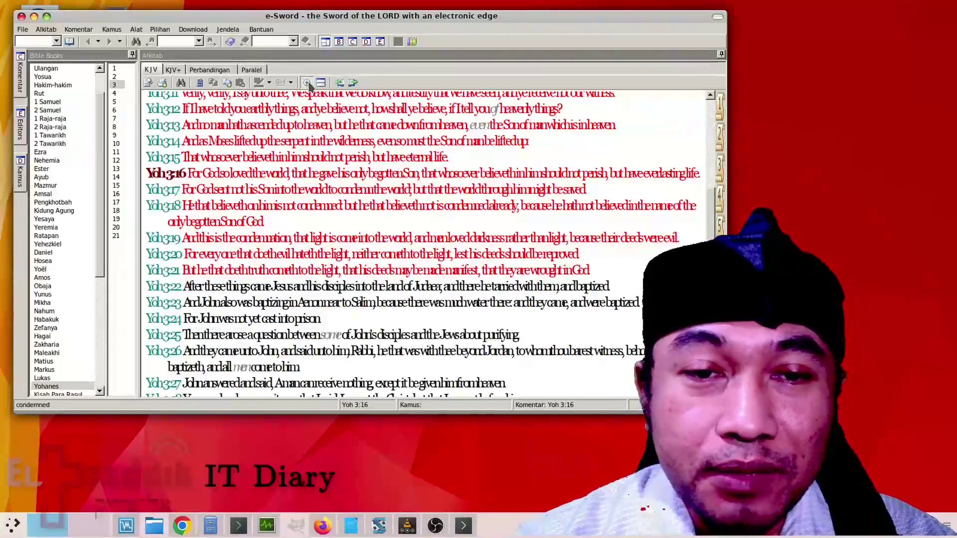
click(307, 82)
click(307, 83)
click(307, 83)
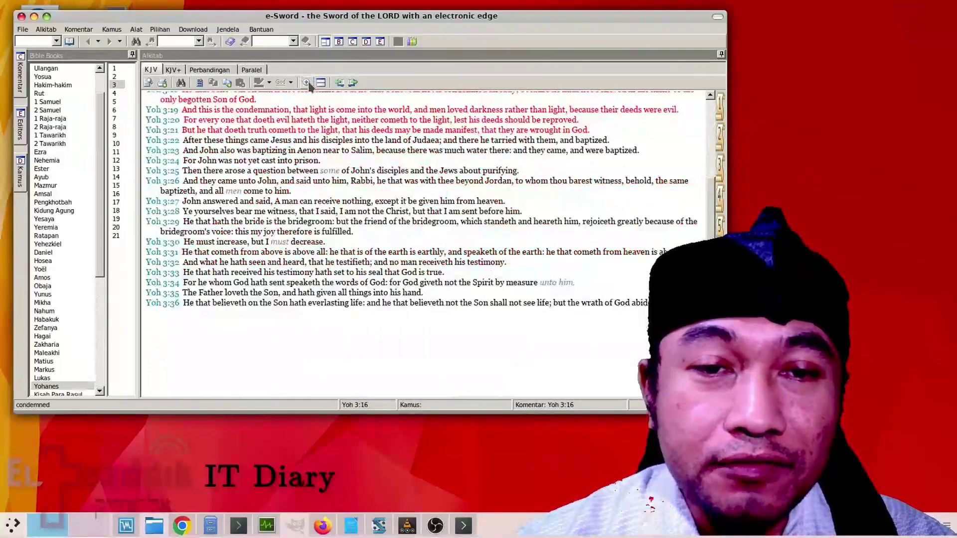
- Set the standard font to Liberation Sans and cycle the Bible text zoom to check its rendering
click(160, 31)
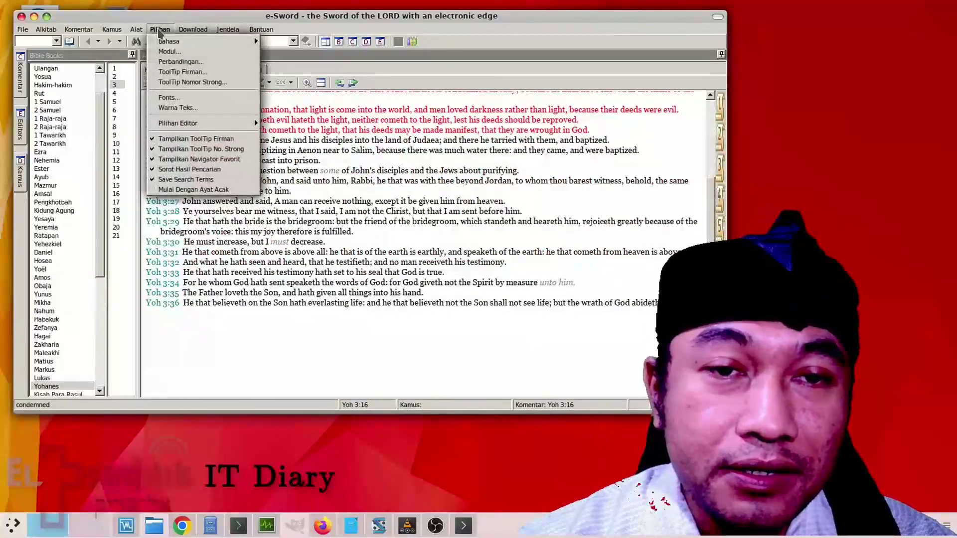
click(170, 97)
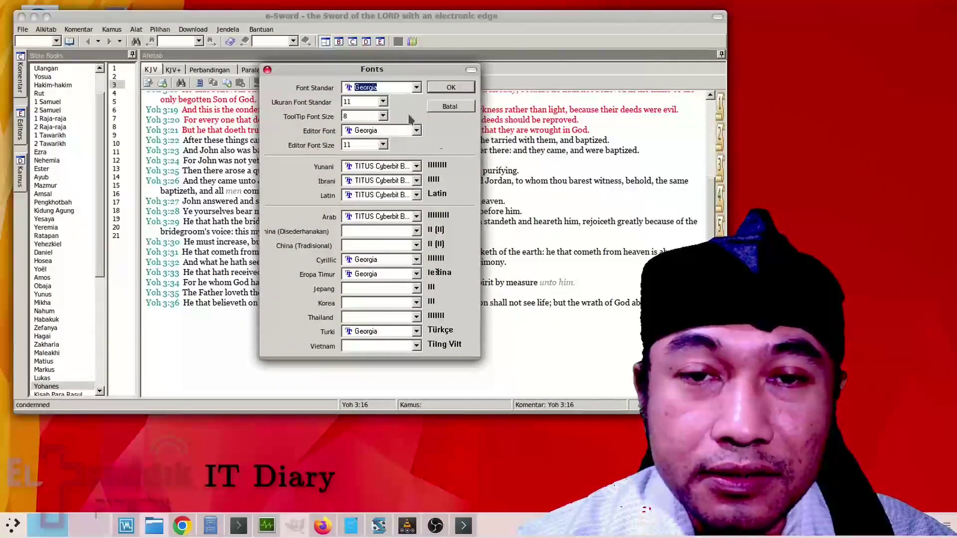
click(416, 88)
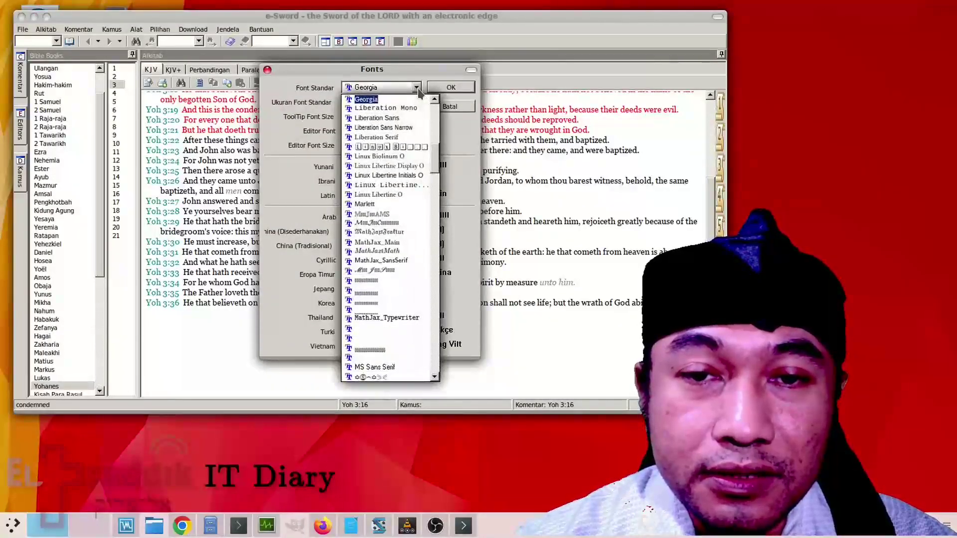
click(392, 120)
click(449, 89)
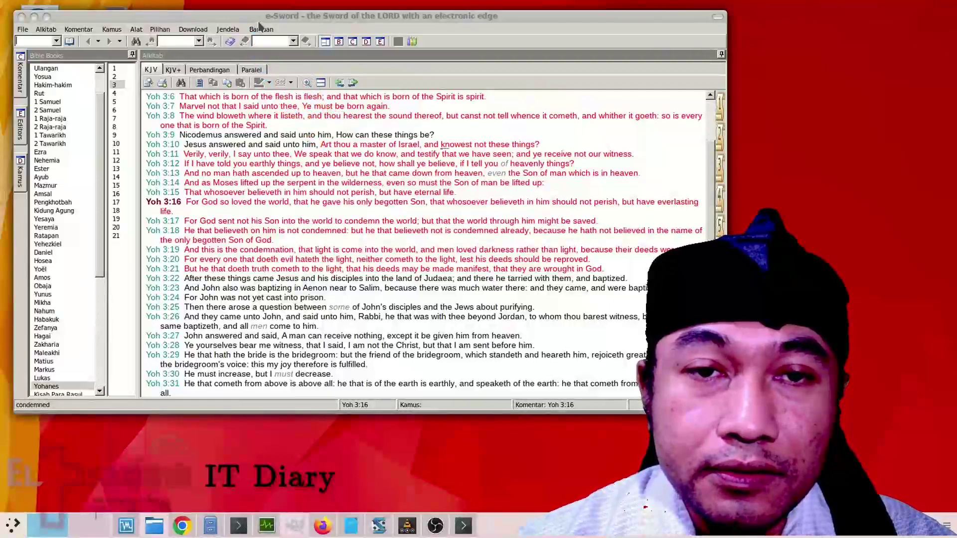
click(307, 82)
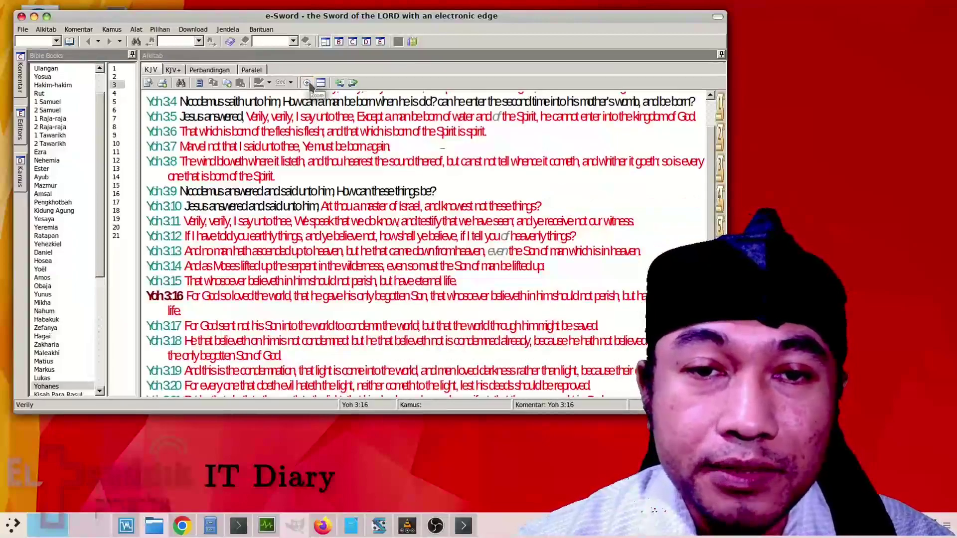
click(308, 83)
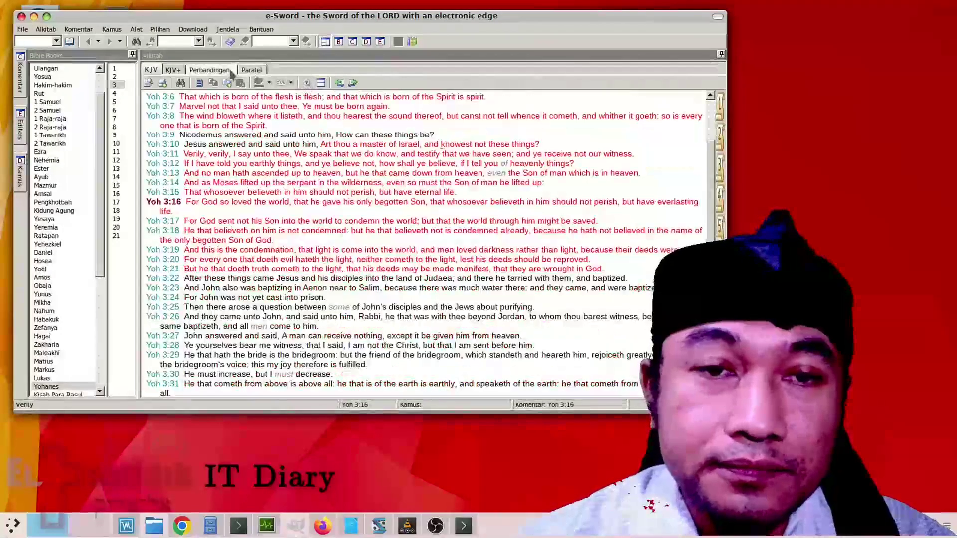
- Set the standard font to Liberation Sans Narrow and cycle the Bible text zoom to check its rendering
click(160, 29)
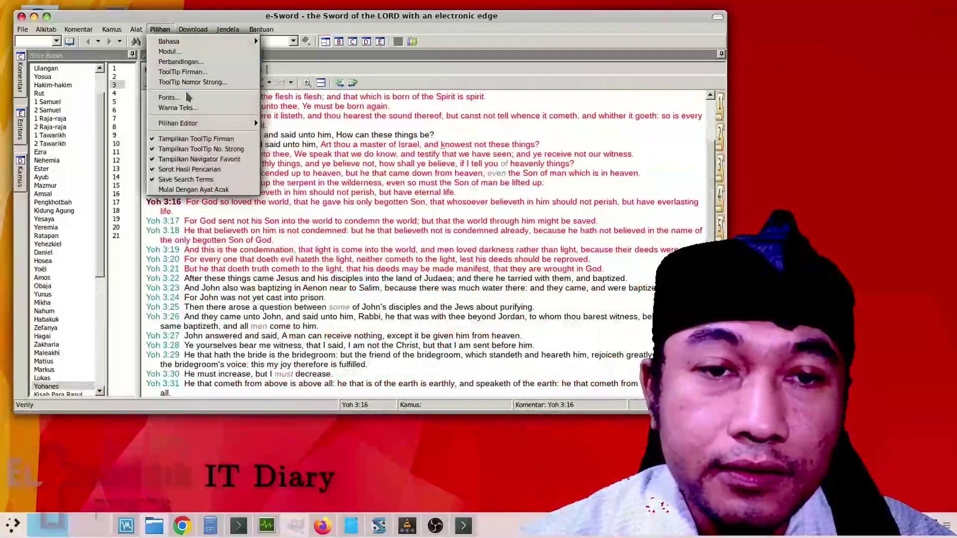
click(172, 98)
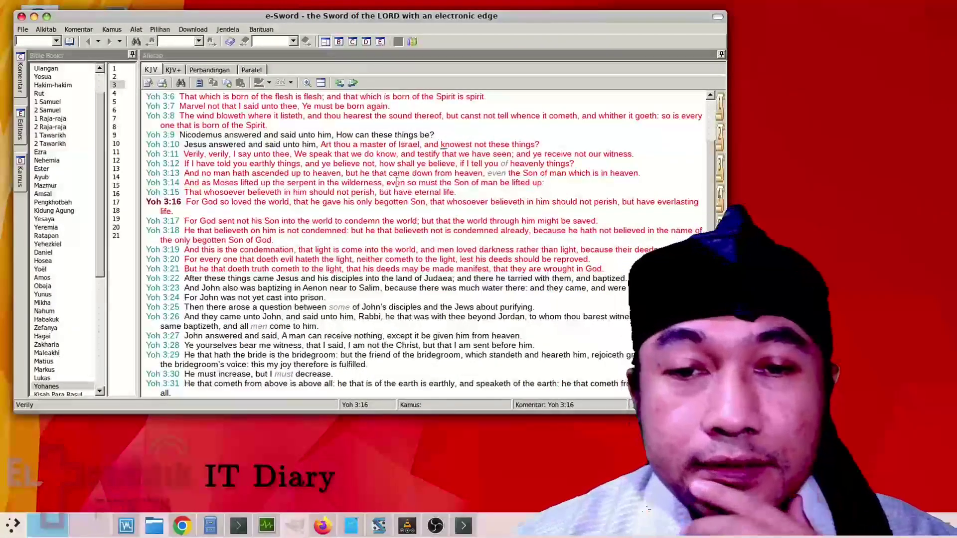
click(416, 87)
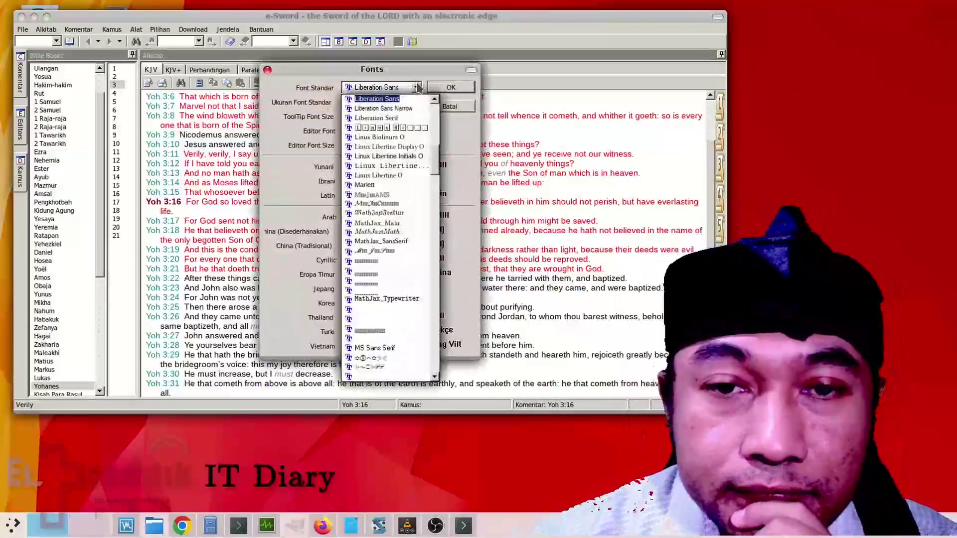
click(411, 108)
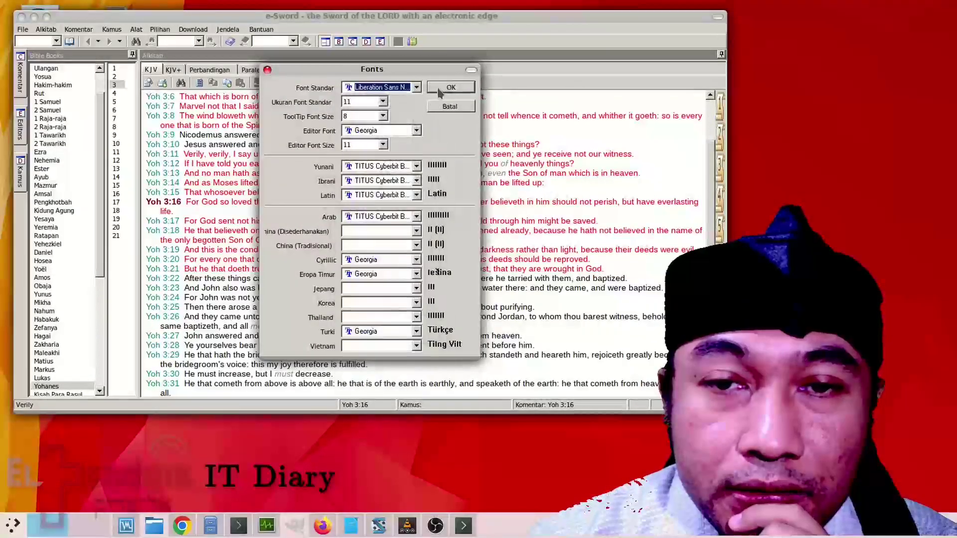
click(438, 89)
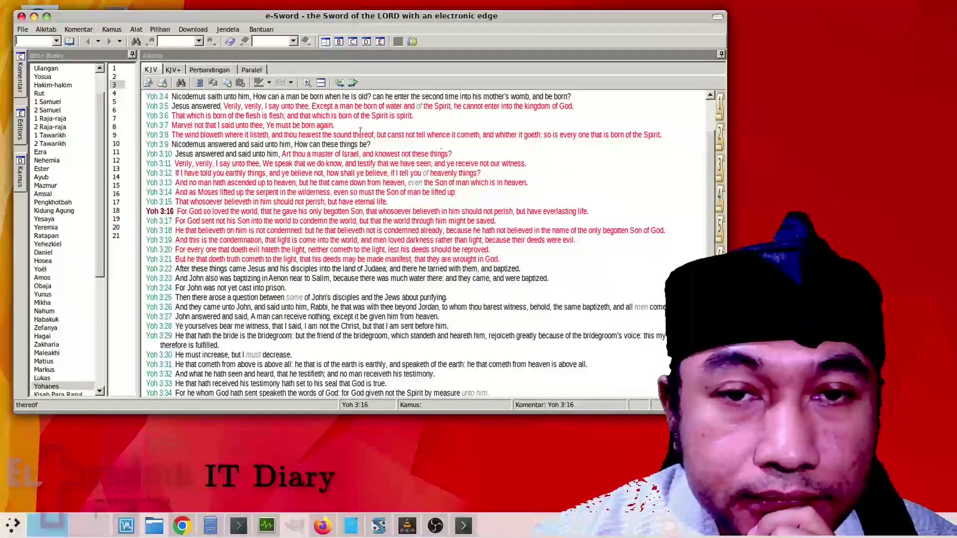
click(307, 83)
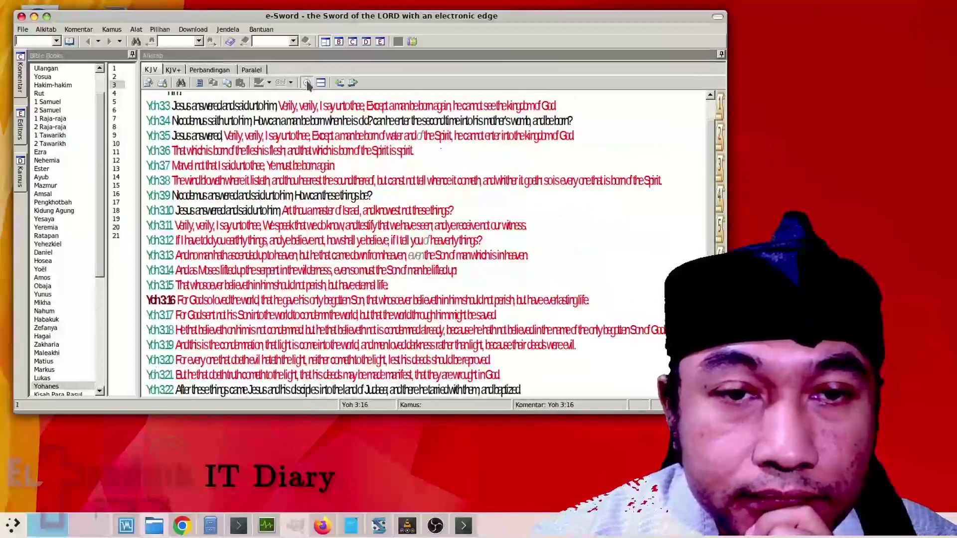
click(306, 83)
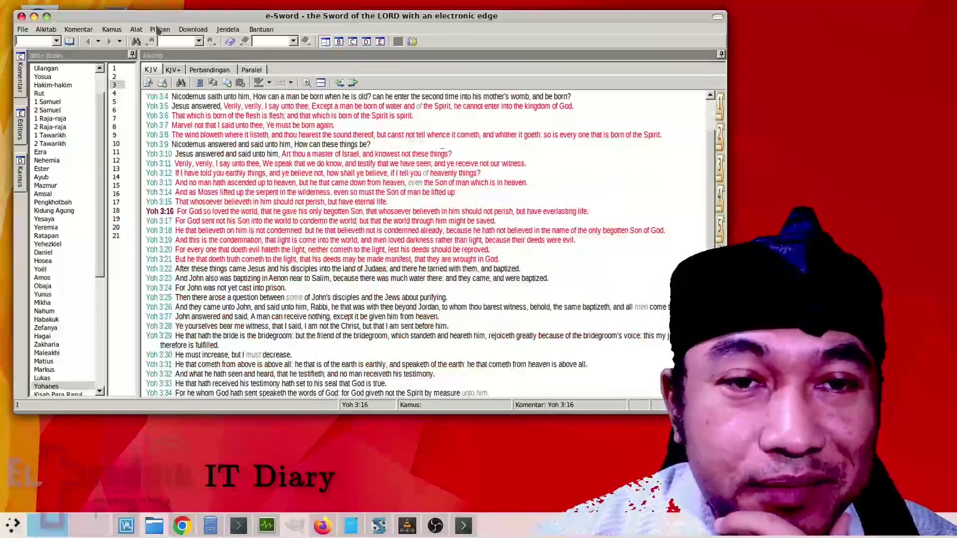
- Set the standard font to the monospaced Linux Libertine font and apply it
click(159, 29)
click(169, 97)
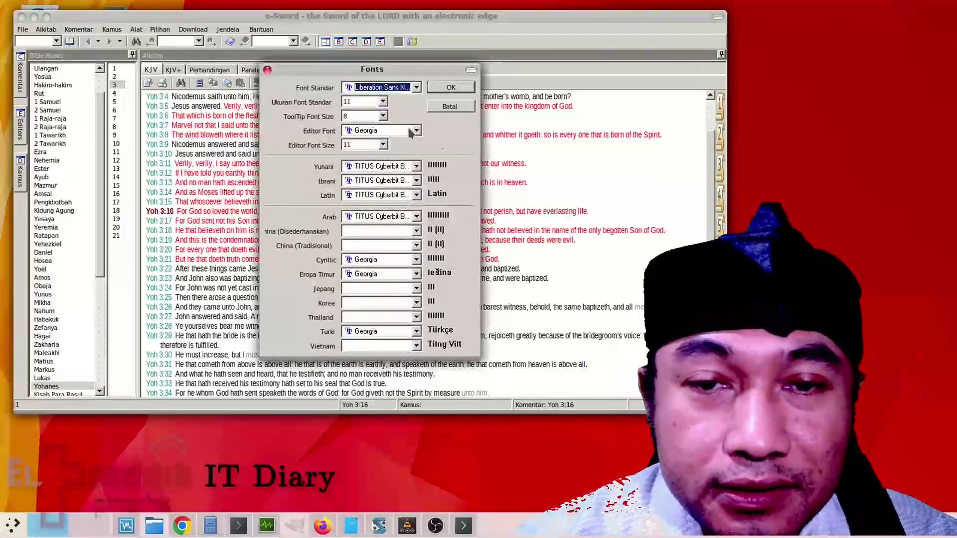
click(418, 88)
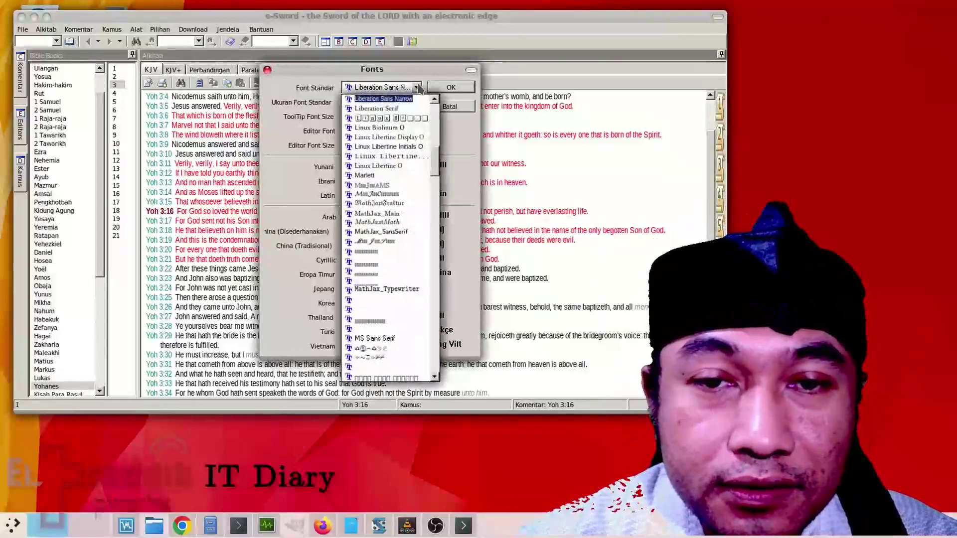
key(Down)
key(Down)
key(Down)
key(Down)
key(Down)
key(Down)
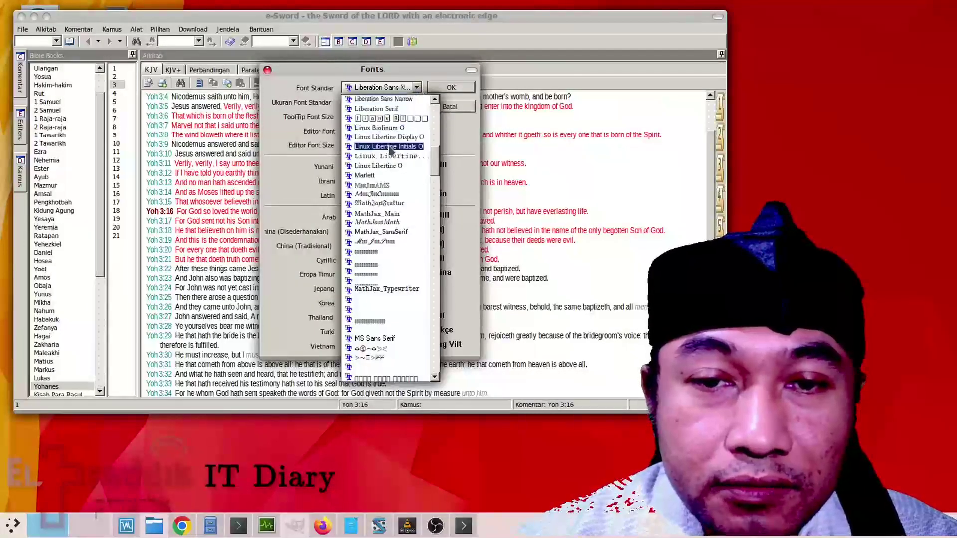
key(Return)
click(447, 89)
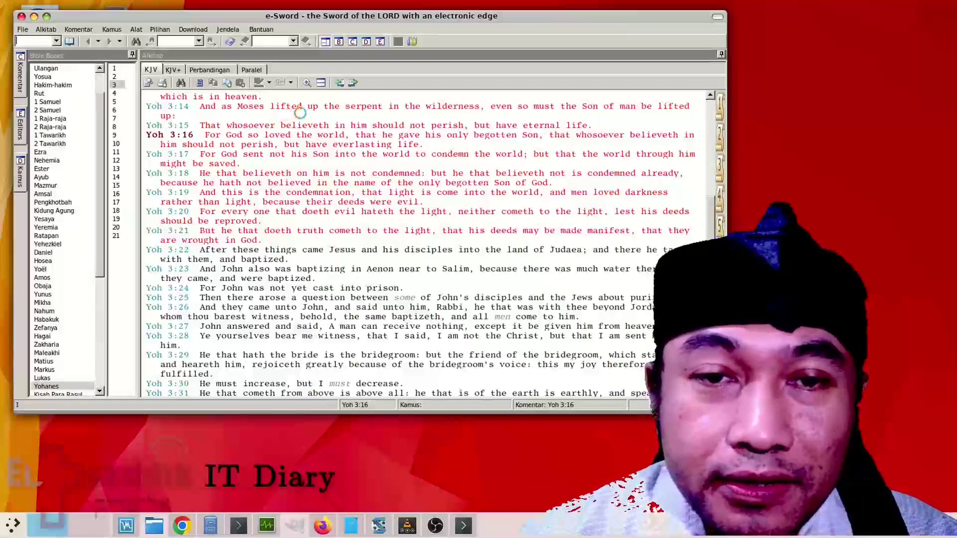
- Cycle the Bible text zoom to check how the monospaced font renders when enlarged
click(306, 83)
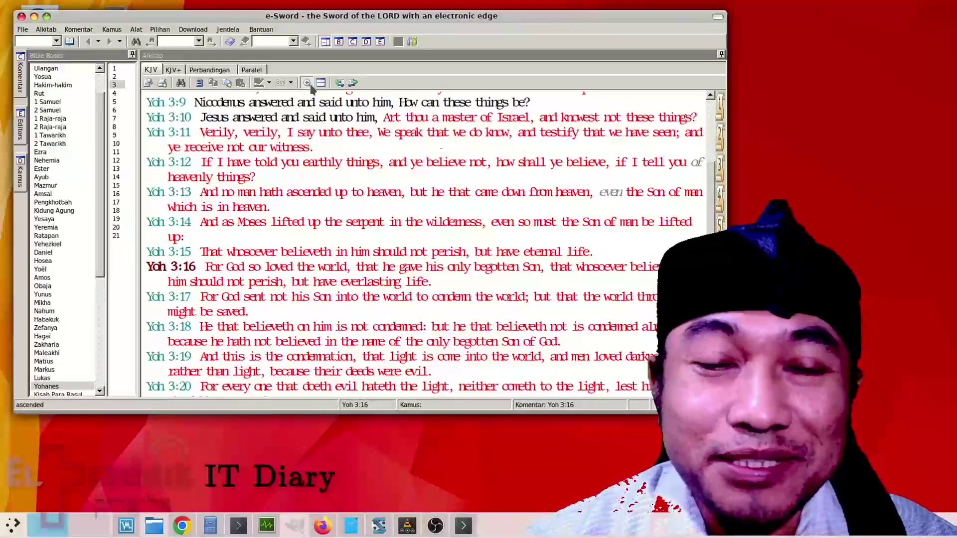
click(307, 83)
click(307, 83)
click(307, 82)
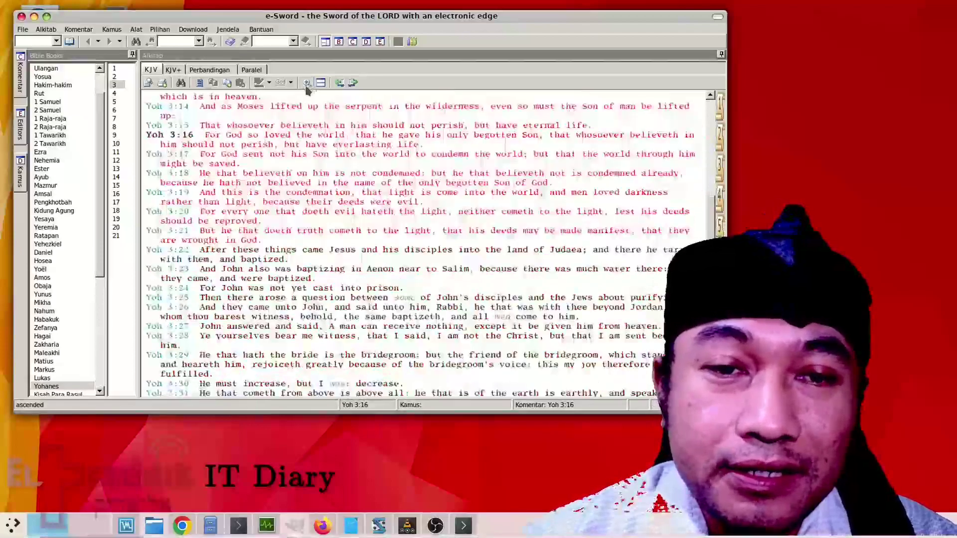
- Run through the Bible text zoom sizes once more to compare the enlarged text with the normal size
click(307, 83)
click(306, 83)
click(307, 83)
click(307, 82)
click(307, 82)
click(307, 83)
click(194, 30)
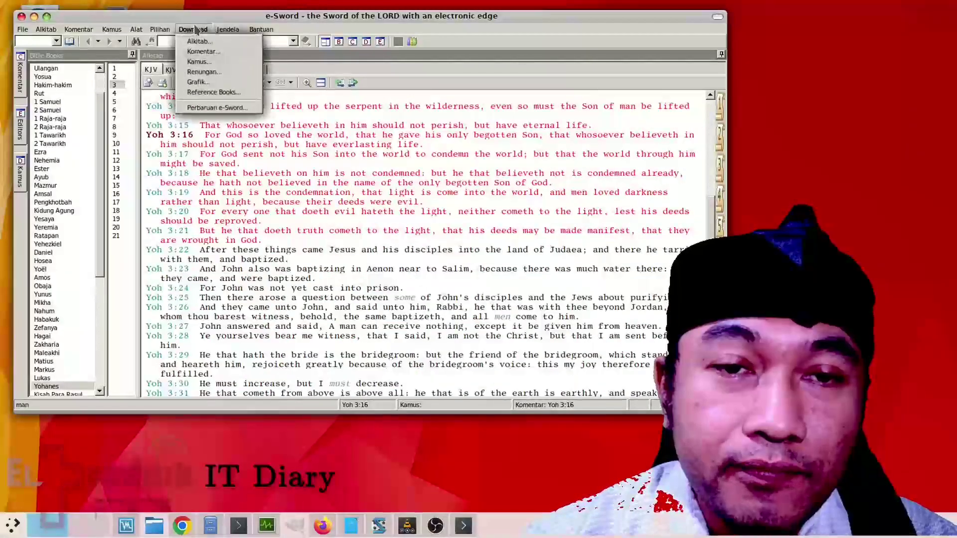
mouse_move(160, 30)
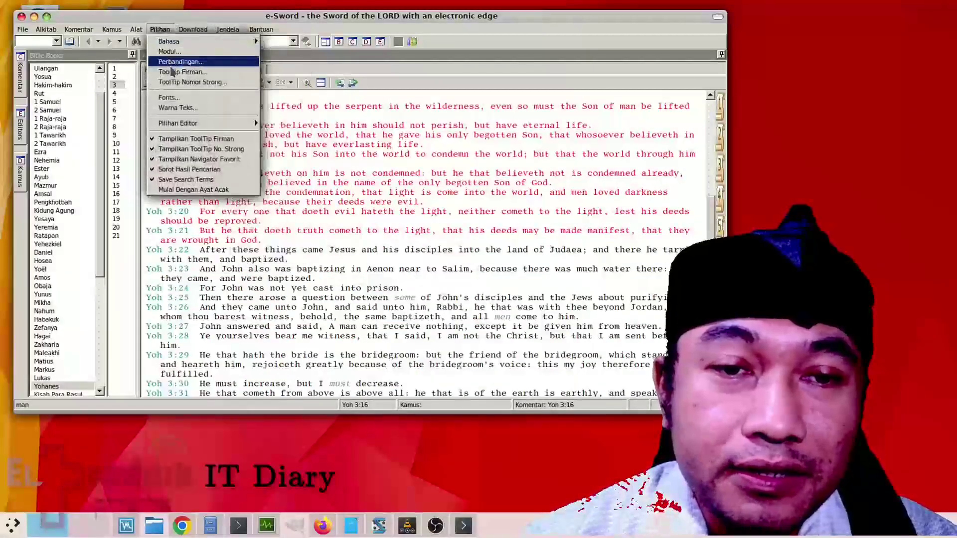
click(371, 77)
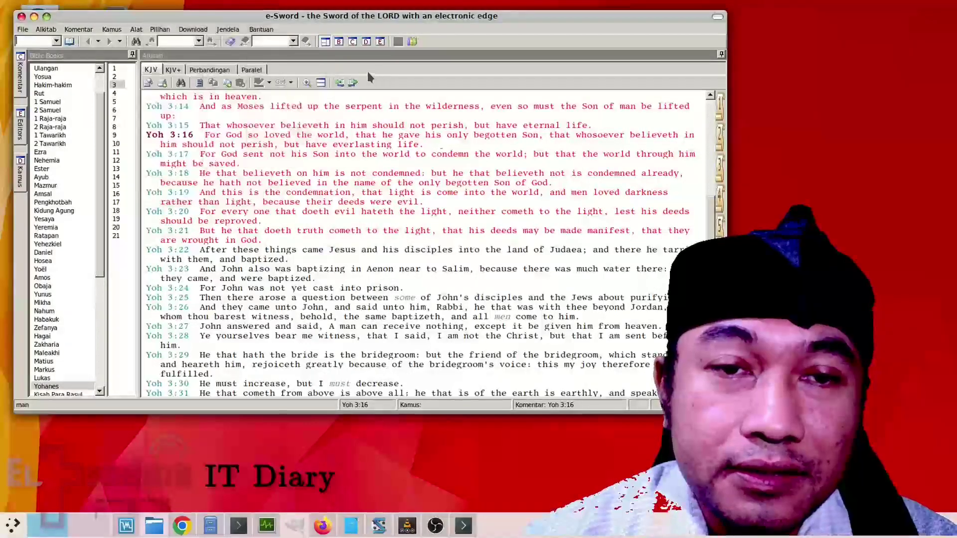
- Open the e-Sword Reference Library, inspect its list of books, and close it
click(412, 42)
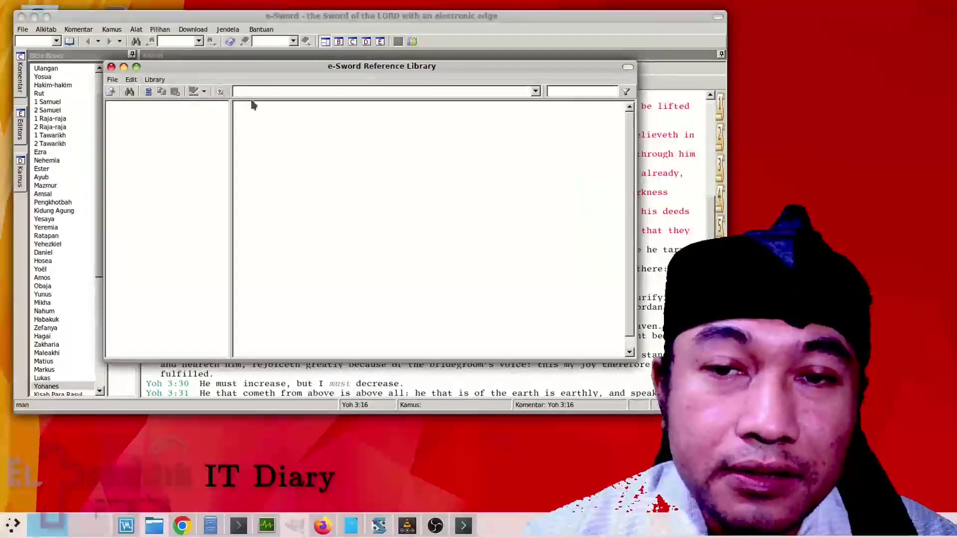
click(256, 93)
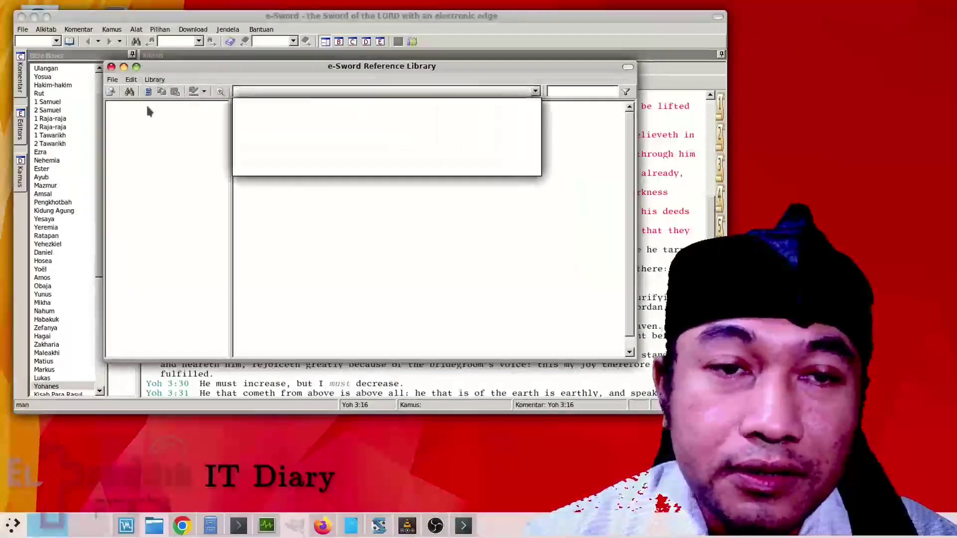
click(129, 91)
click(110, 67)
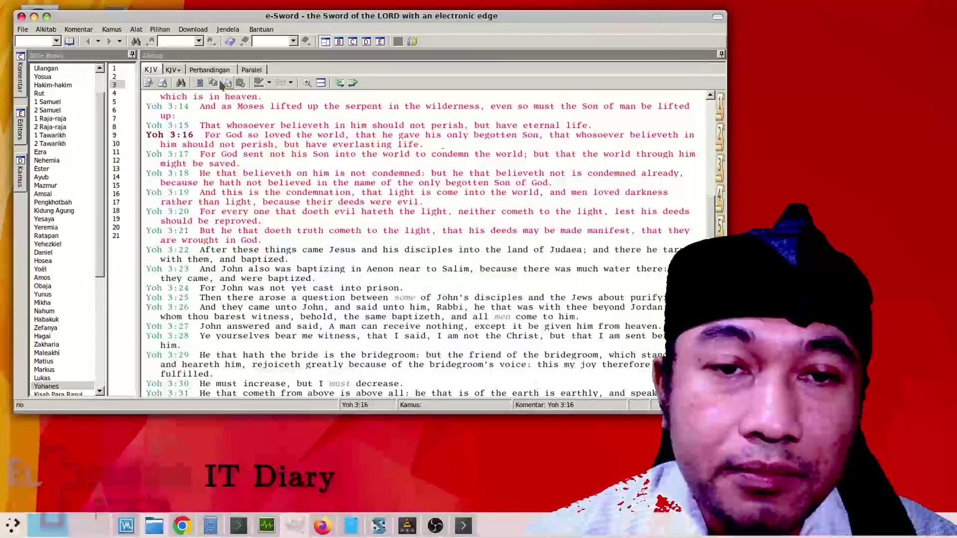
- View the current verse in the KJV+, Perbandingan and Paralel Bible views
click(171, 71)
click(205, 71)
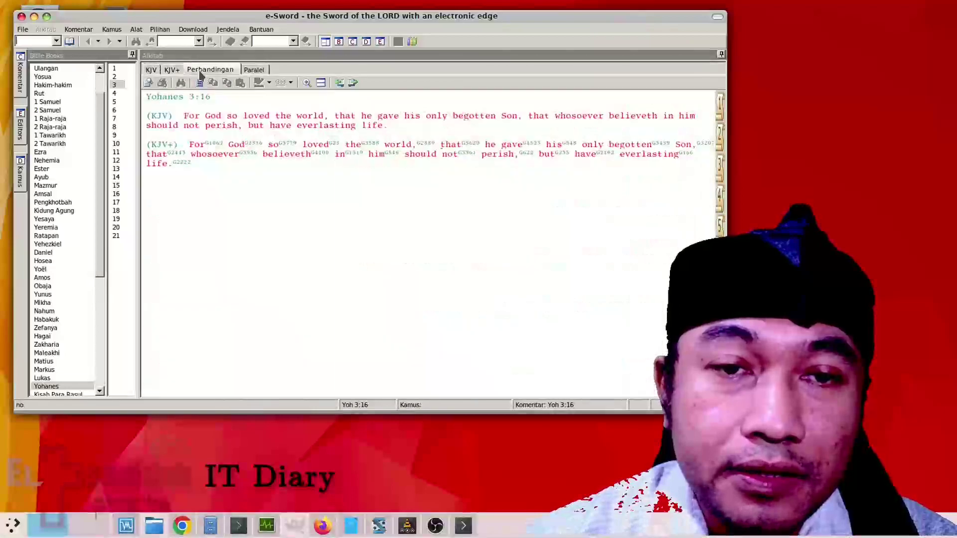
click(255, 70)
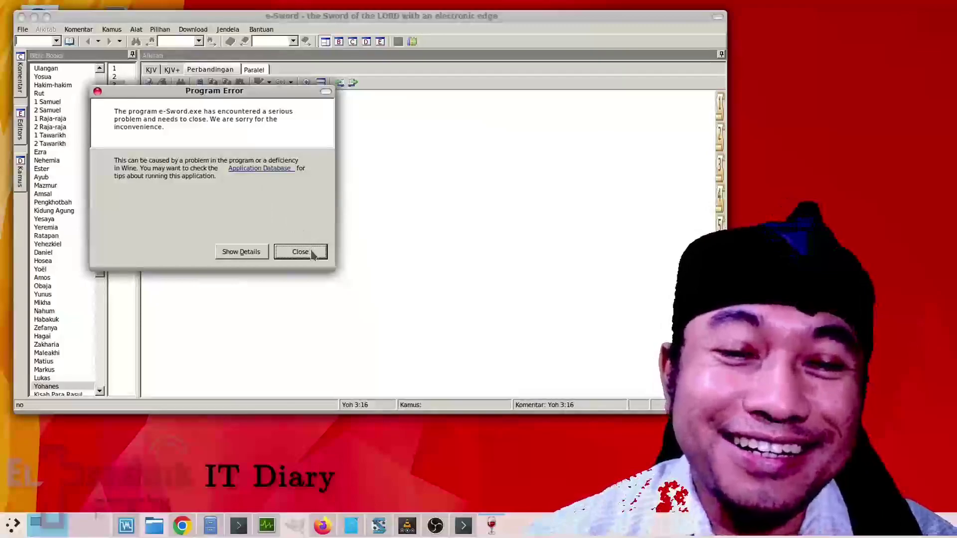
- Show the program error's details, read them through to the system information, and close the report
click(250, 251)
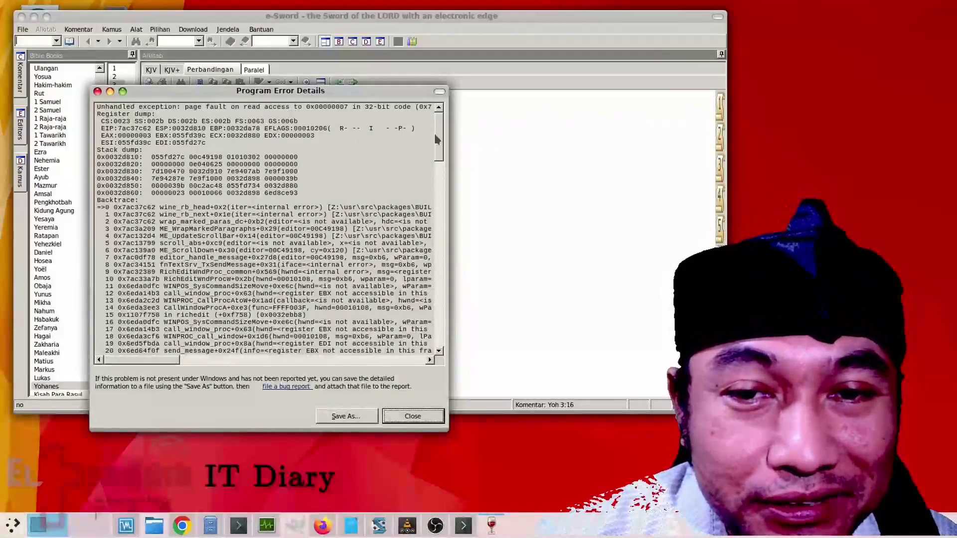
drag(443, 133, 442, 339)
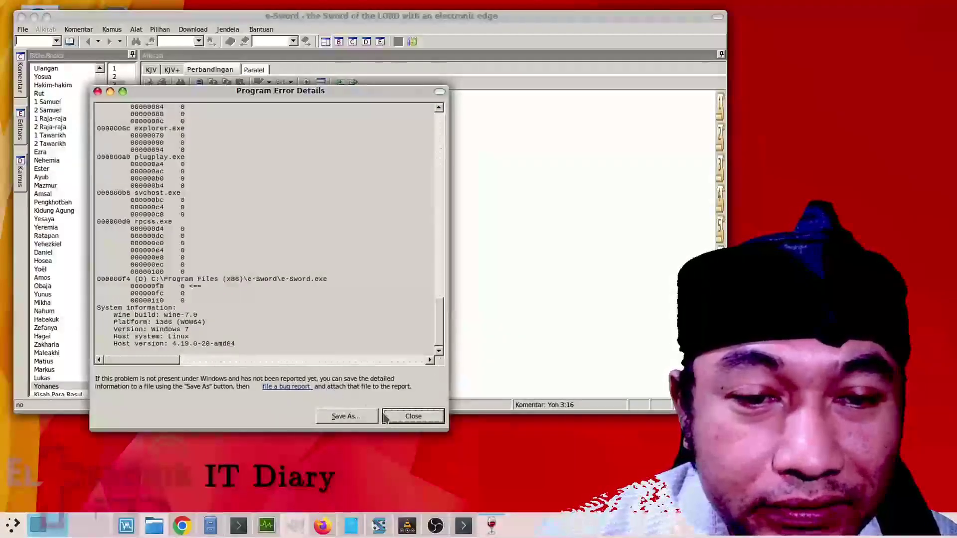
click(412, 417)
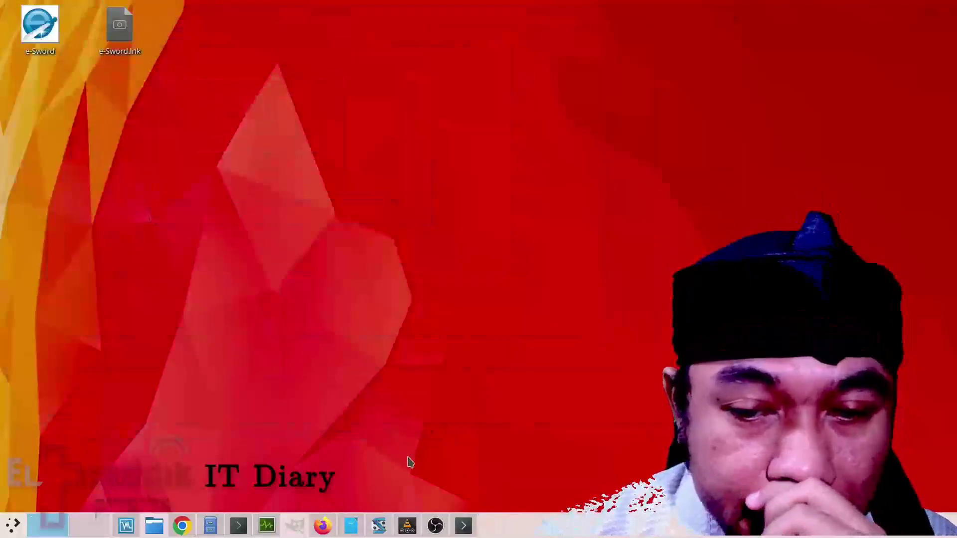
- Switch to the terminal and run winecfg to open the Wine configuration
click(463, 525)
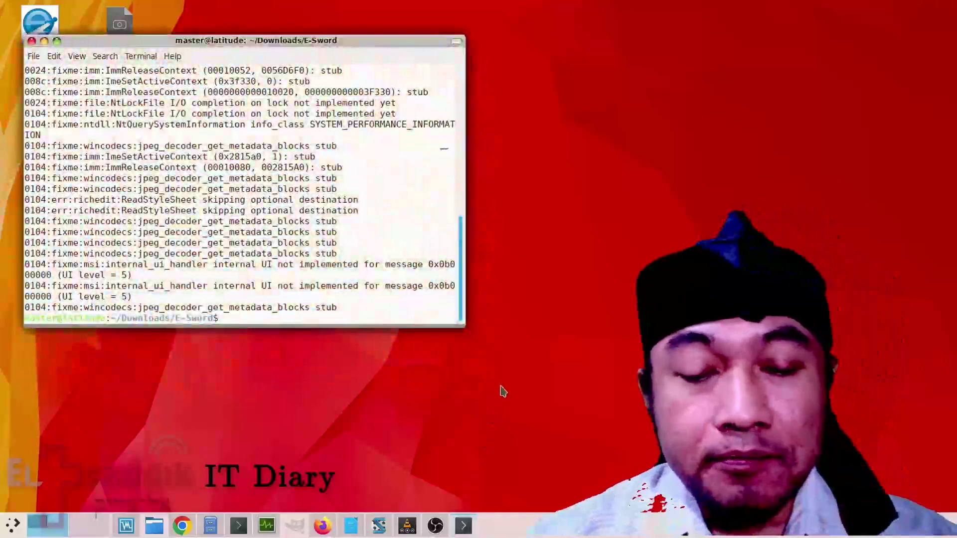
text(winec)
key(Tab)
key(Tab)
text(f)
key(Tab)
key(Return)
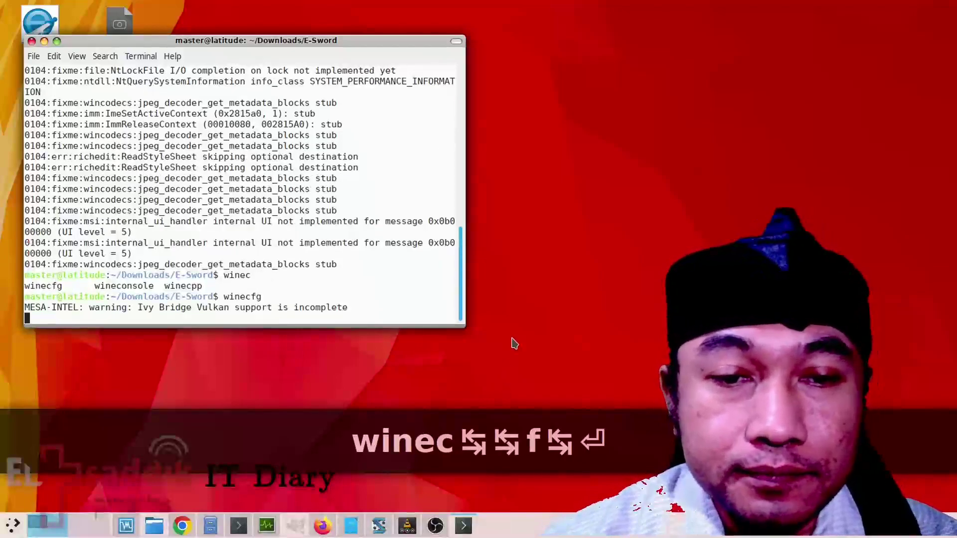
- Set the default Windows version to Windows XP and apply the change
drag(162, 35, 295, 101)
click(369, 306)
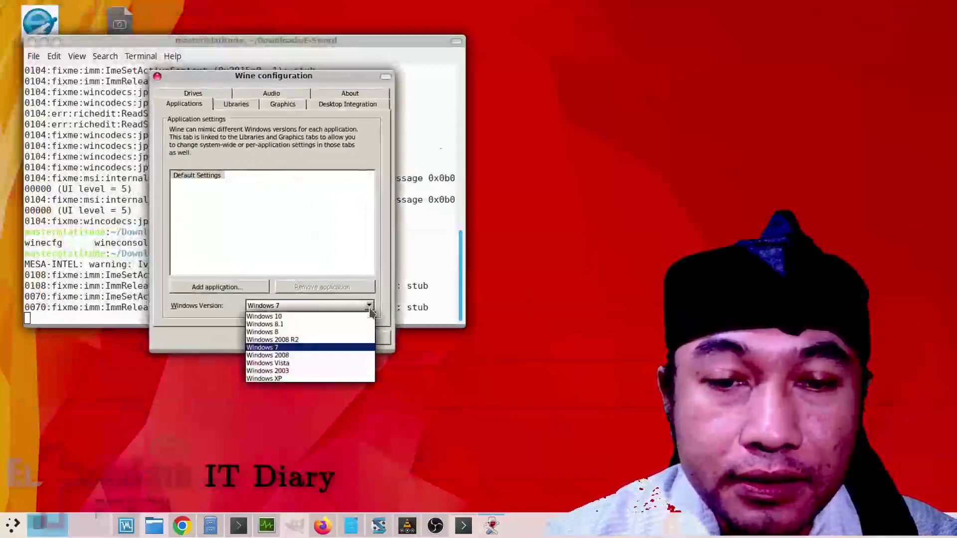
click(282, 379)
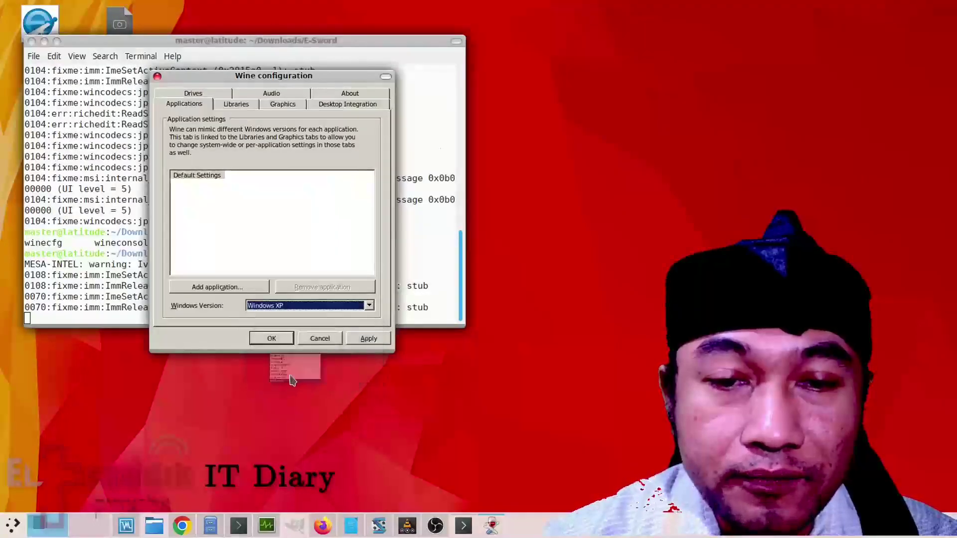
click(357, 338)
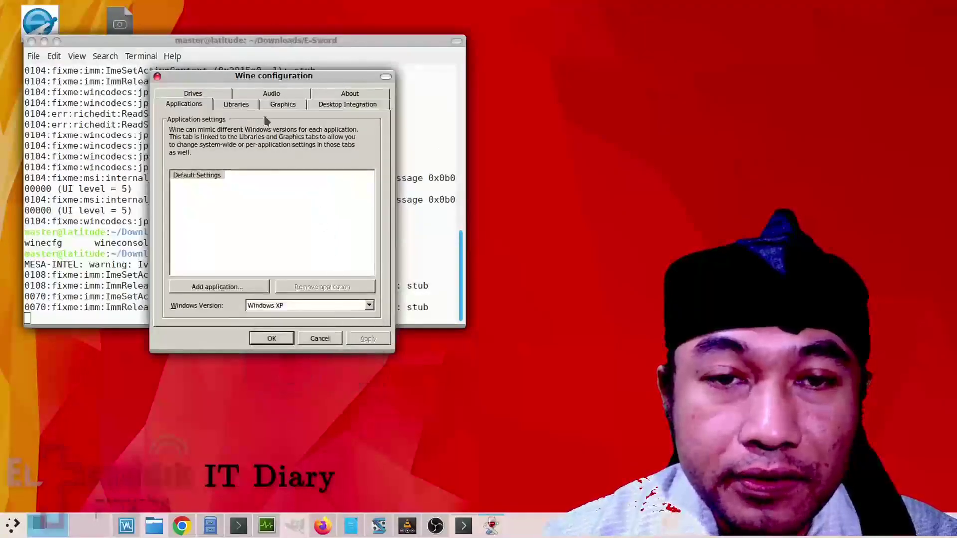
- Add a DLL override for the riched32 library and set its load order to Native (Windows)
click(238, 98)
click(217, 102)
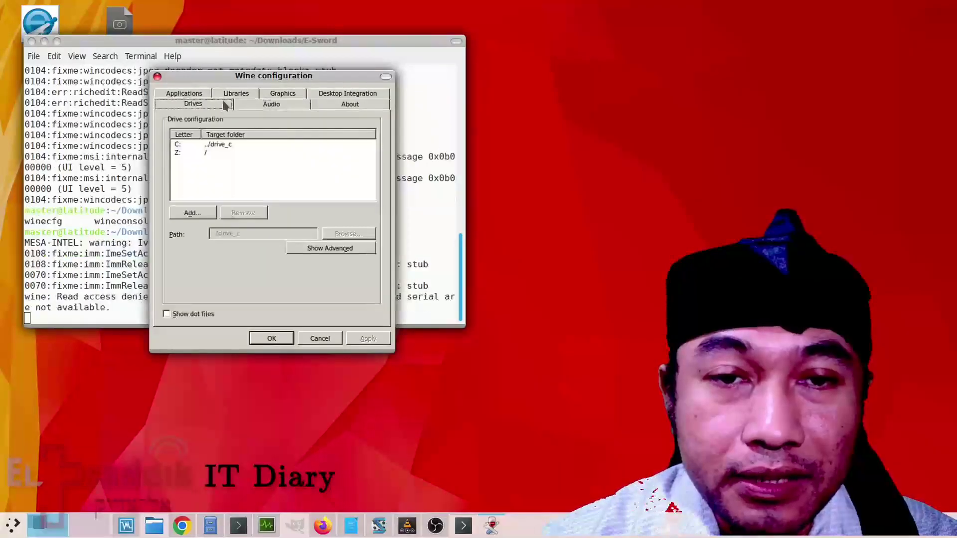
click(235, 93)
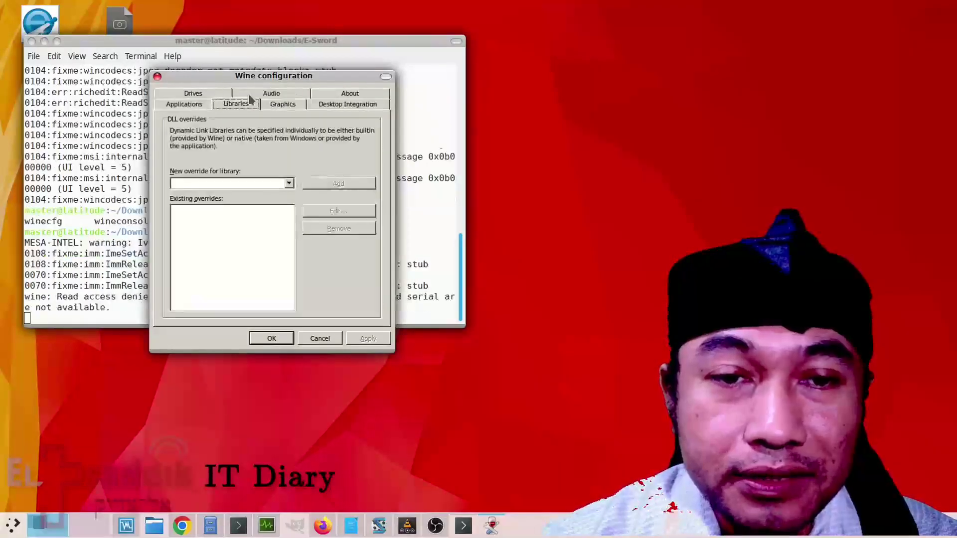
click(289, 184)
text(richg)
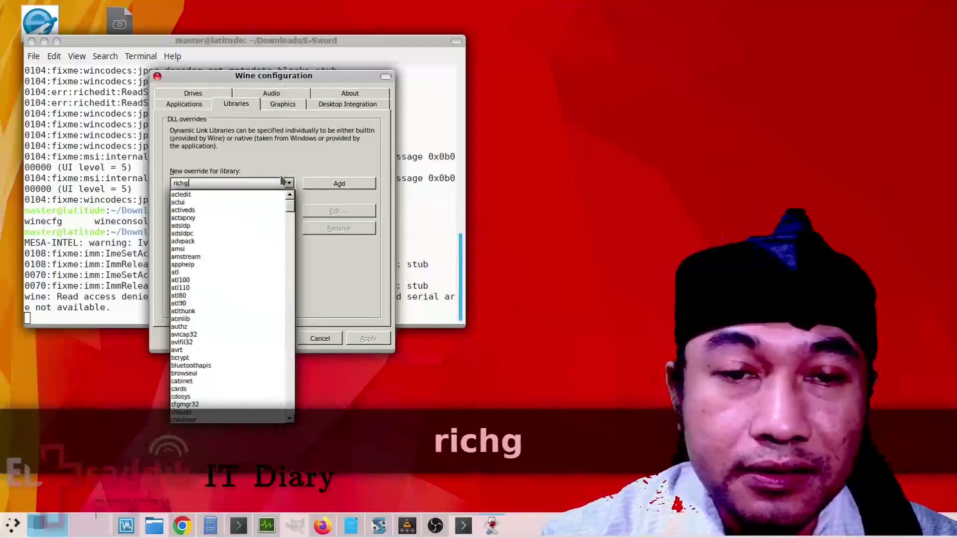
key(BackSpace)
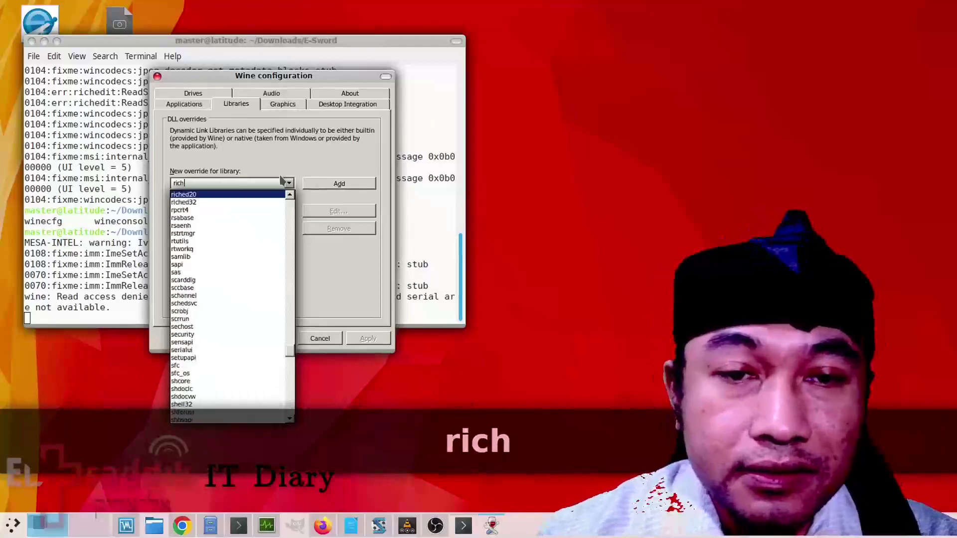
click(219, 203)
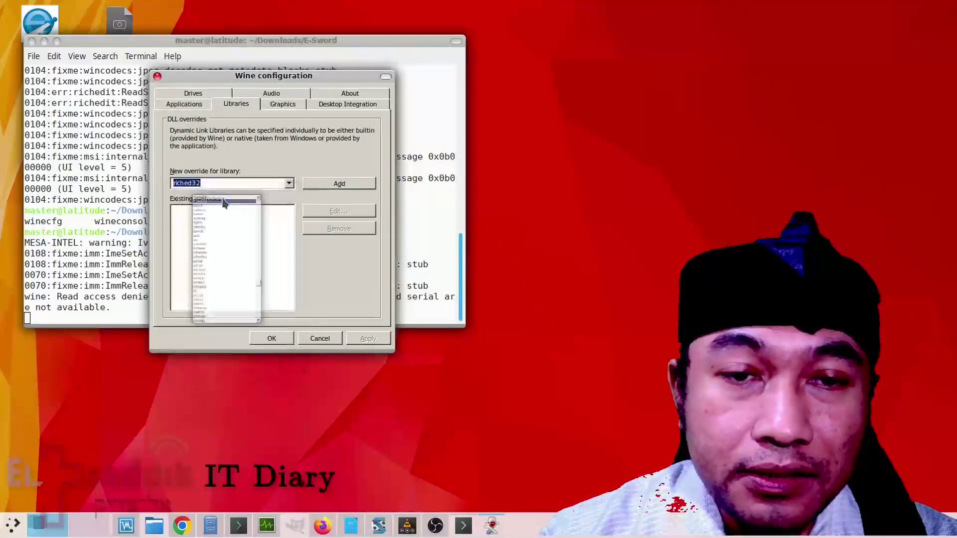
click(321, 185)
click(321, 215)
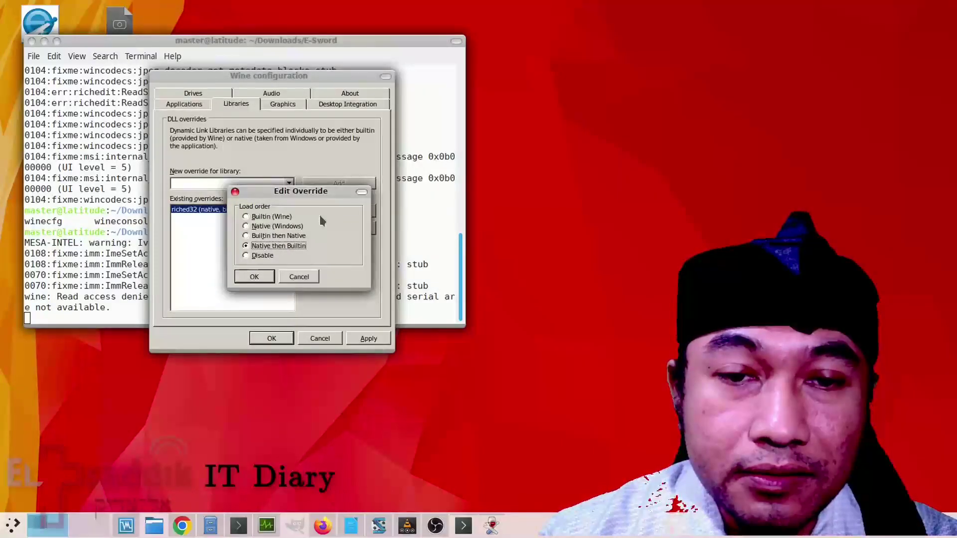
click(266, 227)
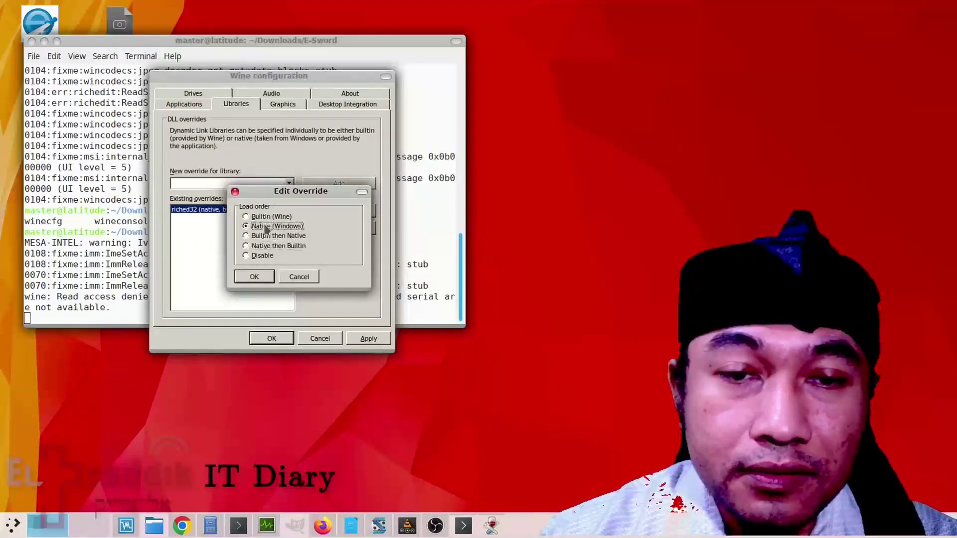
click(254, 277)
click(252, 182)
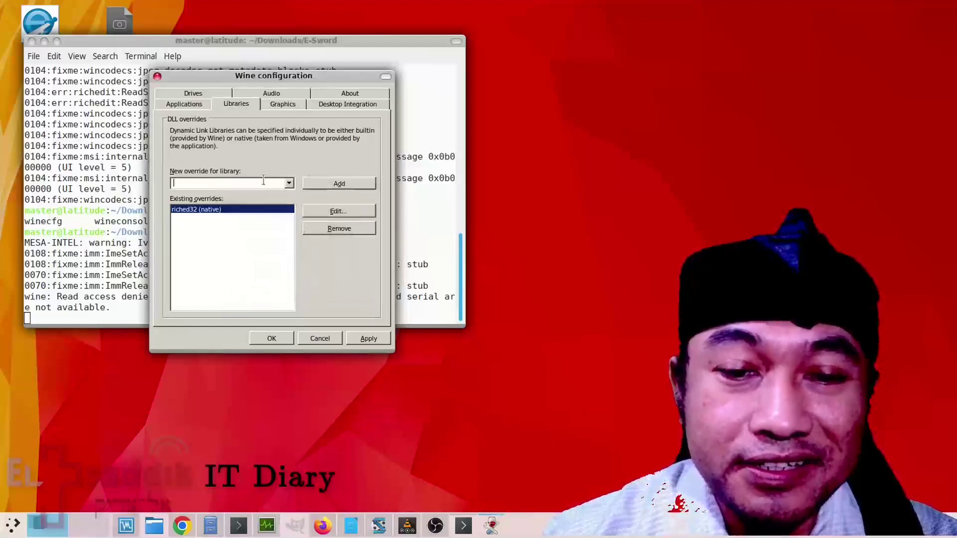
text(rich)
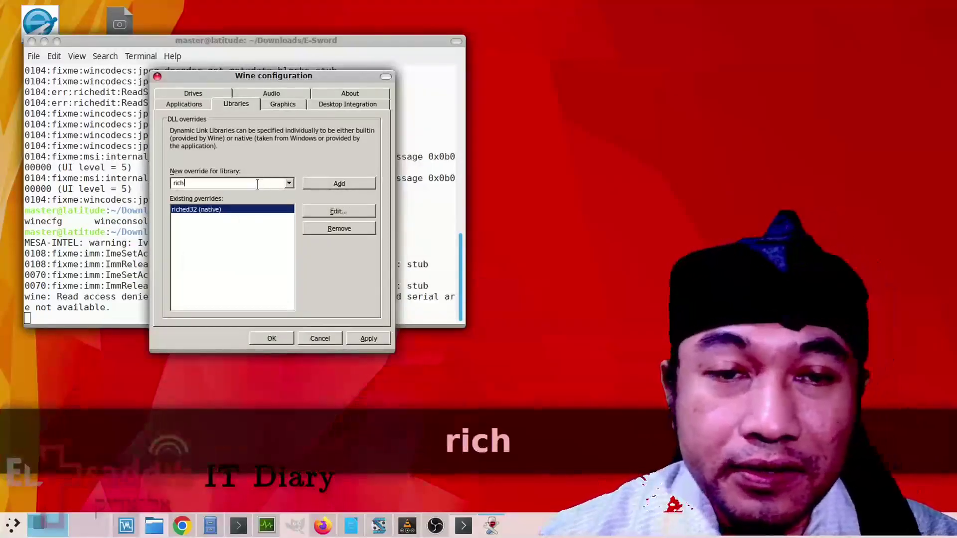
click(289, 183)
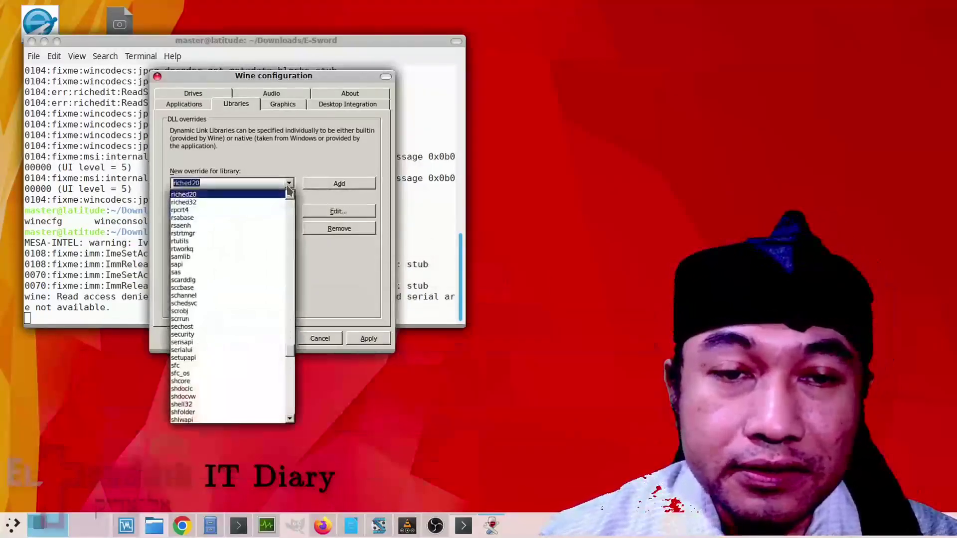
click(246, 203)
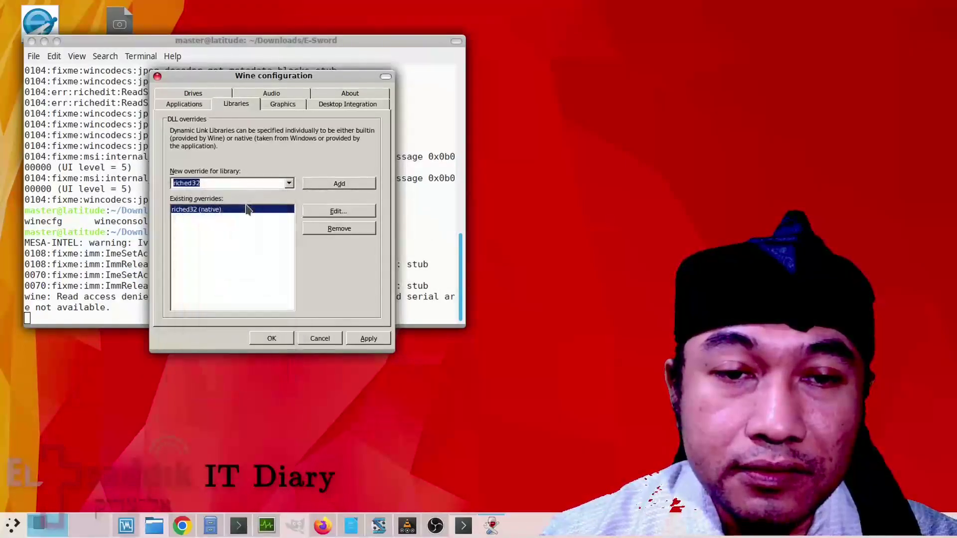
click(279, 182)
key(BackSpace)
text(0)
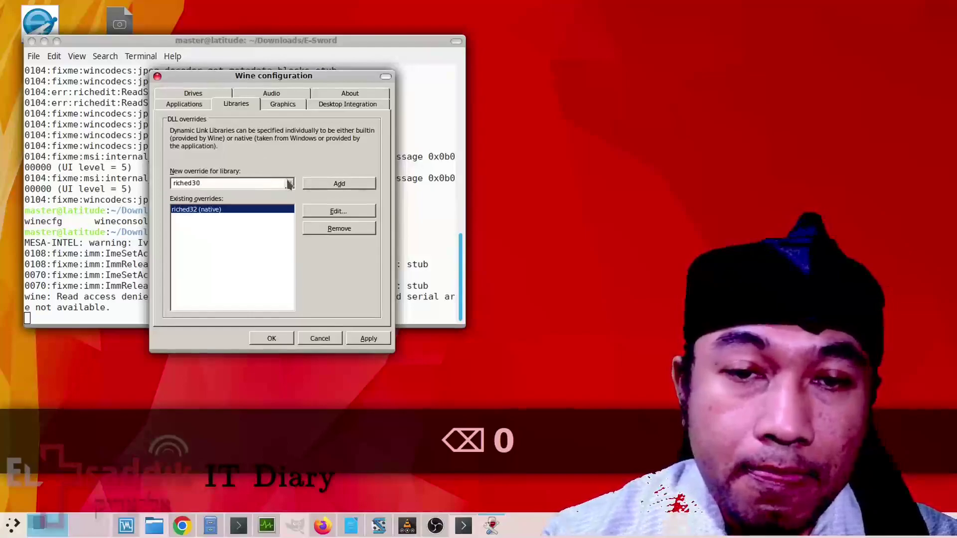
- Add a DLL override for riched20, set its load order to Native (Windows), and apply the overrides
click(289, 183)
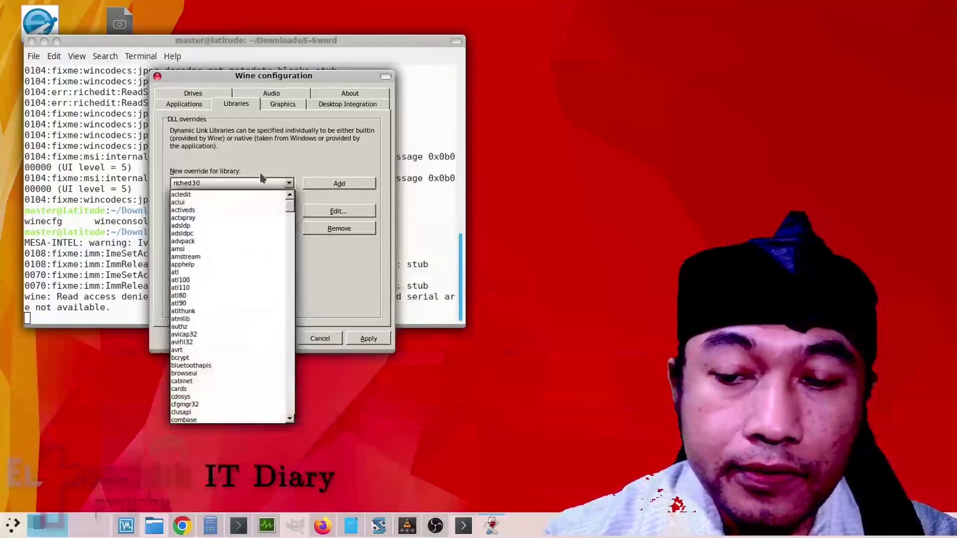
key(BackSpace)
key(BackSpace)
key(BackSpace)
key(BackSpace)
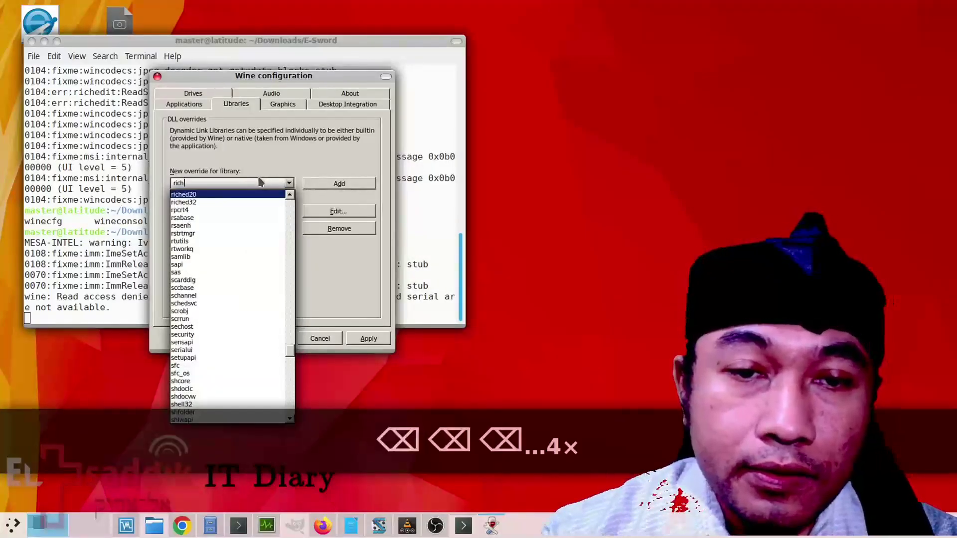
click(229, 195)
click(321, 184)
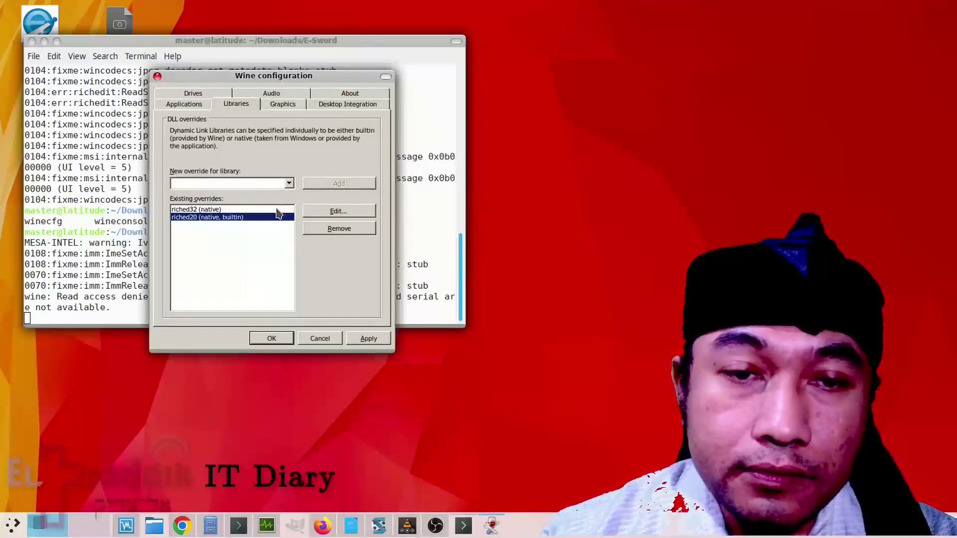
click(306, 214)
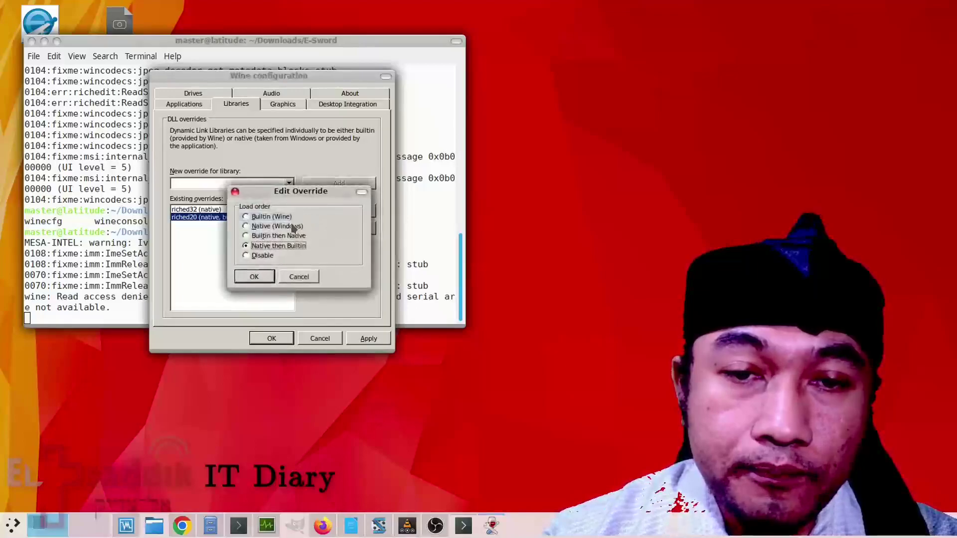
click(261, 227)
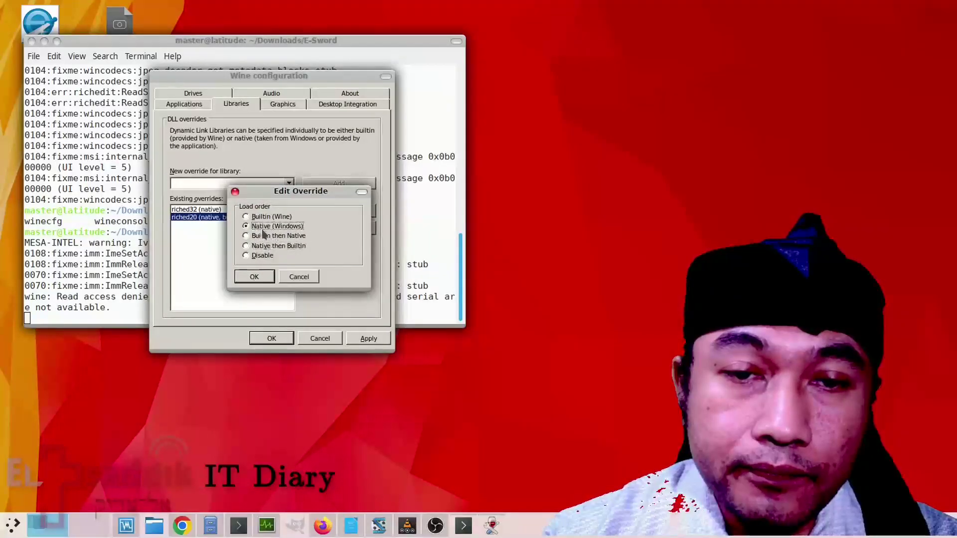
click(254, 277)
click(368, 338)
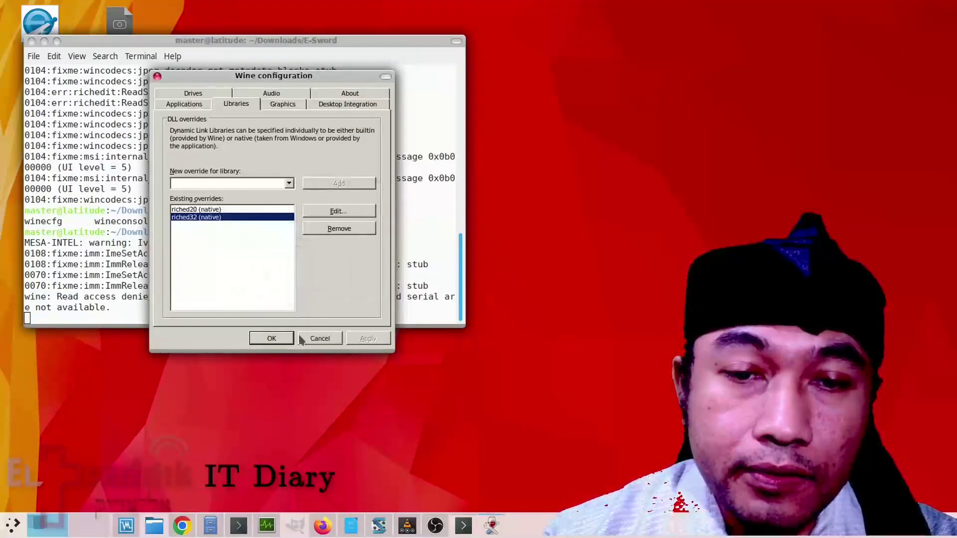
- Check the Graphics and Desktop Integration settings, and accept and close the Wine configuration
click(283, 105)
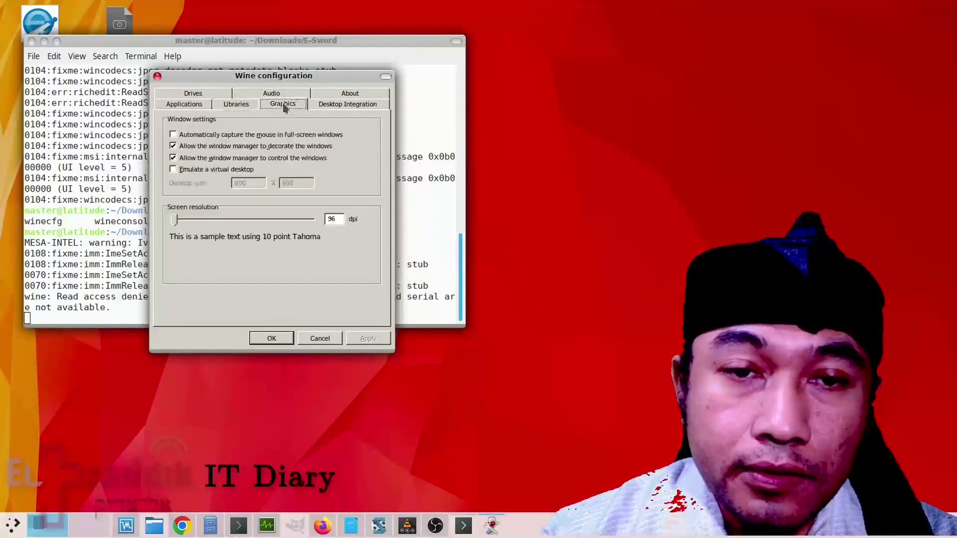
click(330, 106)
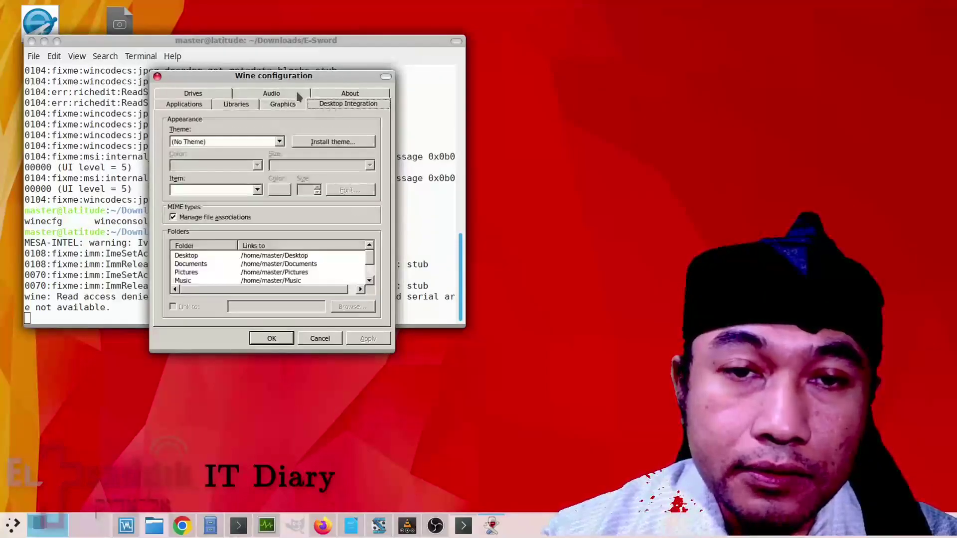
click(182, 104)
click(280, 341)
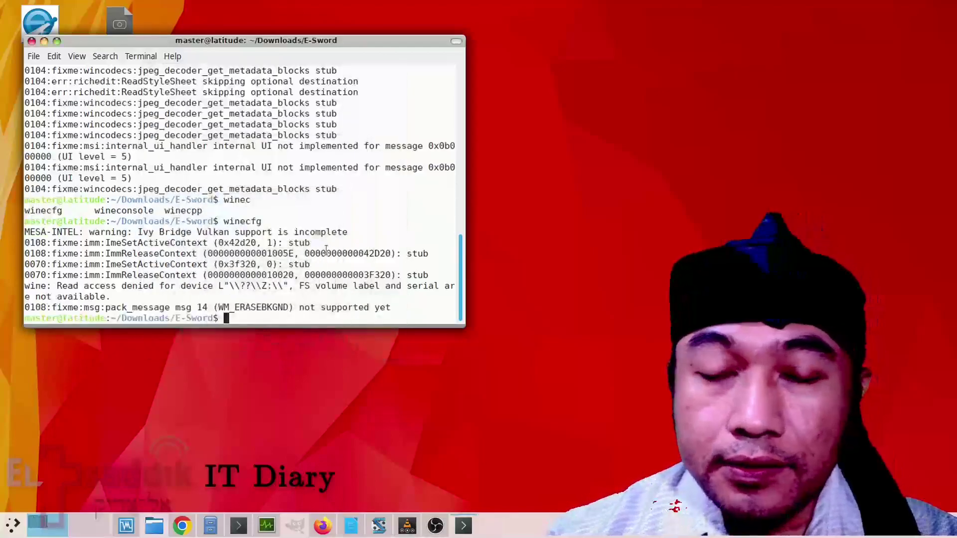
- Launch e-Sword from the installed Wine programs, dismiss the Tip of the Day and show the KJV+ Bible
click(12, 525)
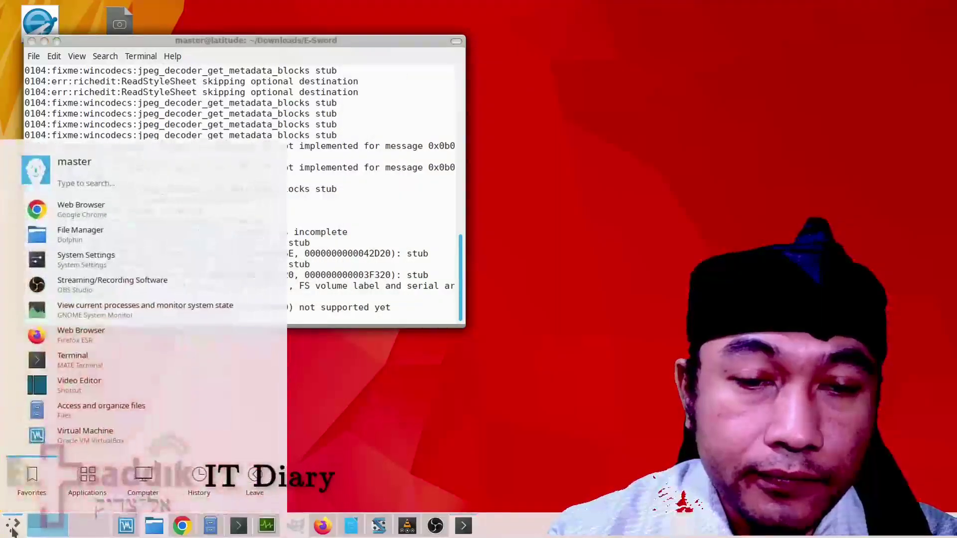
click(87, 476)
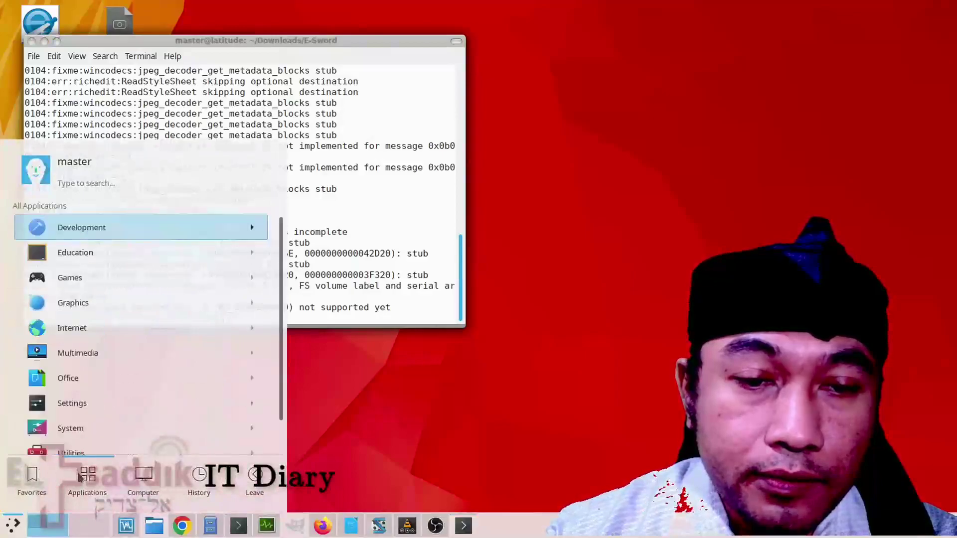
click(94, 433)
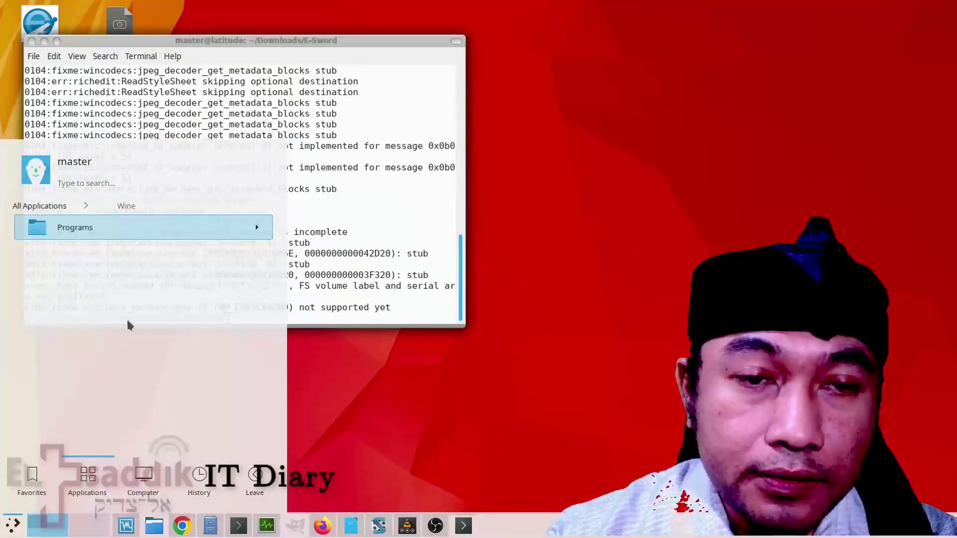
click(136, 233)
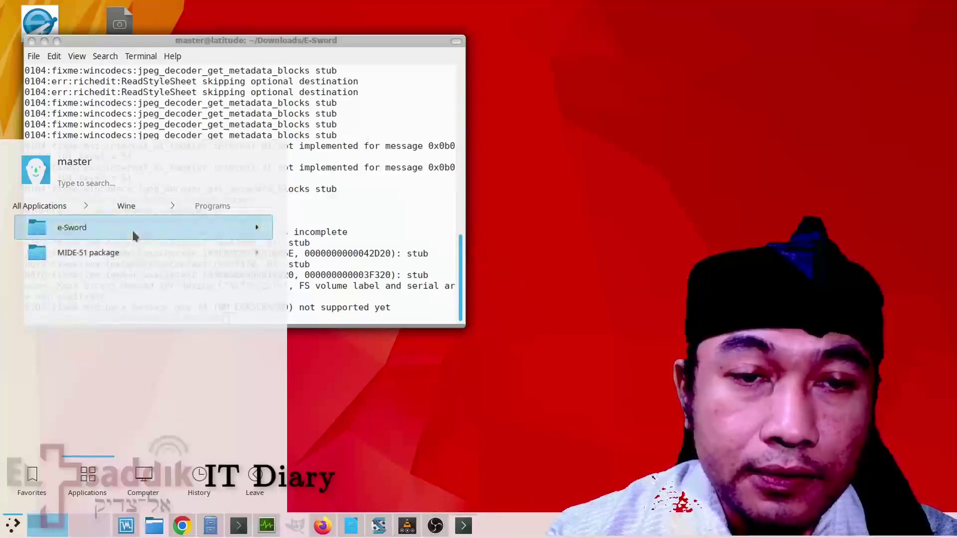
click(131, 228)
click(131, 228)
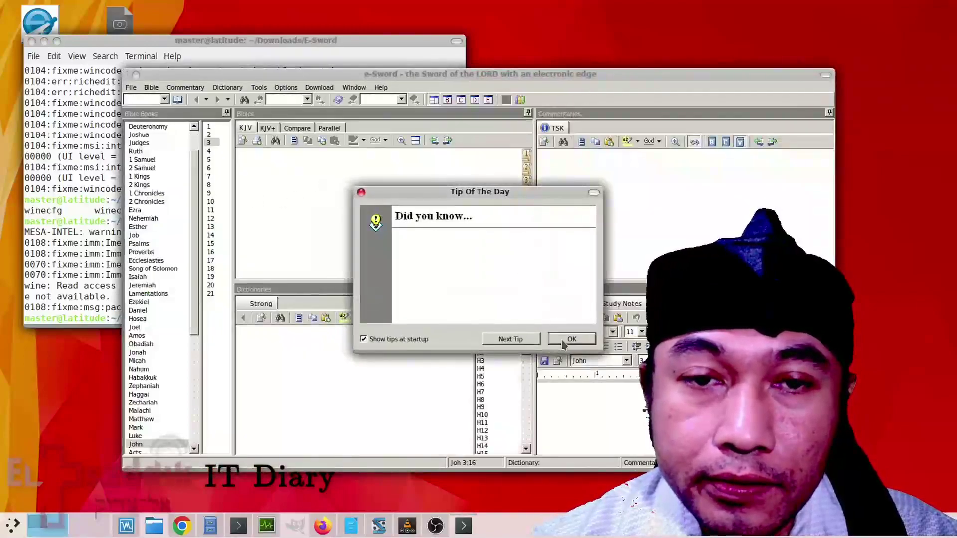
click(571, 339)
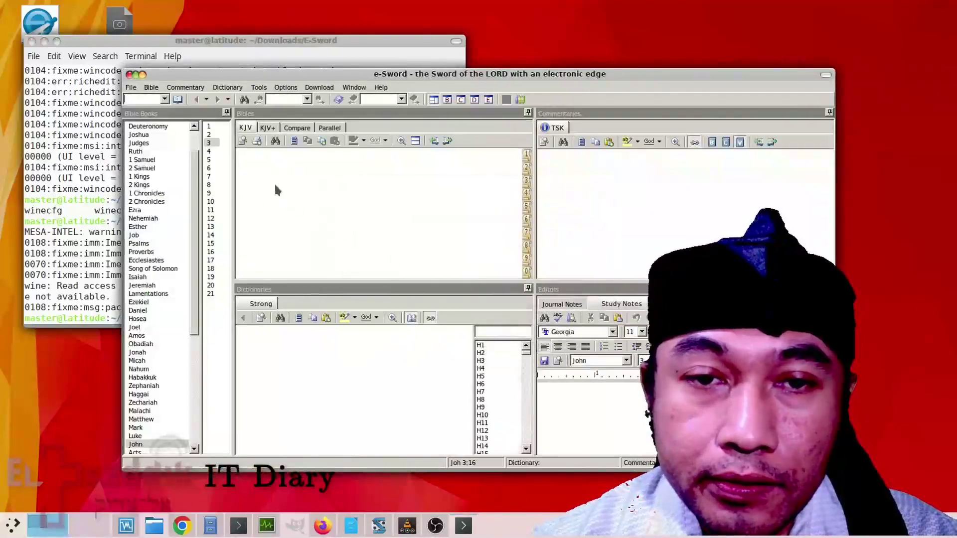
click(255, 131)
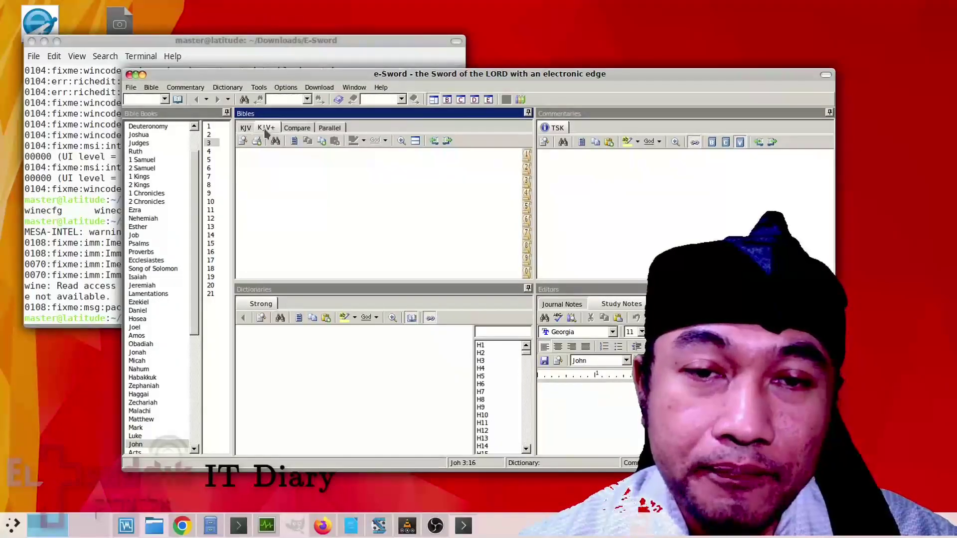
- Relaunch e-Sword from the Wine programs and dismiss its startup tip
key(ctrl+alt+1)
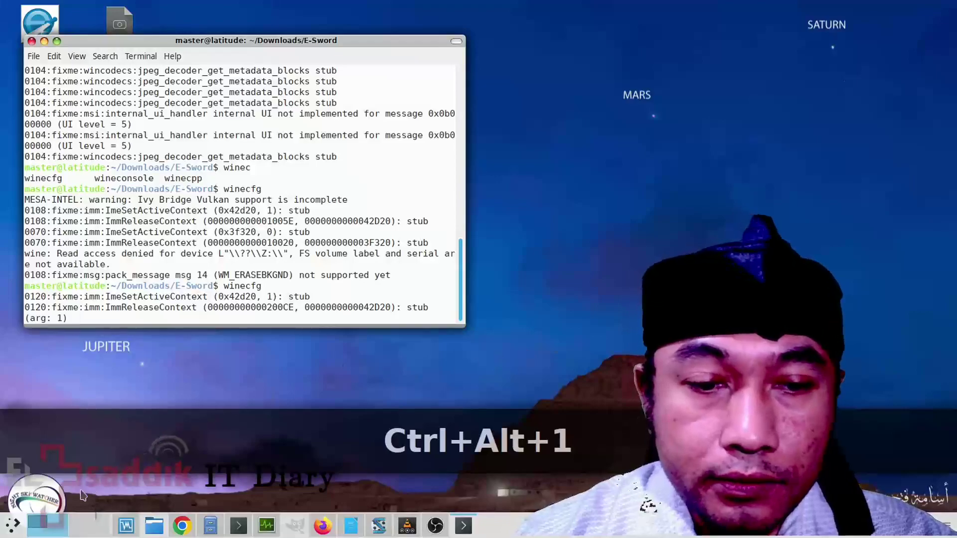
click(14, 528)
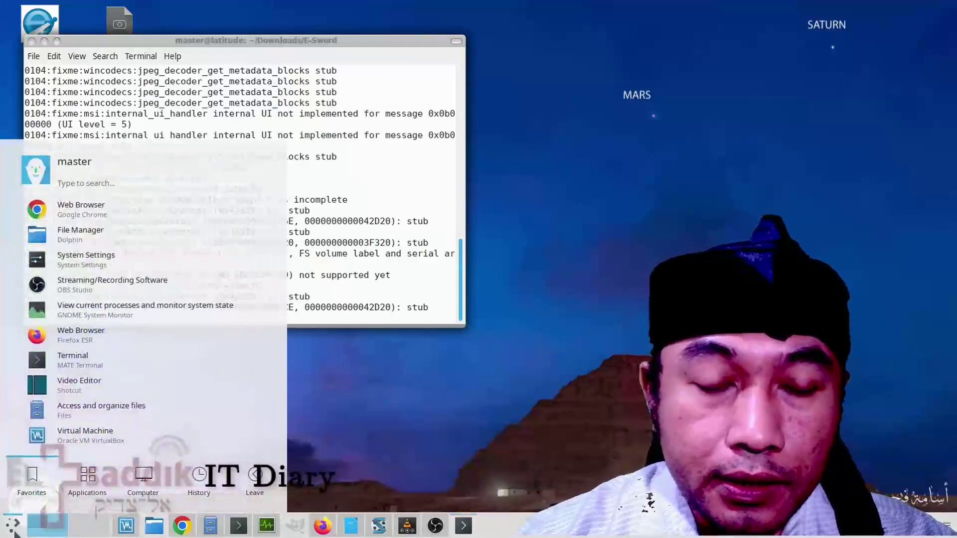
click(14, 530)
click(13, 529)
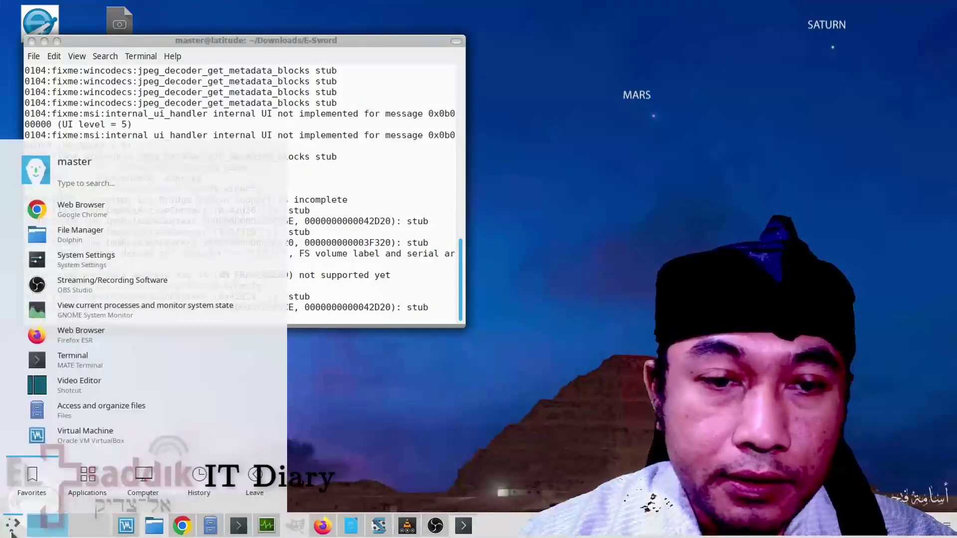
click(87, 478)
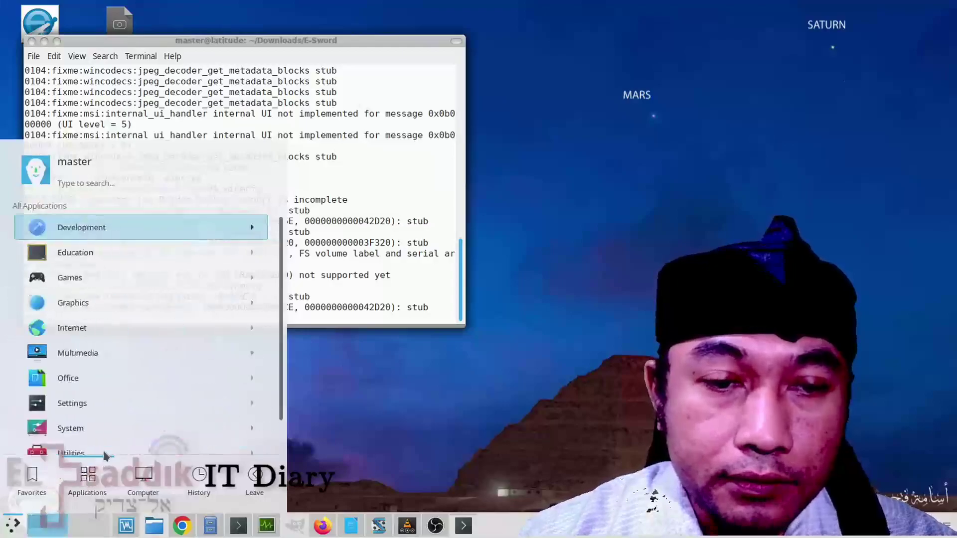
click(90, 439)
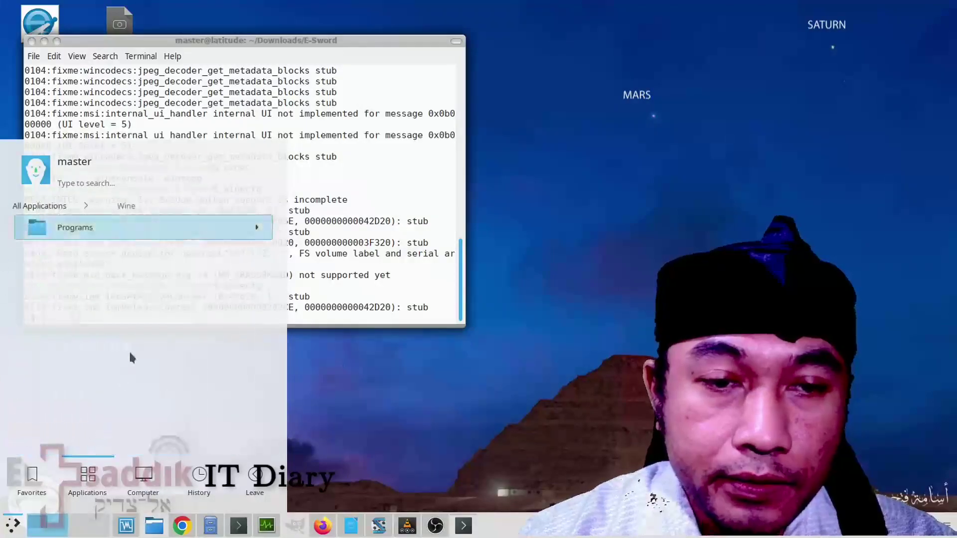
click(132, 219)
click(120, 224)
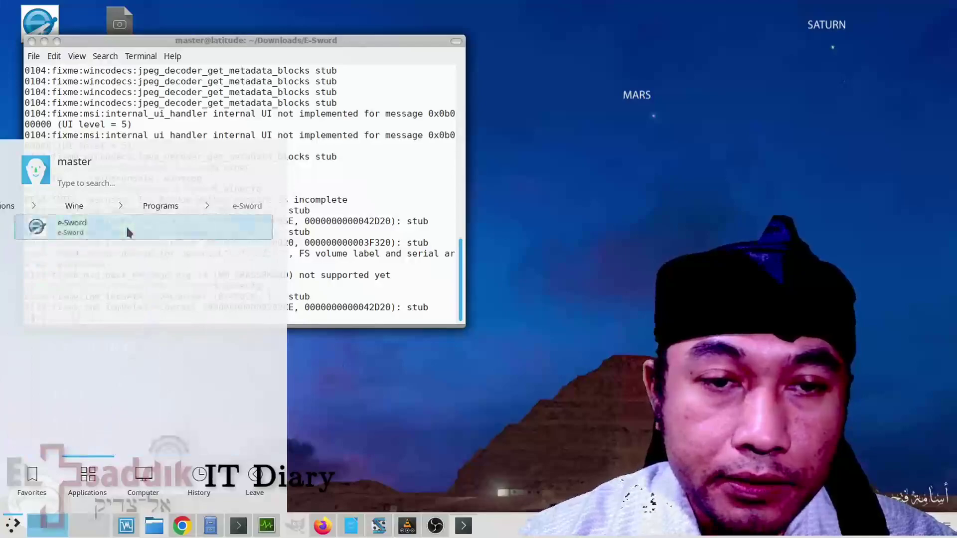
click(133, 229)
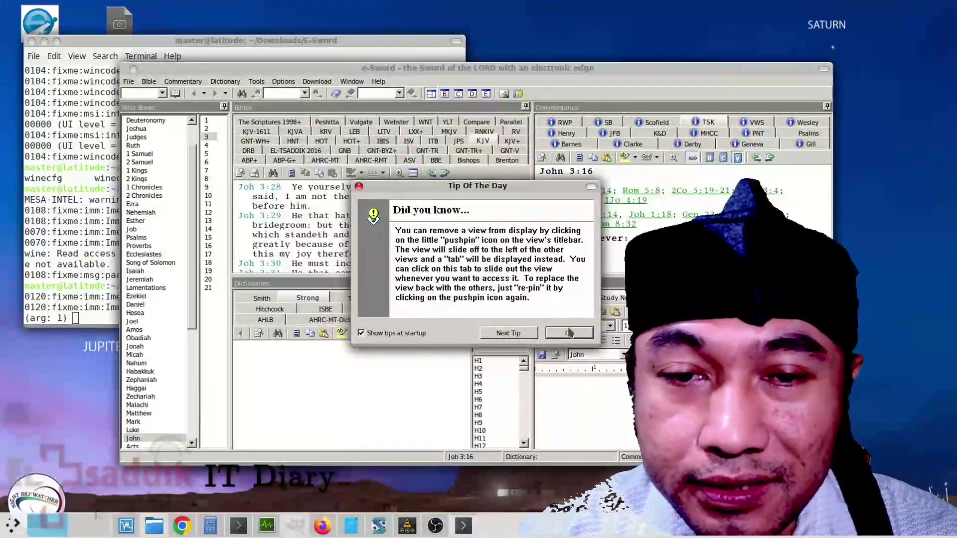
click(568, 329)
- Hide the Commentaries and Editors views and enlarge the e-Sword window with a taller Bibles view
drag(537, 65, 451, 22)
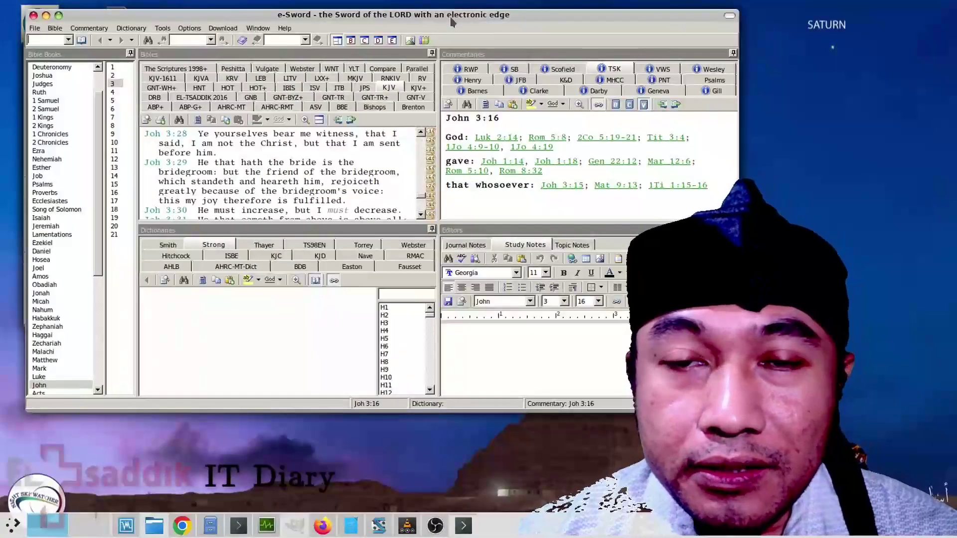
click(732, 54)
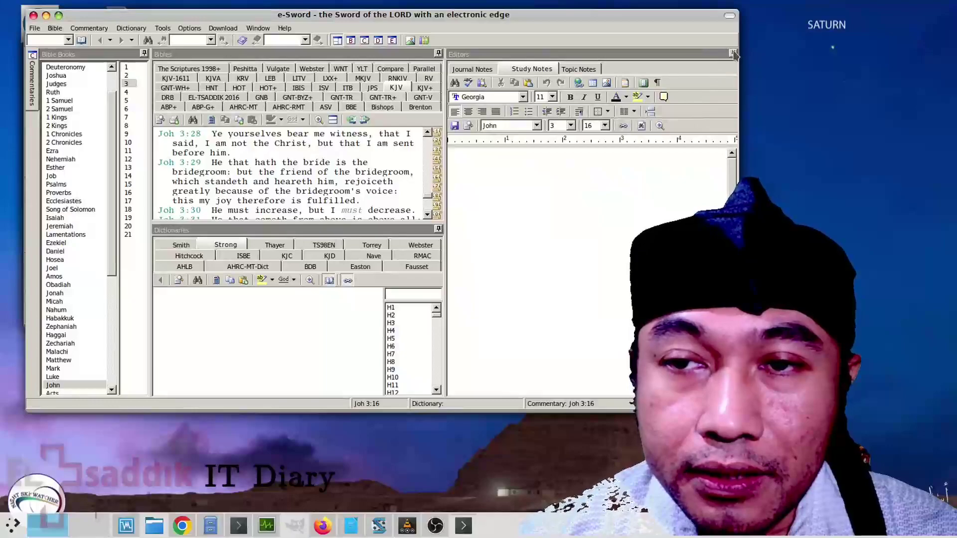
click(732, 54)
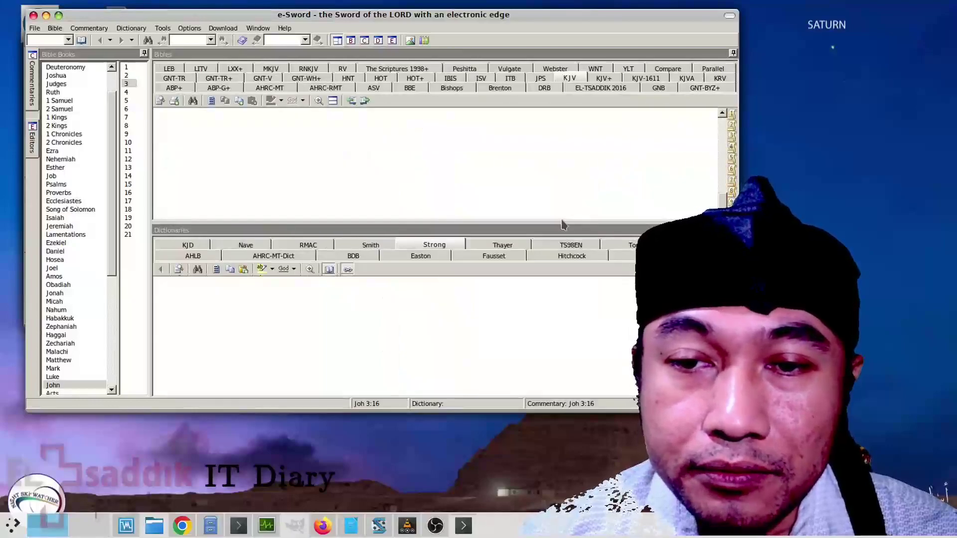
drag(501, 412, 501, 494)
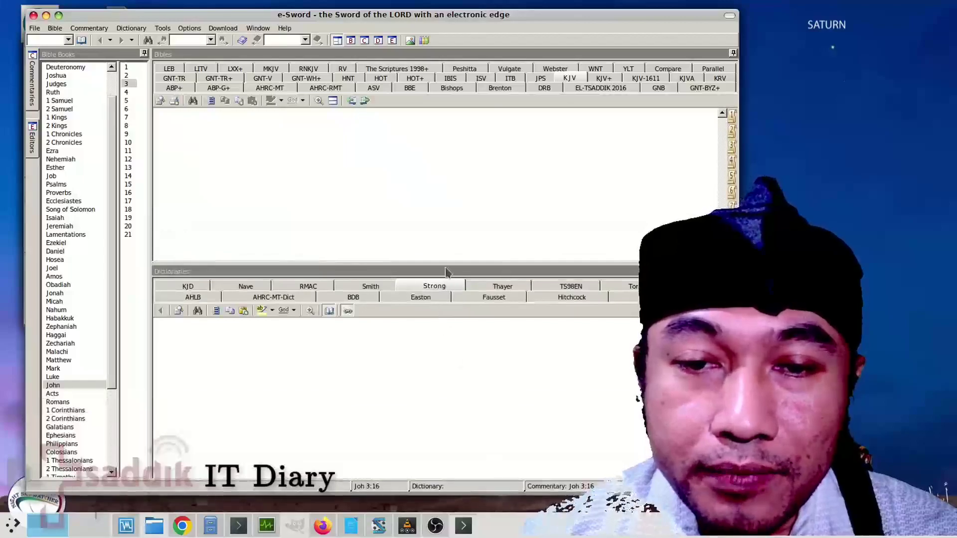
drag(438, 263, 429, 348)
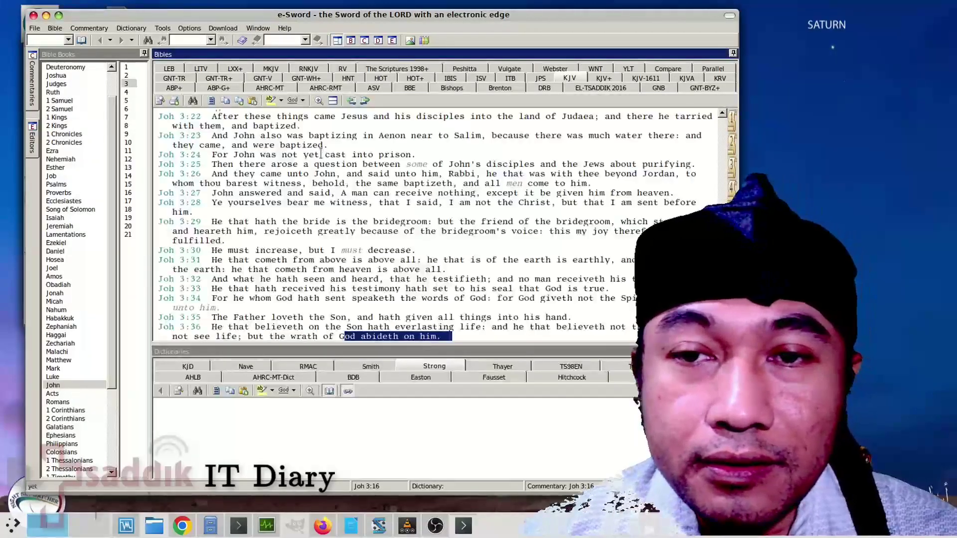
- Show John 3 in the LEB translation and cycle through the Bible text zoom levels
click(169, 68)
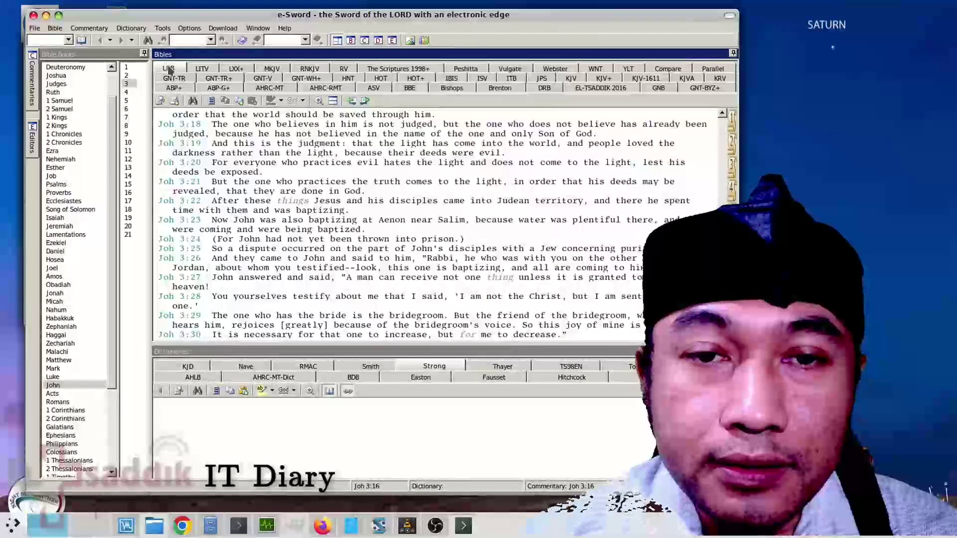
click(319, 100)
click(319, 100)
click(319, 100)
click(319, 100)
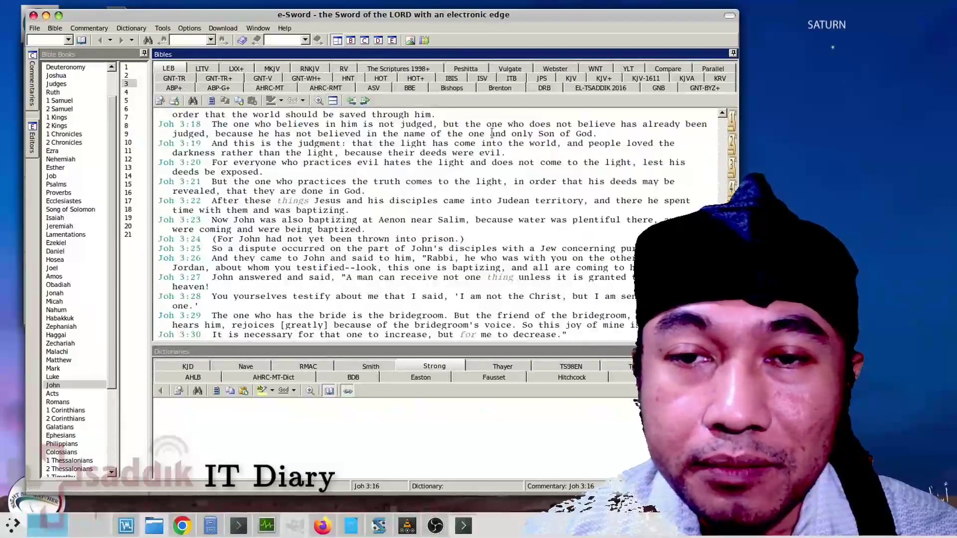
- Read John 3 in the ITB translation through to the end of the chapter
click(510, 80)
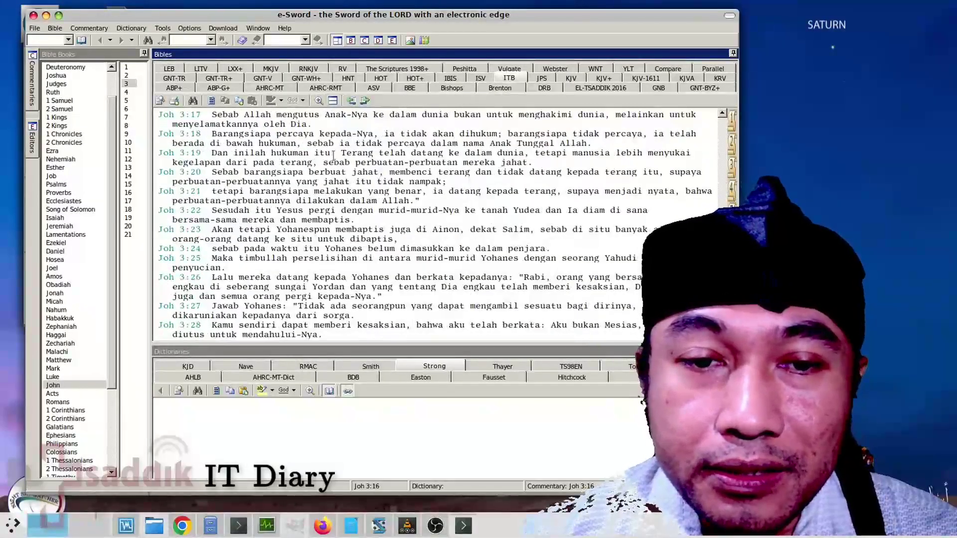
click(389, 219)
scroll(389, 219, down, 5)
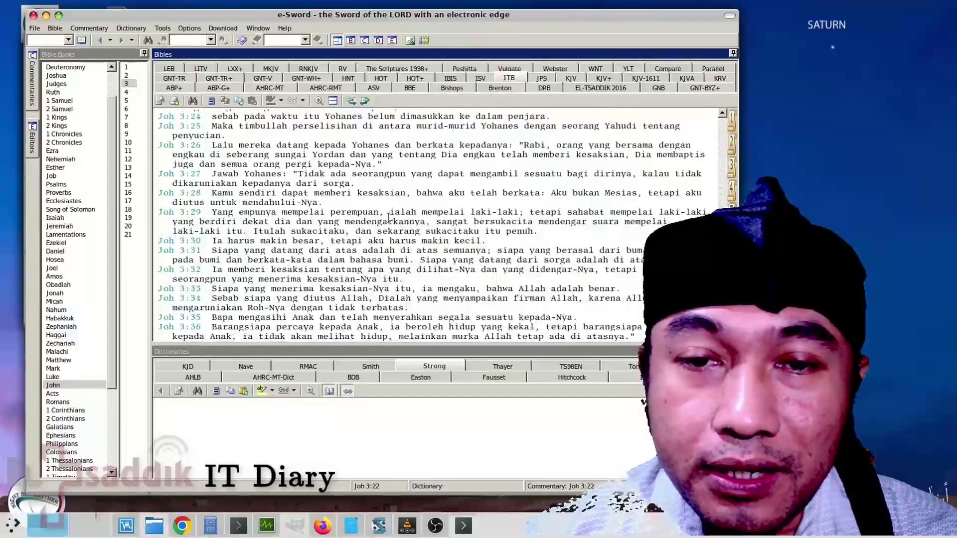
- Open John chapter 16 and display it in the EL-TSADDIK 2016 translation
click(128, 168)
click(129, 192)
click(578, 88)
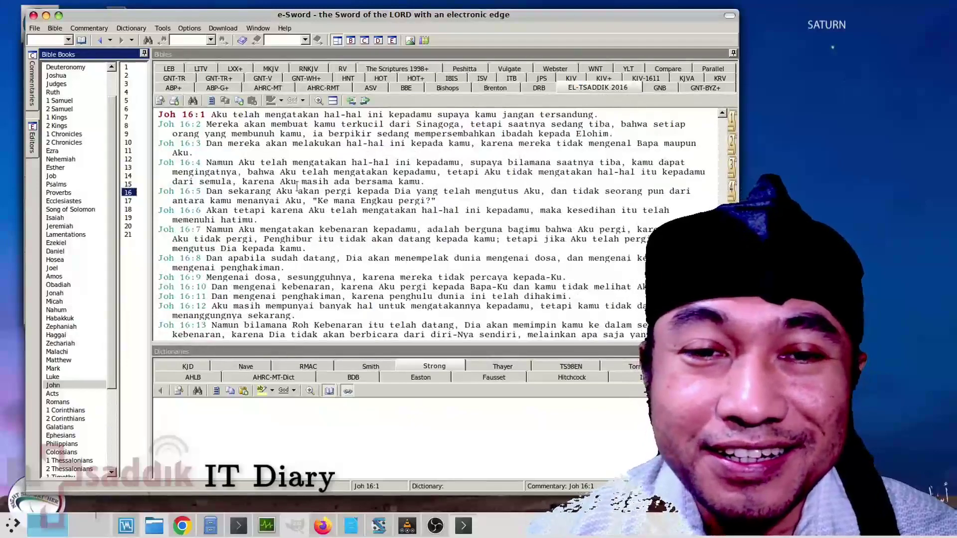
- Switch to the AHRC-MT translation and open Genesis chapter 2
click(273, 88)
click(83, 70)
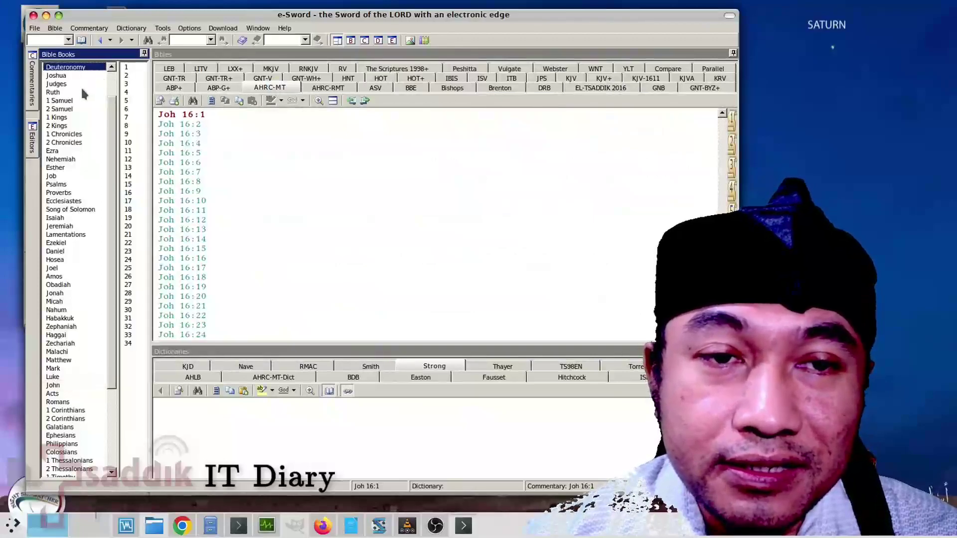
scroll(81, 85, up, 2)
click(81, 68)
click(126, 75)
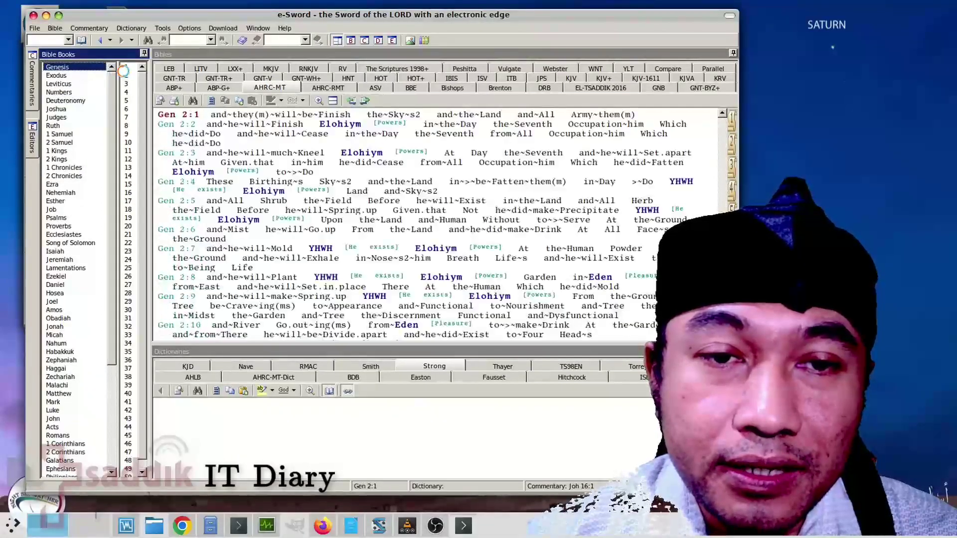
- Compare Genesis 2 across the AHRC-RMT, ASV, BBE, Bishops, Brenton, DRB, EL-TSADDIK 2016, GNB and GNT-BYZ+ translations
click(327, 88)
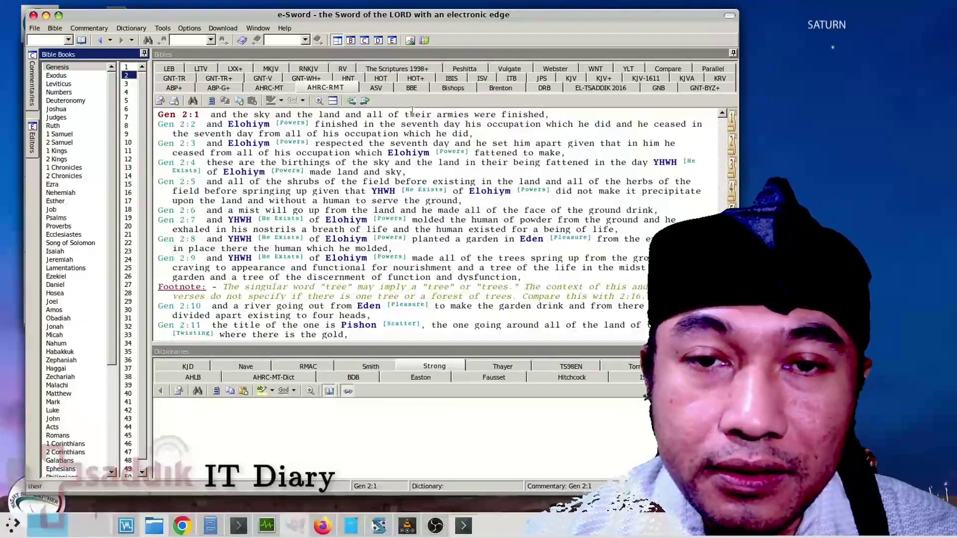
click(375, 89)
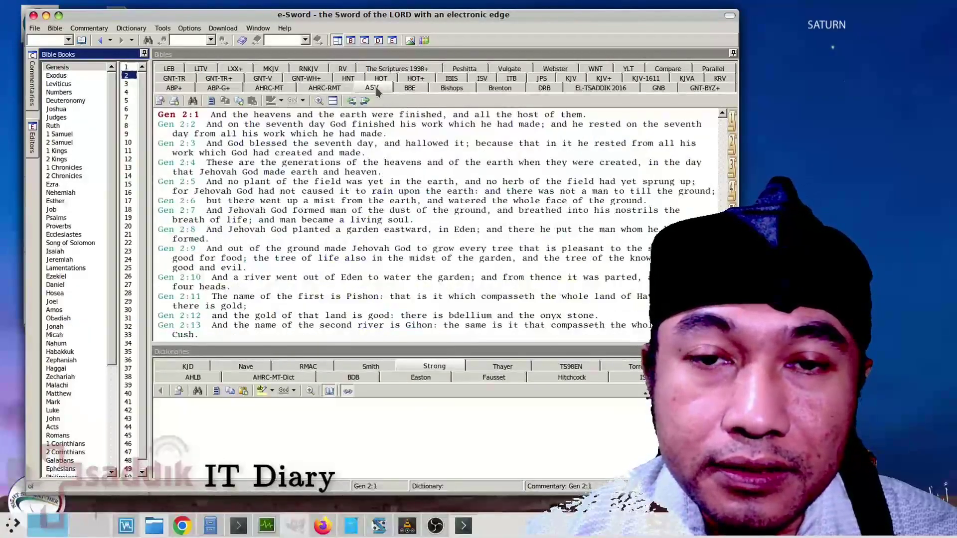
click(404, 88)
click(449, 88)
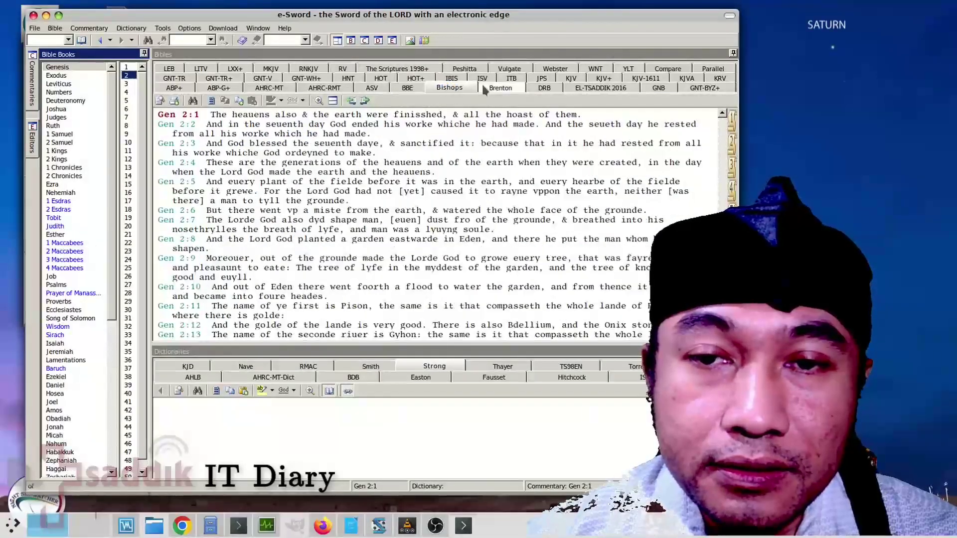
click(488, 89)
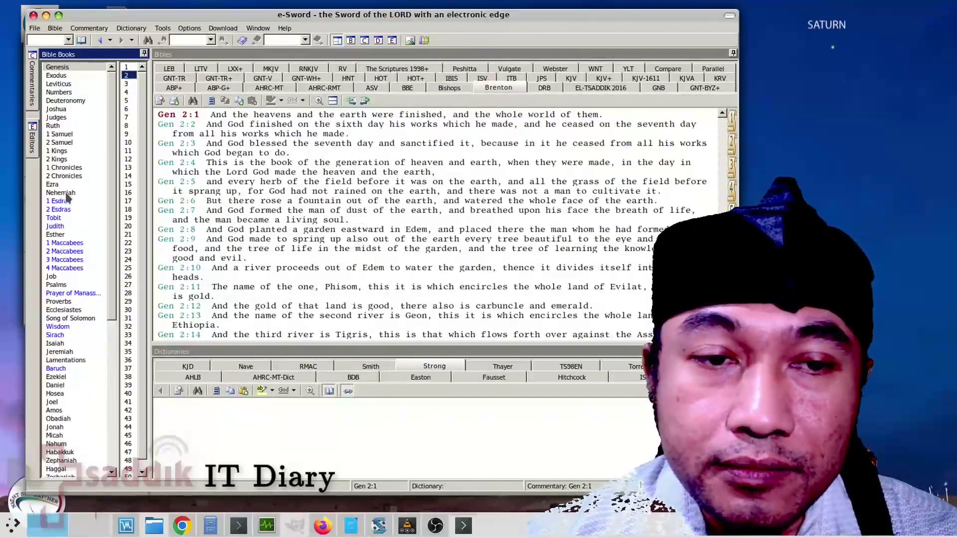
click(539, 89)
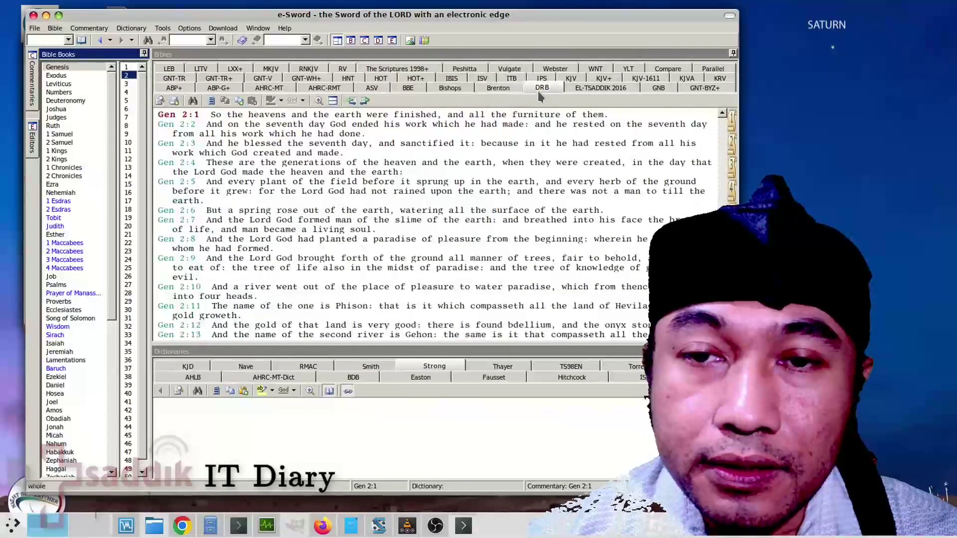
click(581, 86)
click(661, 88)
click(717, 90)
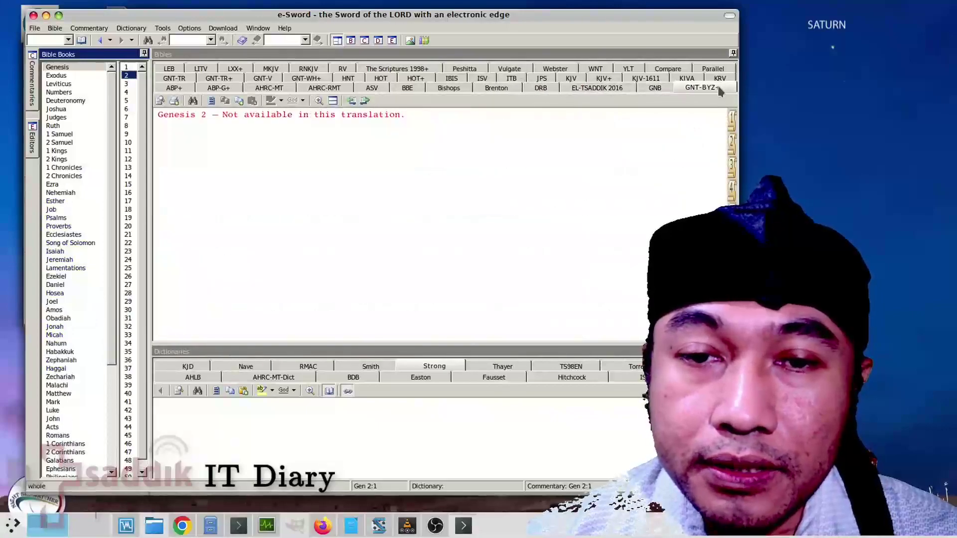
- Open 2 Thessalonians chapter 2 in the GNT-BYZ+ translation
scroll(103, 288, down, 6)
click(72, 360)
click(132, 75)
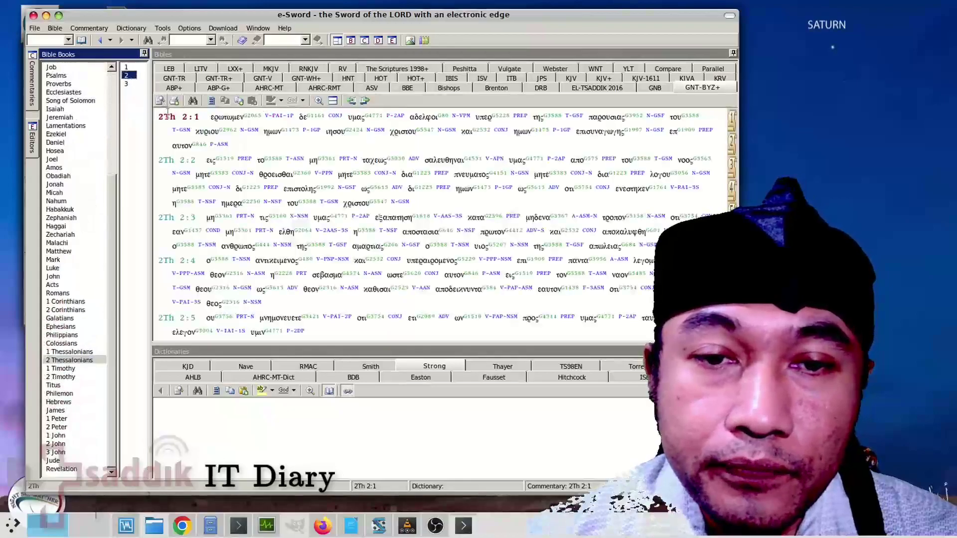
- Cycle the GNT-BYZ+ Bible text through its zoom sizes to check how the Greek letters render
click(319, 101)
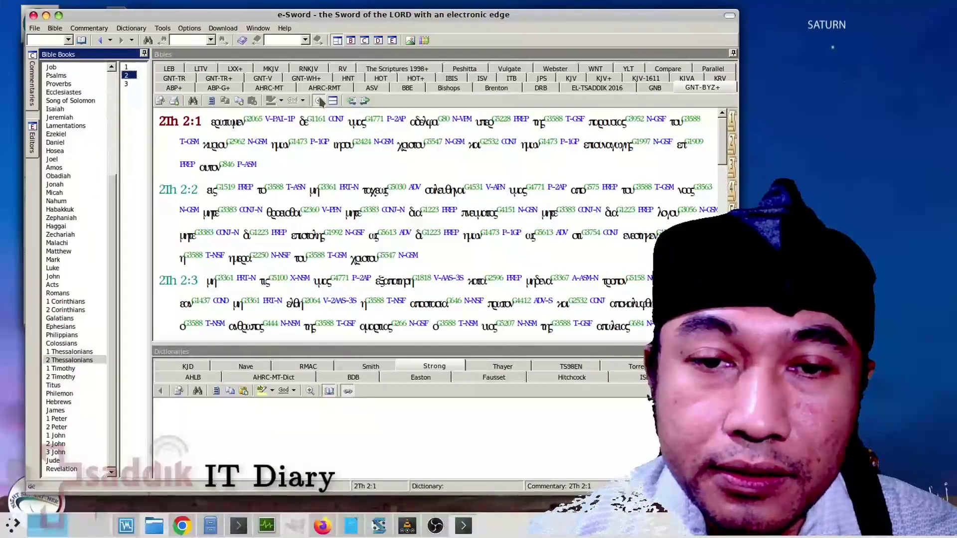
click(320, 101)
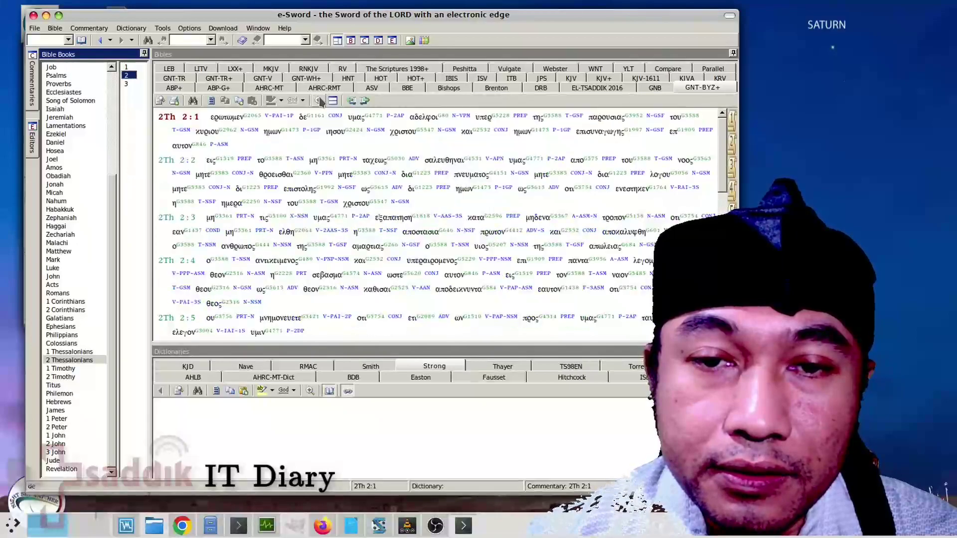
click(319, 101)
click(320, 101)
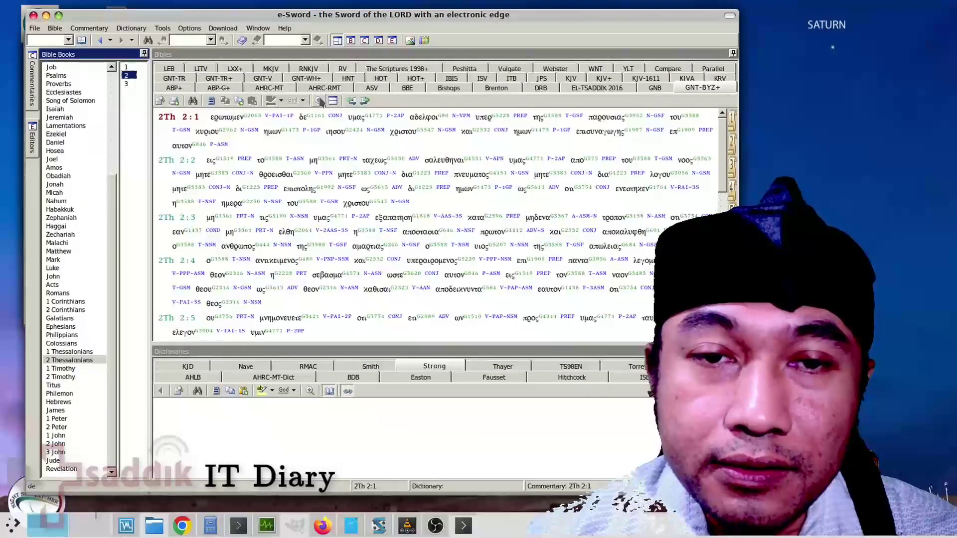
click(320, 101)
click(319, 100)
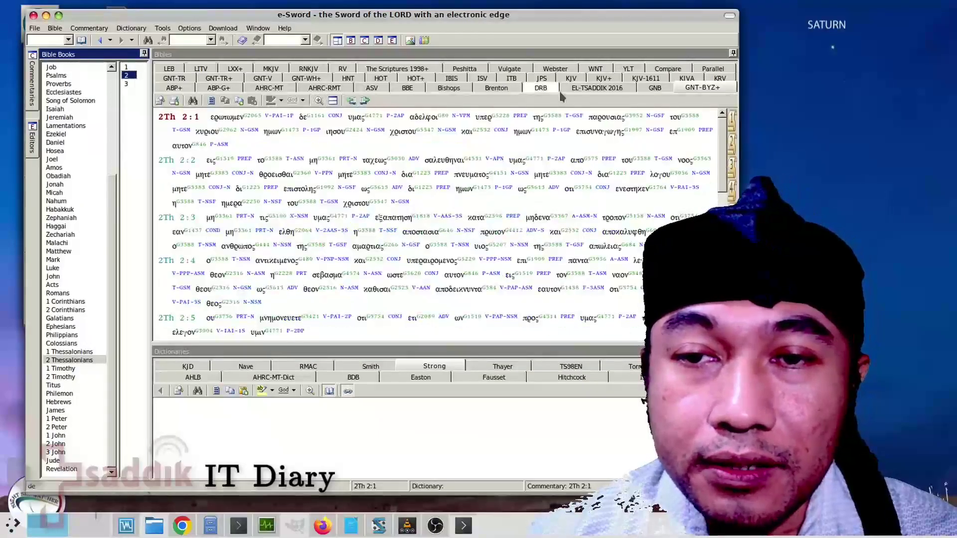
- View 2 Thessalonians 2 in GNT-TR, GNT-TR+ and GNT-V, enlarge the Bible text, and check it in GNT-WH+
click(174, 78)
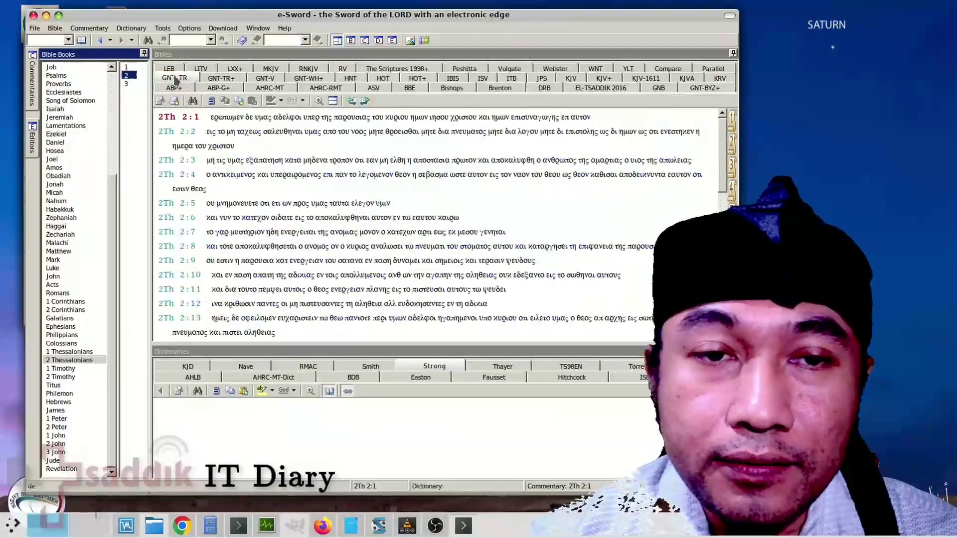
click(216, 77)
click(264, 78)
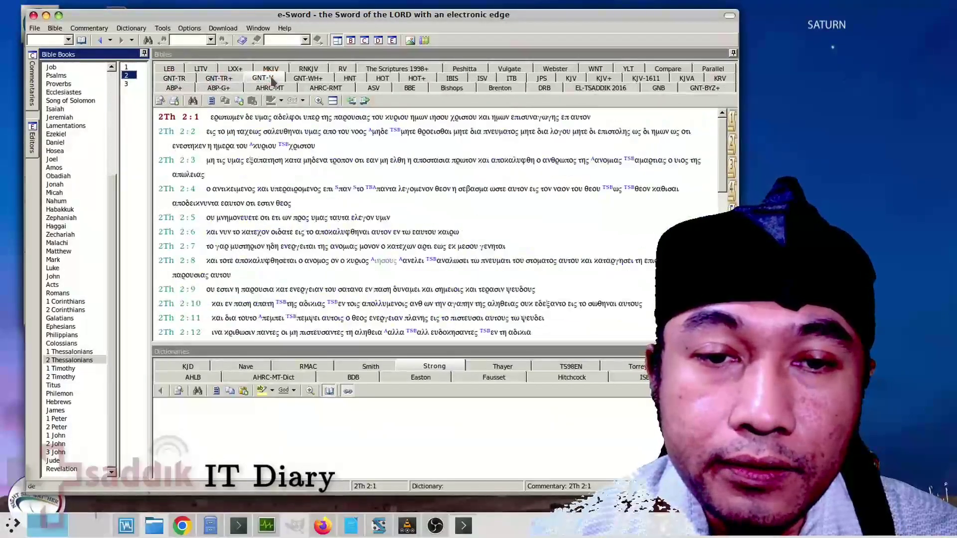
click(318, 101)
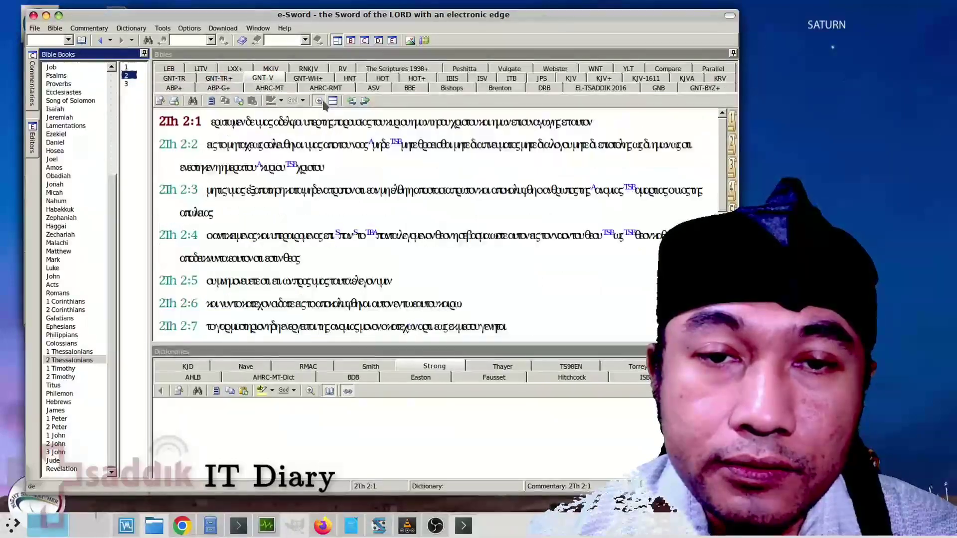
click(318, 79)
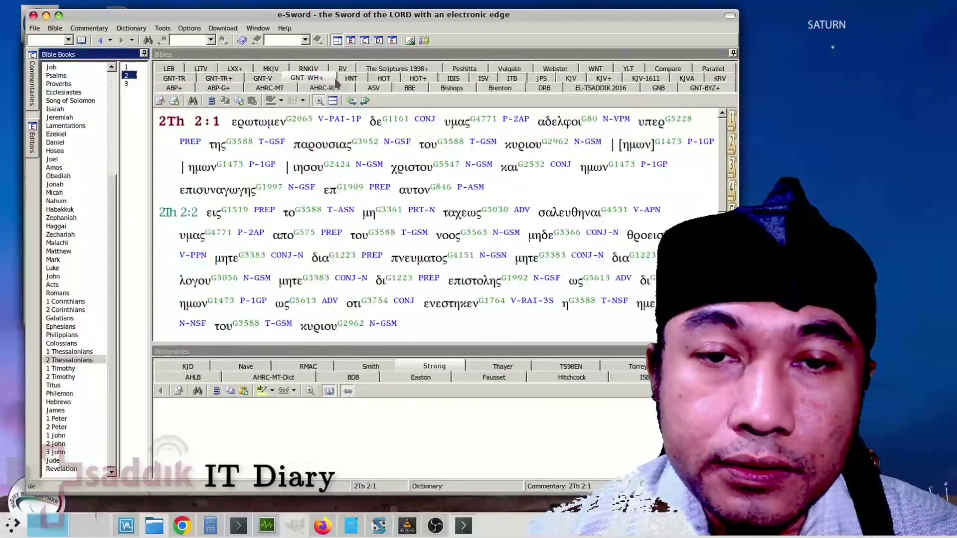
- Compare 2 Thessalonians 2 in the ASV, BBE, Bishops, Brenton and EL-TSADDIK 2016 translations
click(373, 88)
click(408, 87)
click(452, 88)
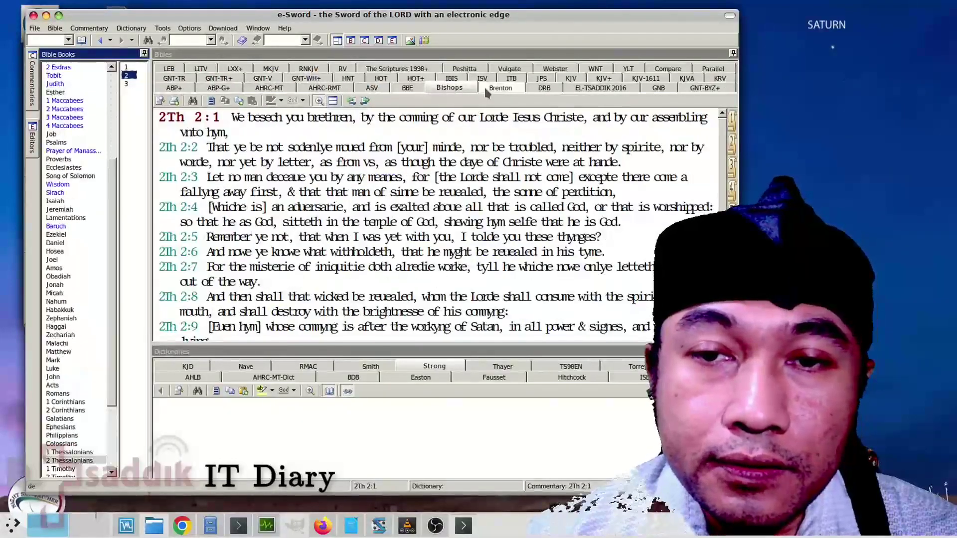
click(498, 88)
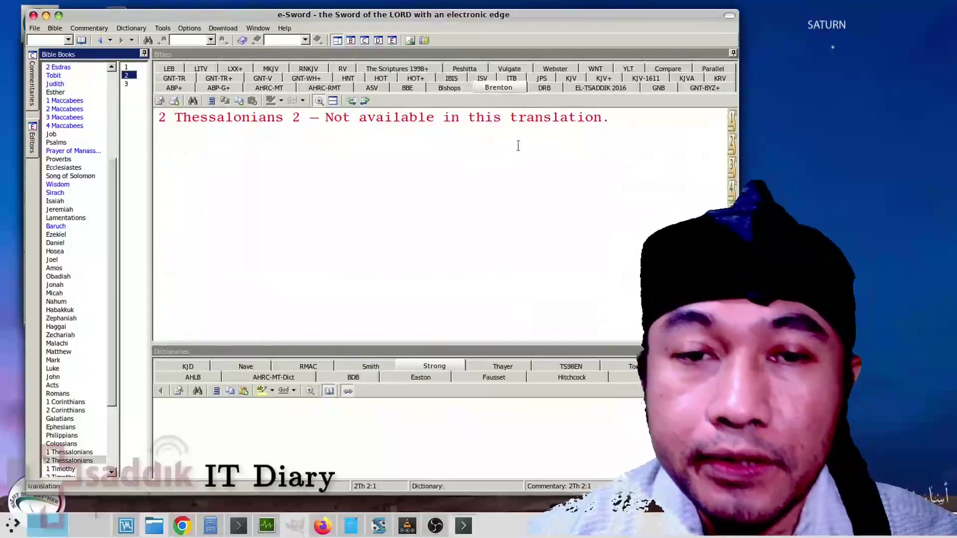
click(592, 88)
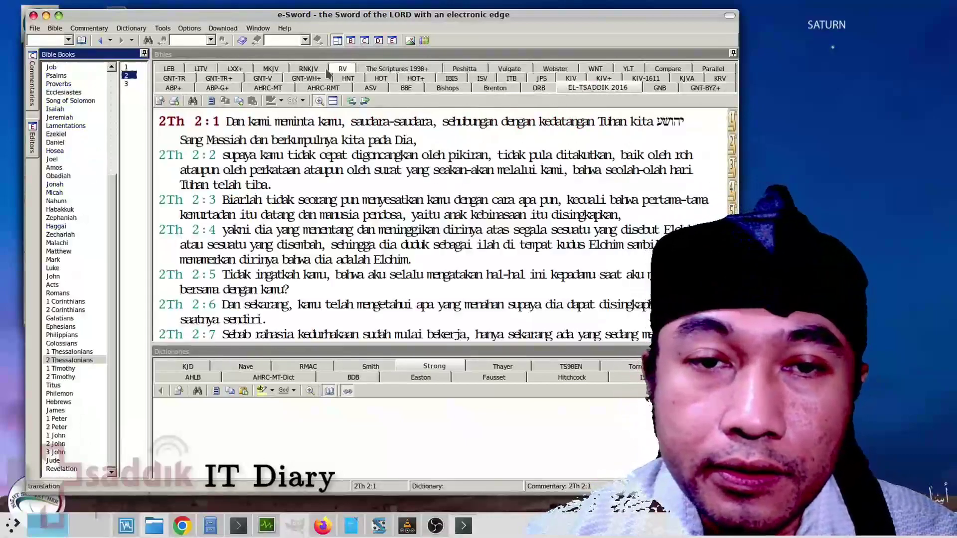
- Check the enlarged Greek text of 2 Thessalonians 2 in GNT-V, GNT-TR+ and GNT-TR
click(261, 80)
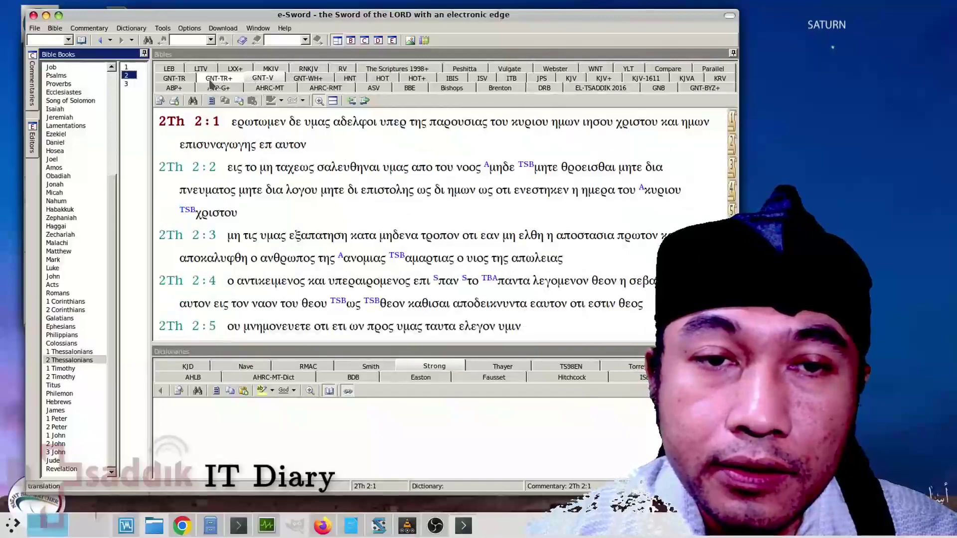
click(212, 80)
click(170, 82)
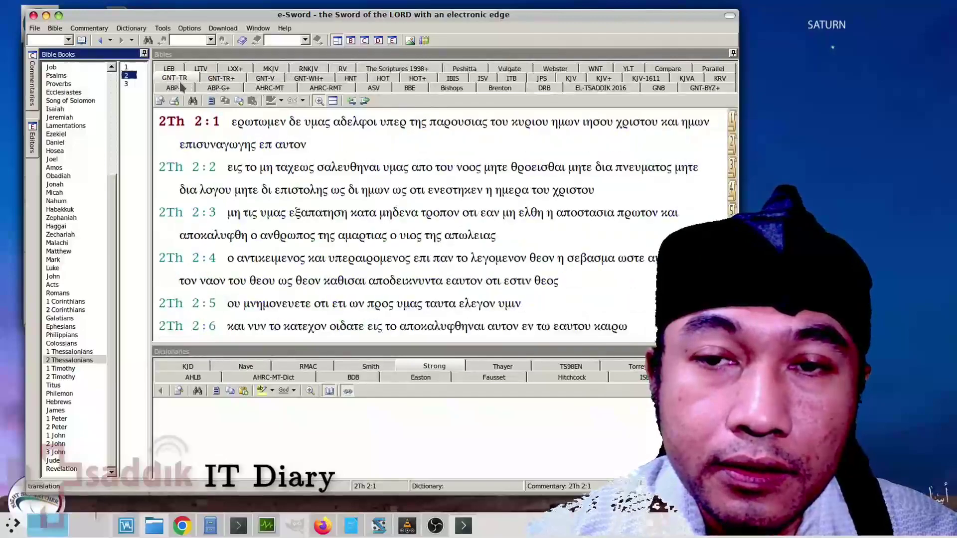
- Check 2 Thessalonians 2 in RNKJV, MKJV, The Scriptures 1998+ and Peshitta, selecting verse 3 in the Peshitta text
click(310, 68)
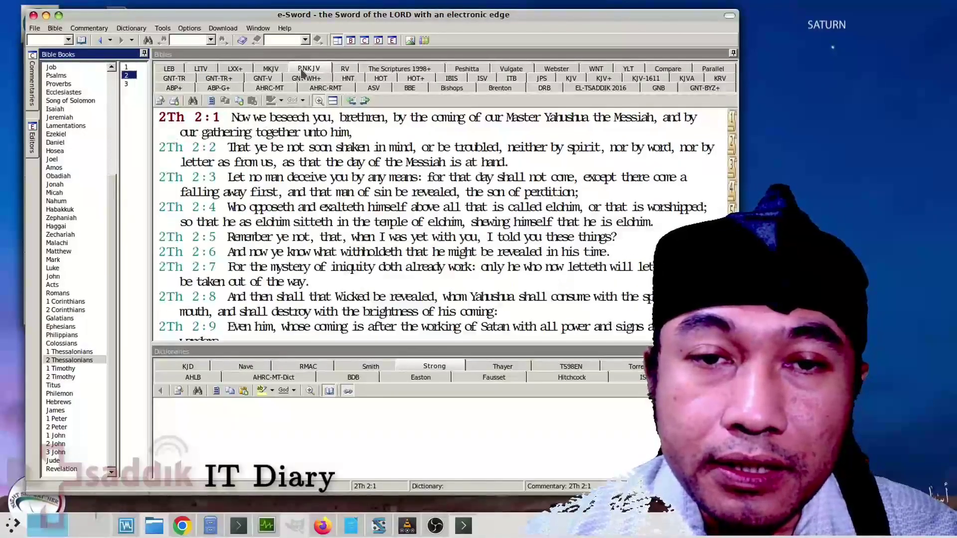
click(270, 69)
click(404, 69)
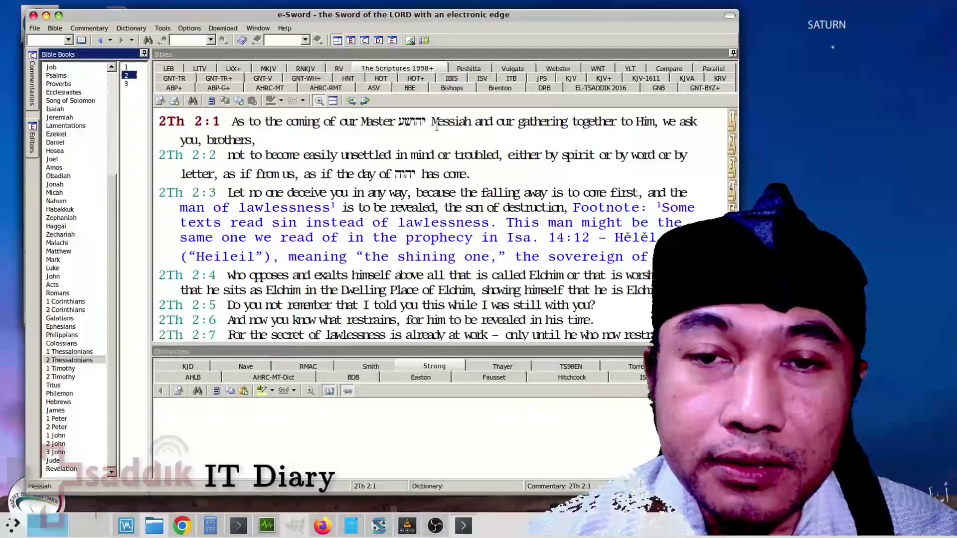
click(469, 70)
click(500, 189)
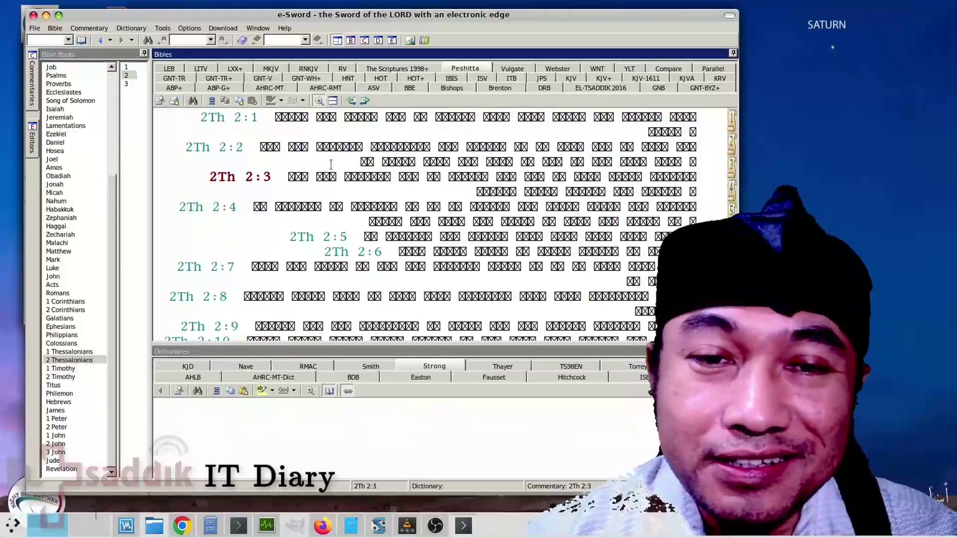
- Switch to the LXX+ translation and open Song of Solomon chapter 4
click(234, 70)
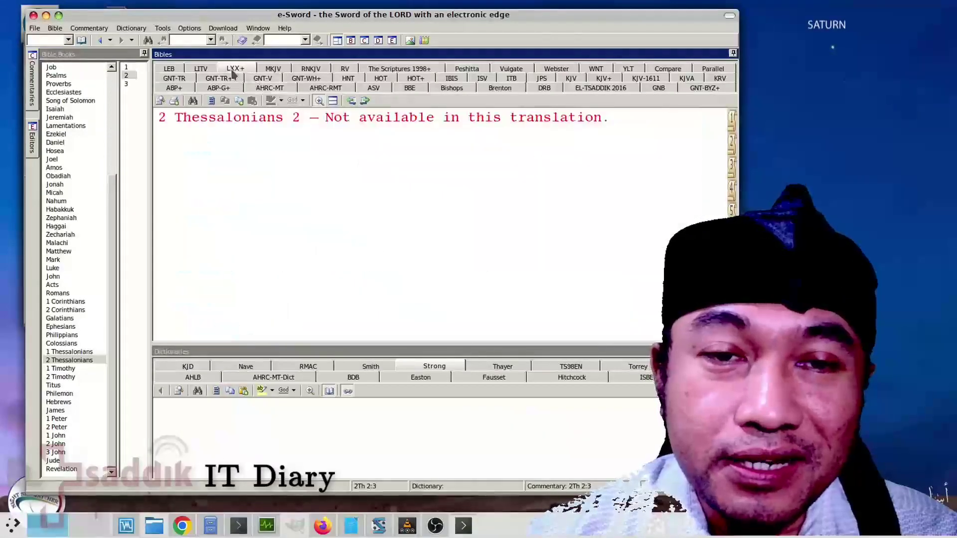
click(74, 101)
click(127, 91)
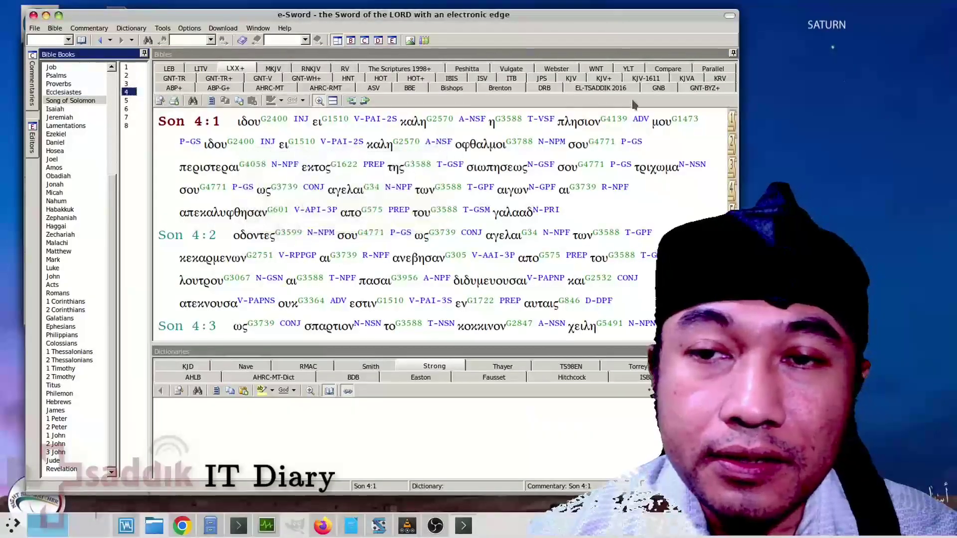
- Compare Song of Solomon 4 in the KJV-1611, KJV+, KJV, JPS and ITB translations
click(645, 78)
click(594, 80)
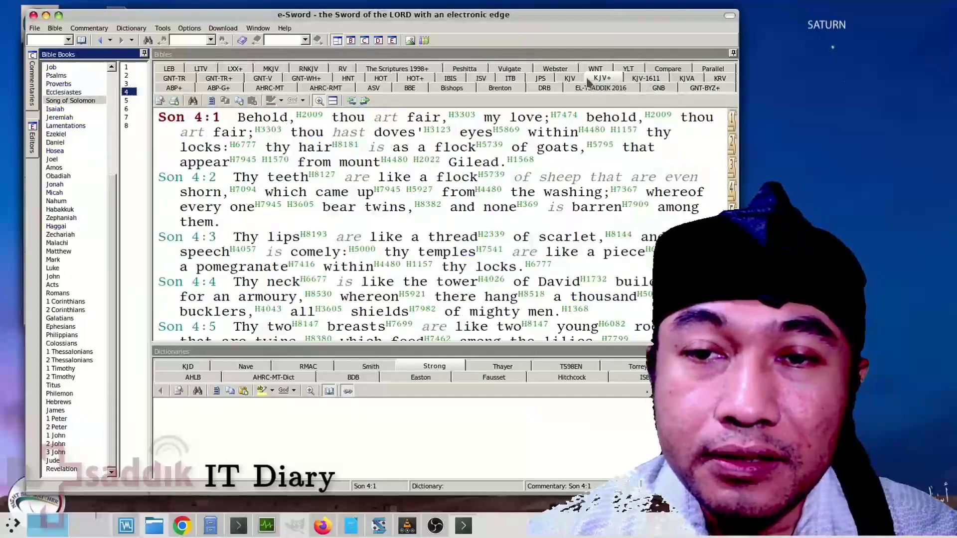
click(570, 79)
click(541, 79)
click(507, 80)
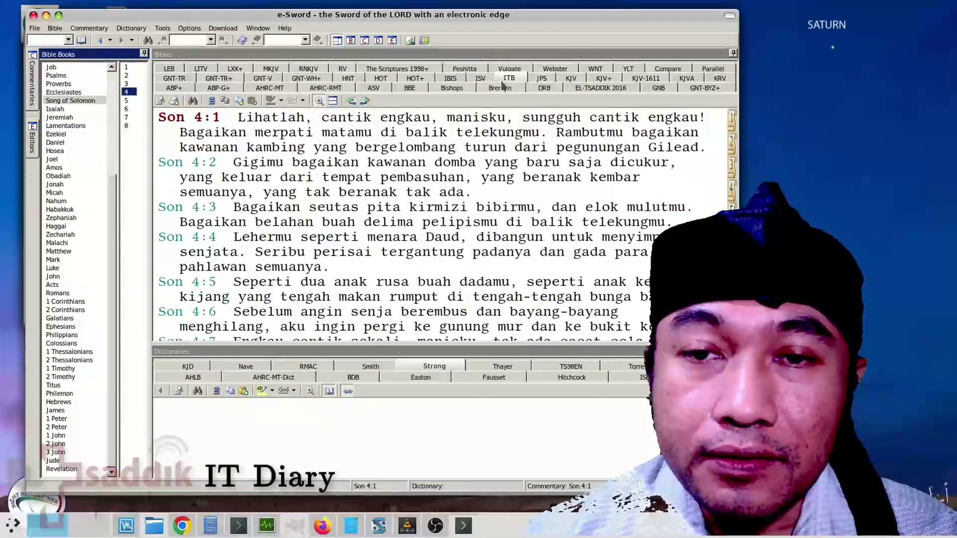
click(501, 87)
click(507, 80)
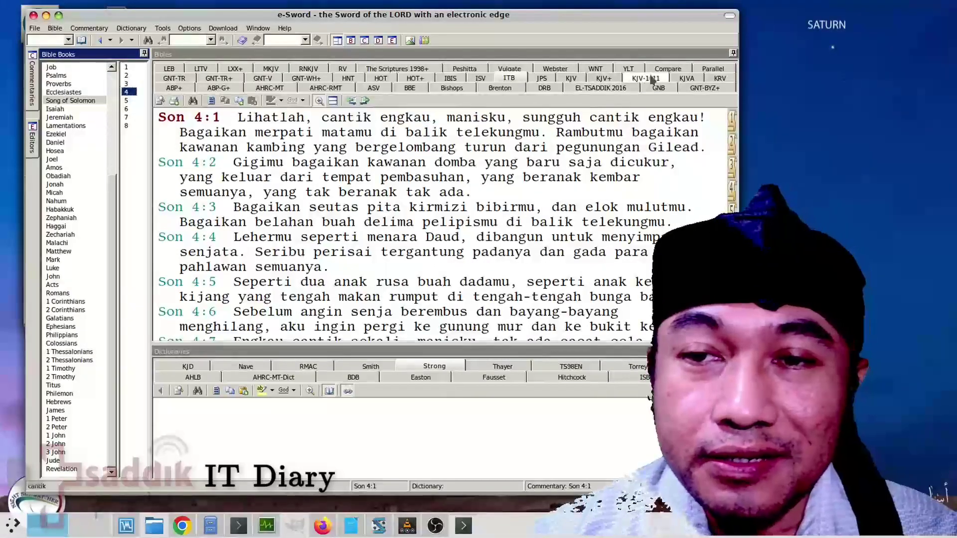
- Check Song of Solomon 4 in the Korean KRV translation and display the chapter in KJVA
click(679, 80)
click(719, 80)
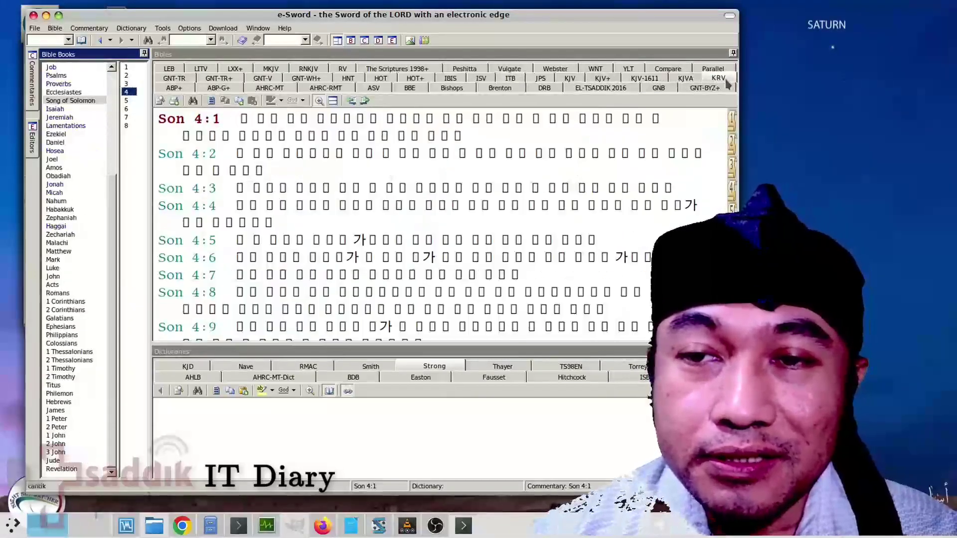
click(684, 79)
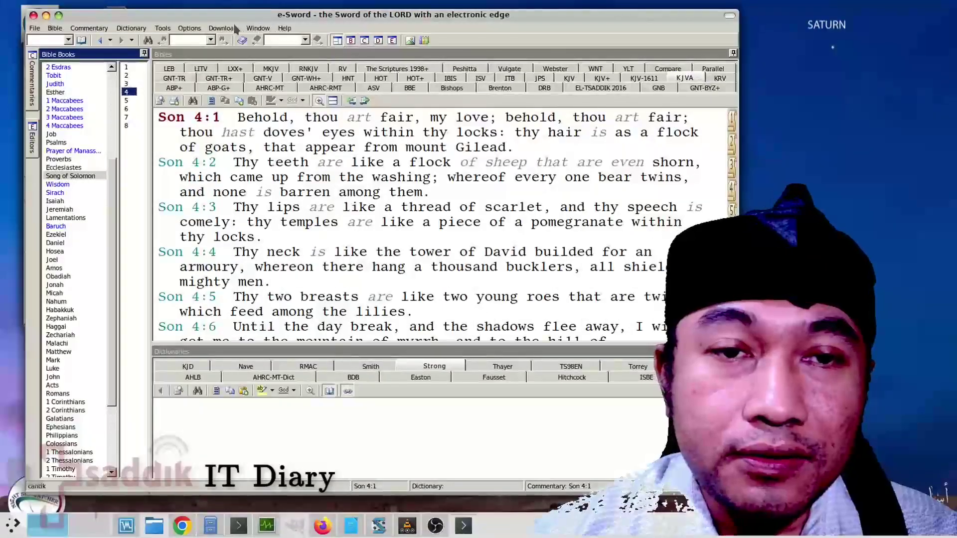
- Open the module downloader for Bibles
click(132, 28)
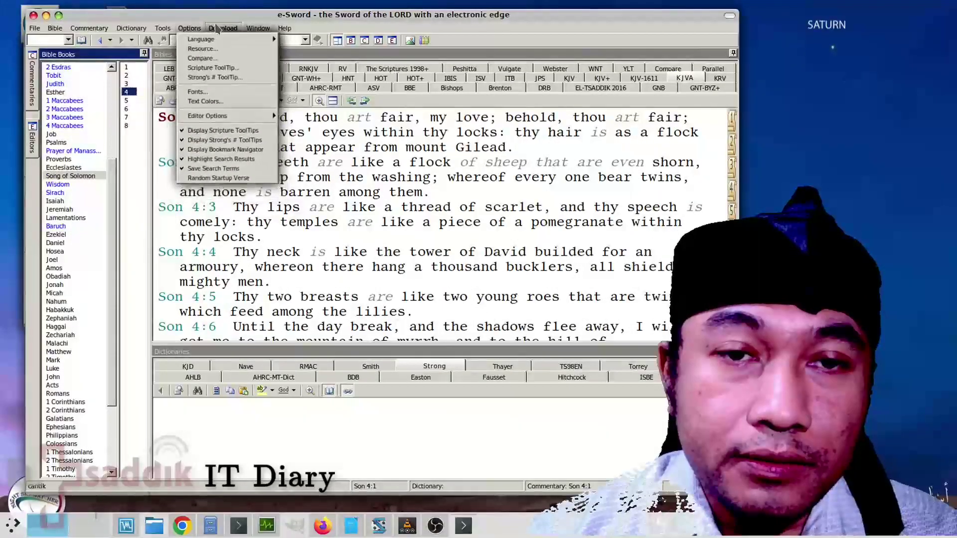
mouse_move(223, 28)
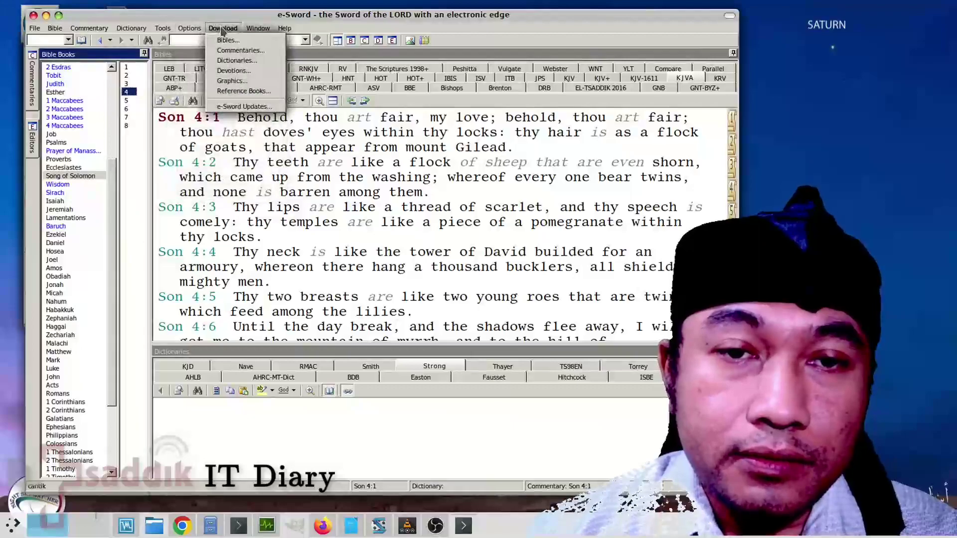
click(225, 42)
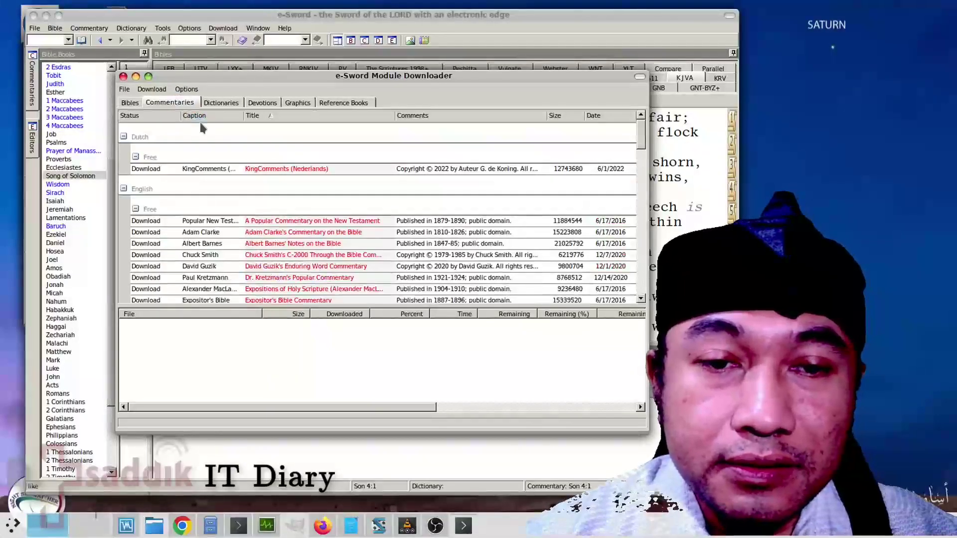
- Examine the downloadable commentaries from the Dutch and English modules through to the German and Spanish ones
click(269, 172)
click(275, 222)
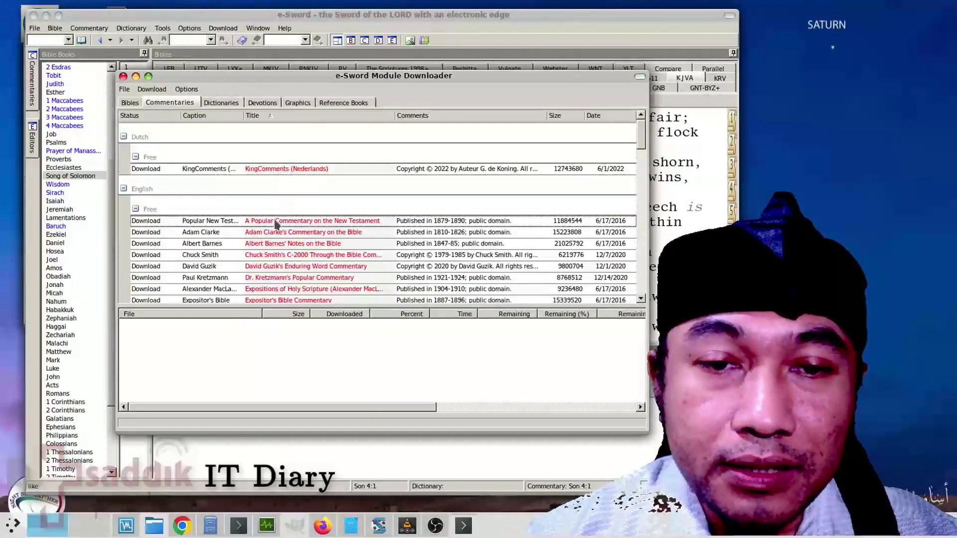
scroll(315, 201, down, 10)
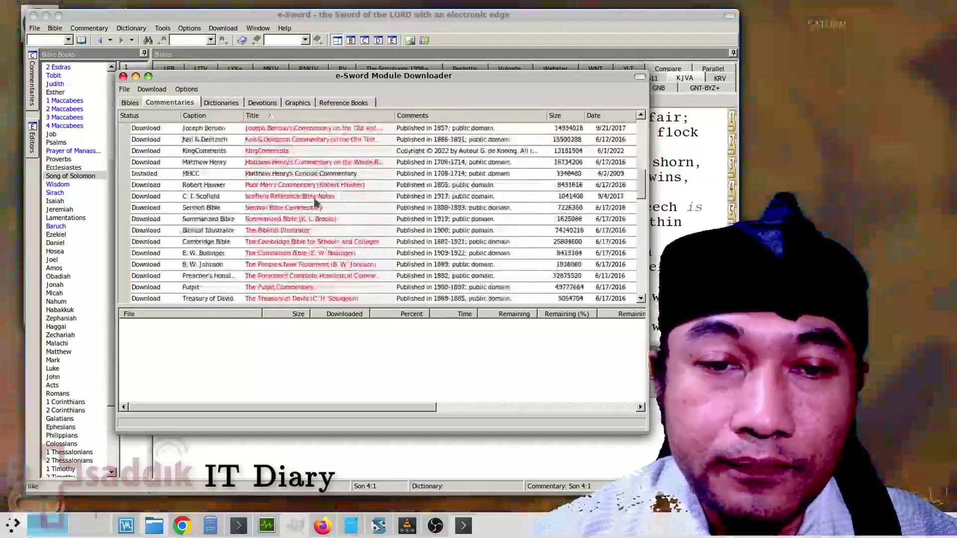
scroll(315, 202, down, 12)
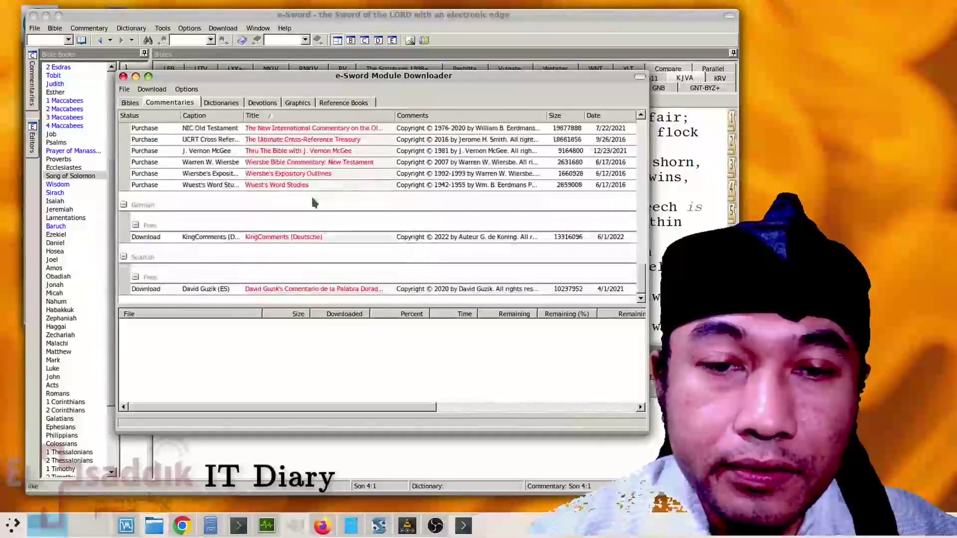
click(282, 239)
click(302, 291)
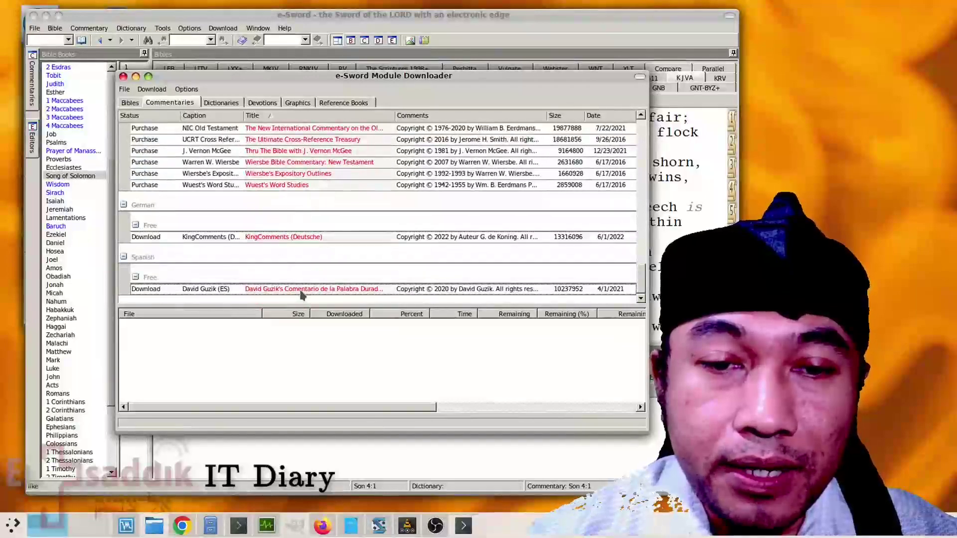
- Review the downloadable Bibles and the full list of free and premium dictionaries
click(130, 102)
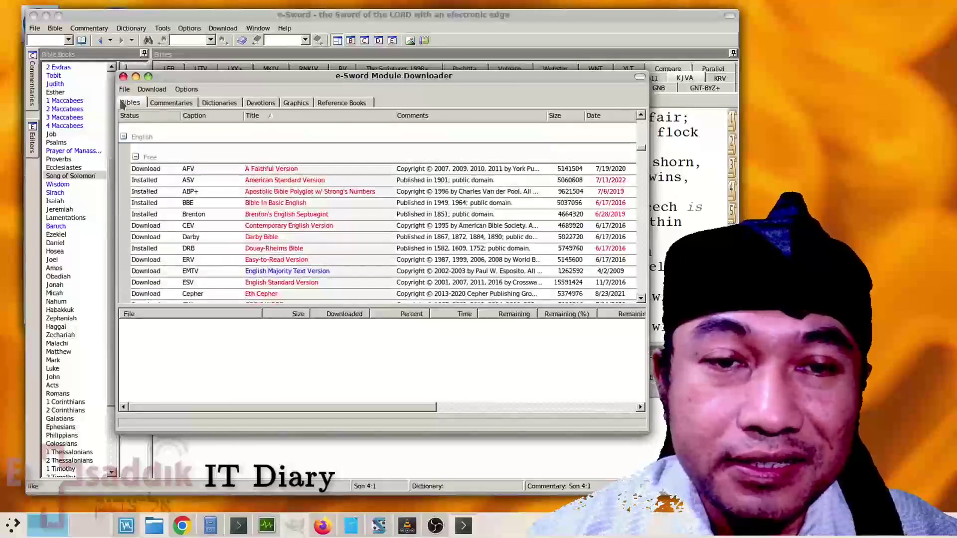
click(212, 103)
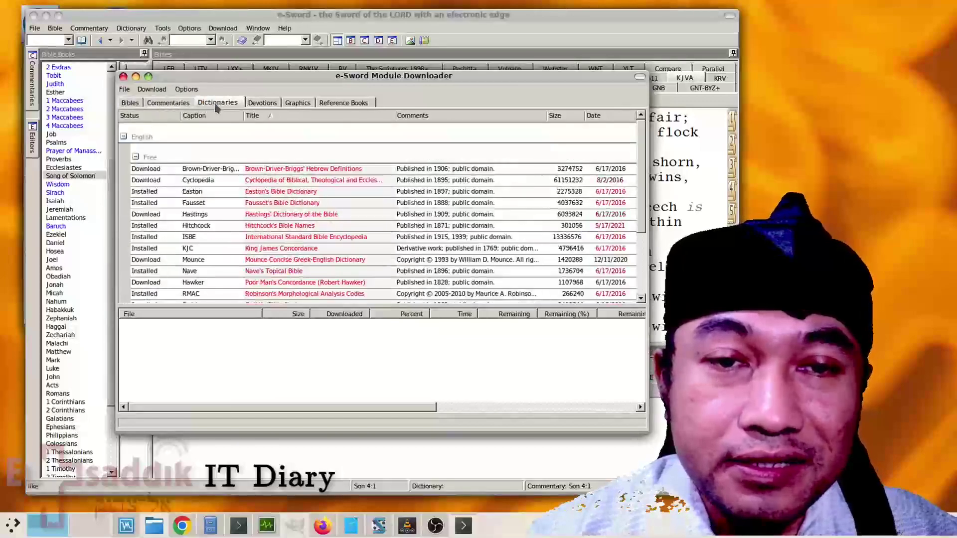
scroll(290, 213, down, 5)
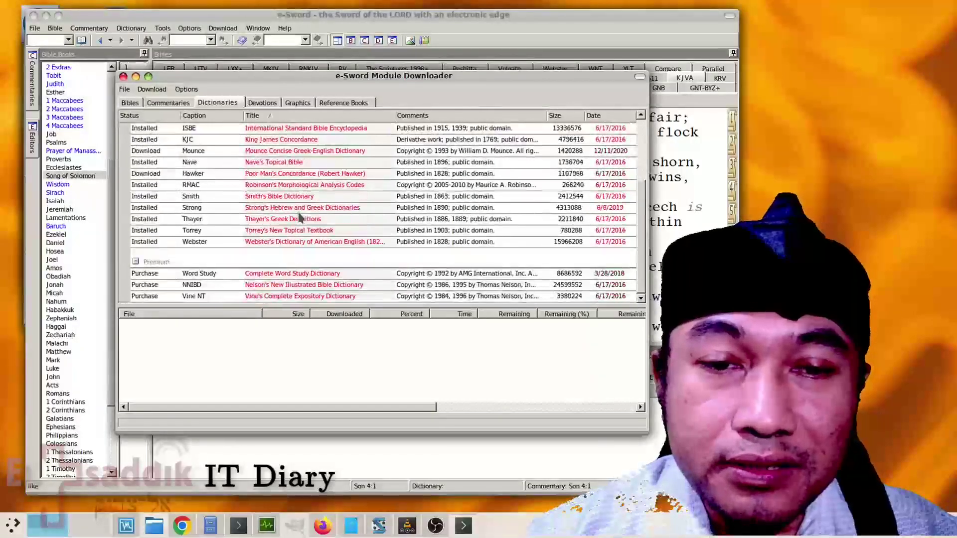
scroll(291, 163, up, 5)
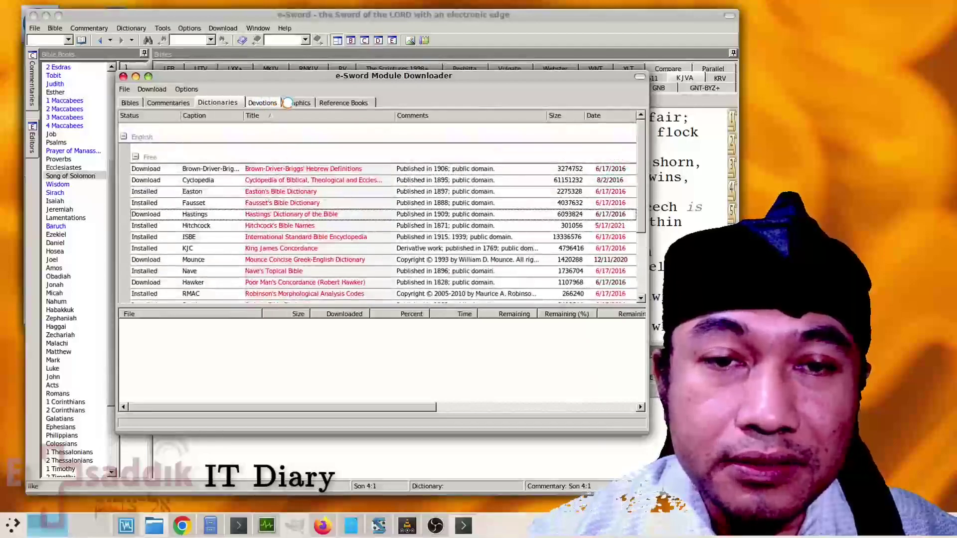
- Review the downloadable devotions, graphics and reference books in the module downloader
click(273, 103)
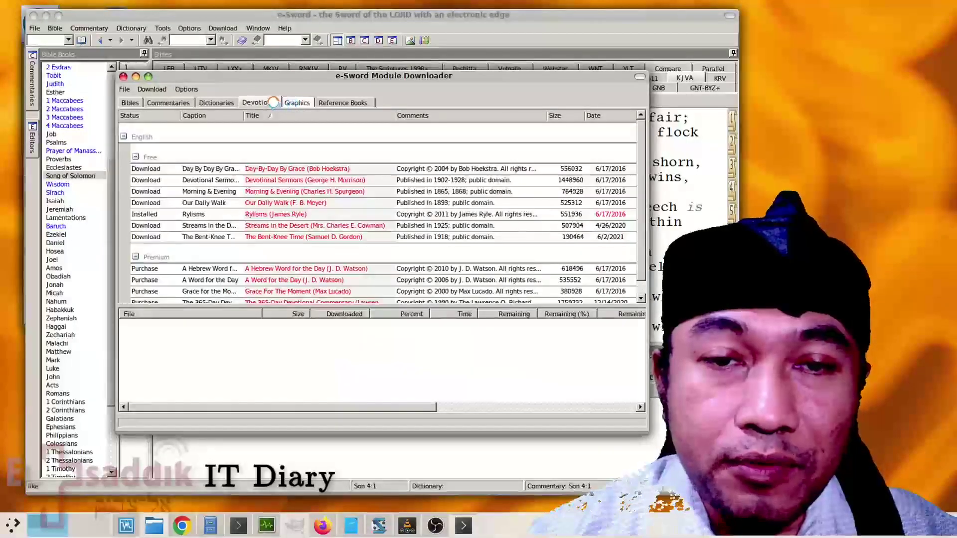
click(294, 103)
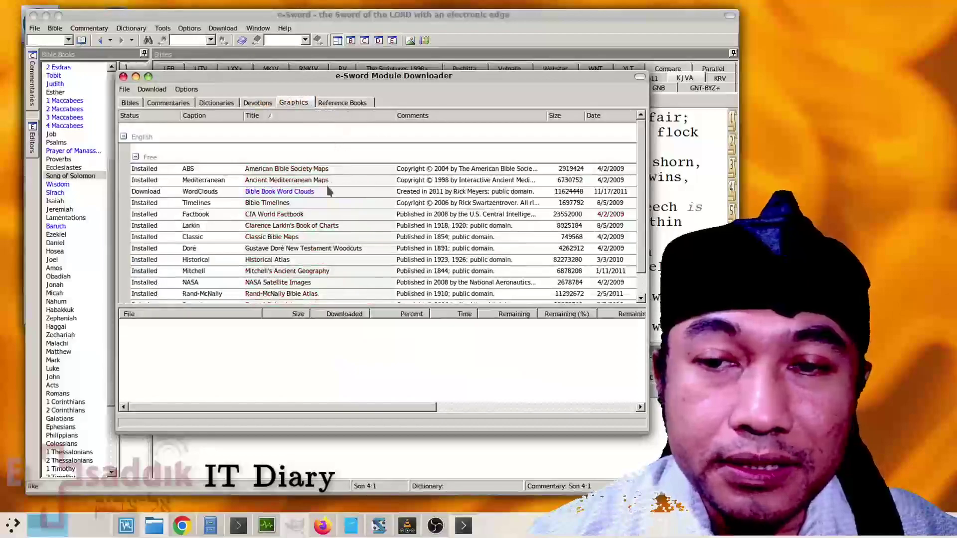
click(322, 190)
scroll(322, 189, down, 3)
click(331, 100)
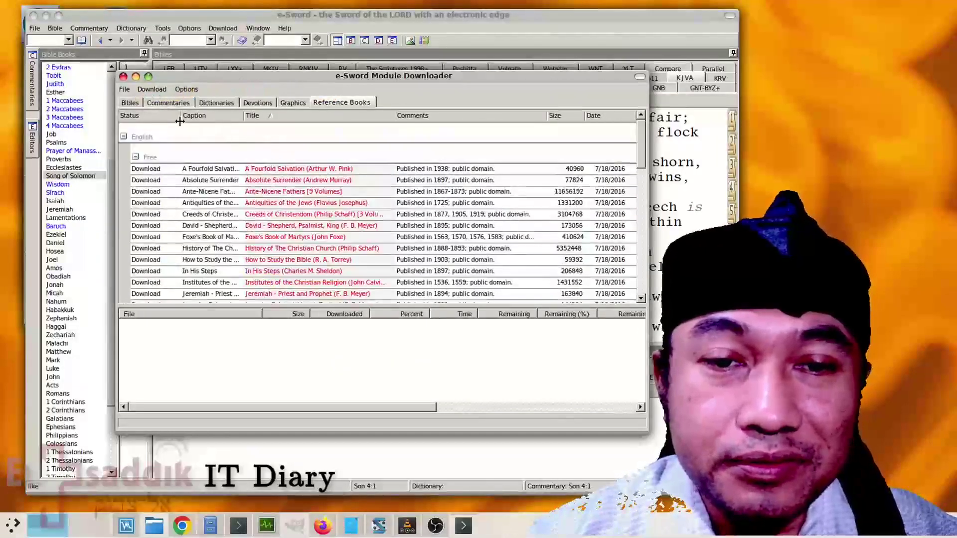
- Return to the list of downloadable Bibles and close the module downloader
click(130, 102)
click(151, 90)
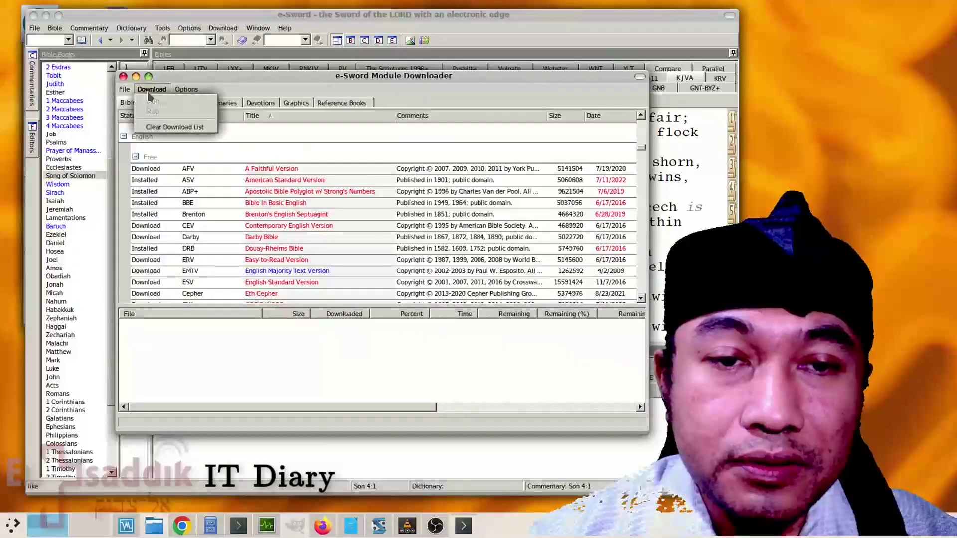
click(182, 90)
click(214, 92)
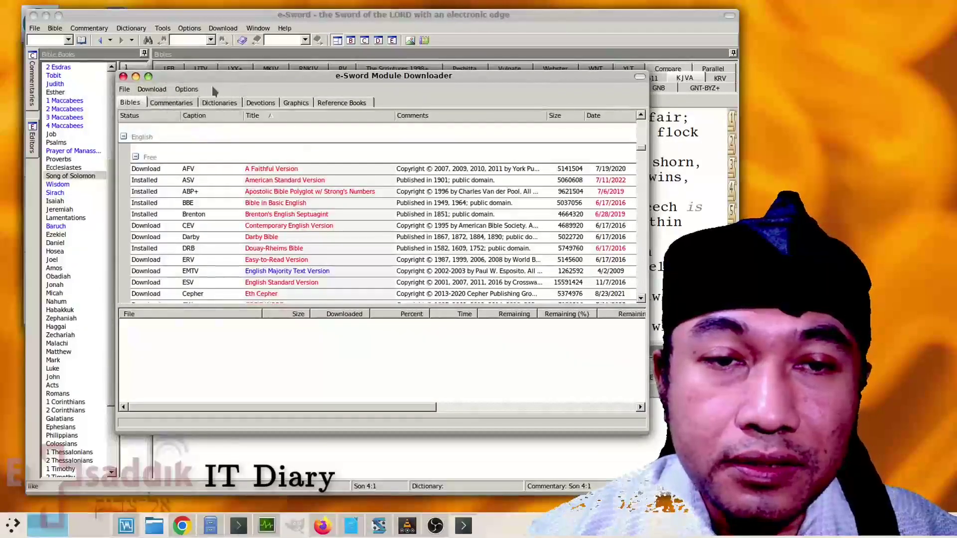
click(123, 77)
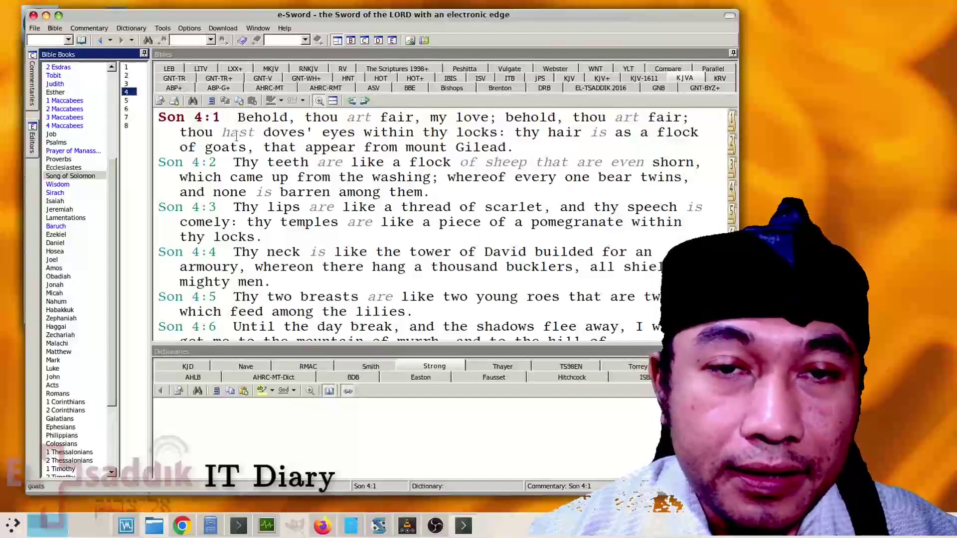
click(285, 28)
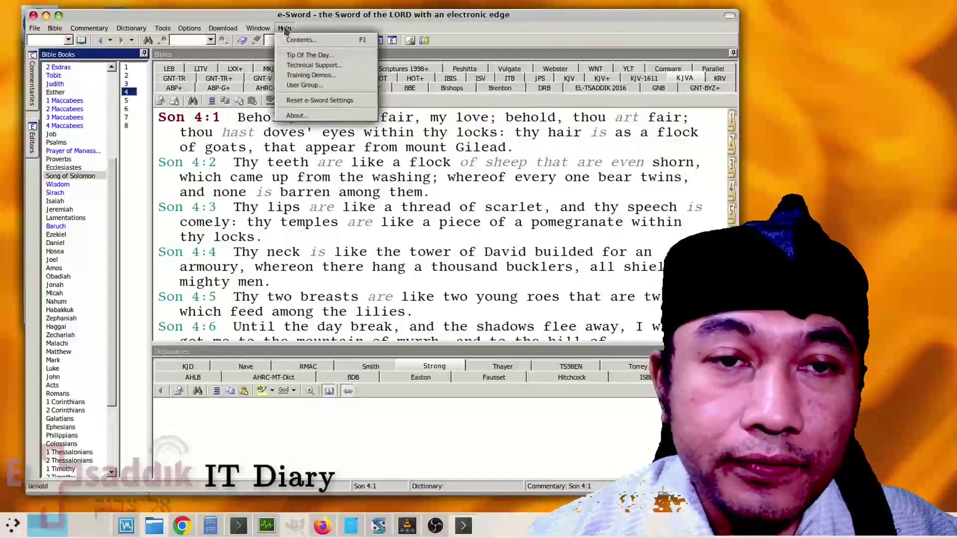
click(285, 28)
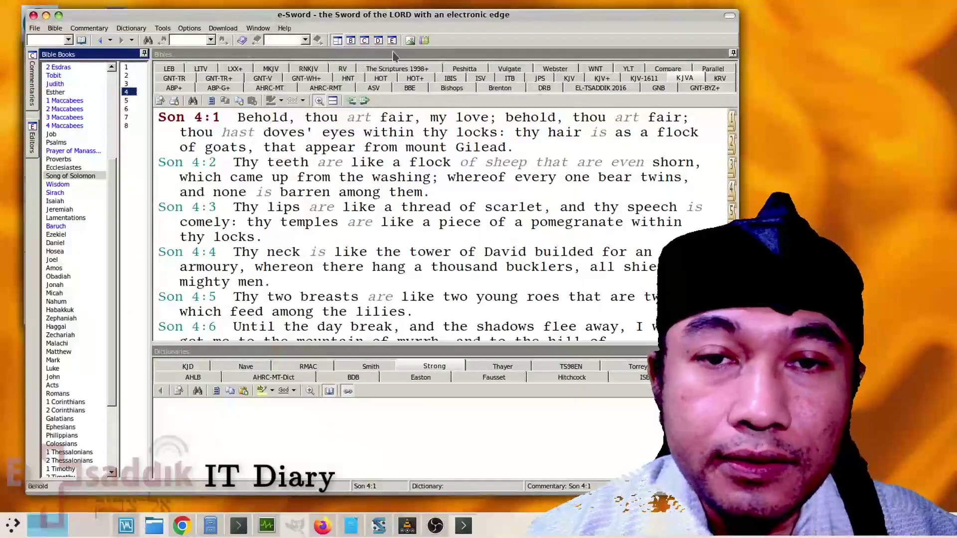
- Show Gill's commentary on Song of Solomon 4:1 and compare its book, chapter and verse comments
click(34, 97)
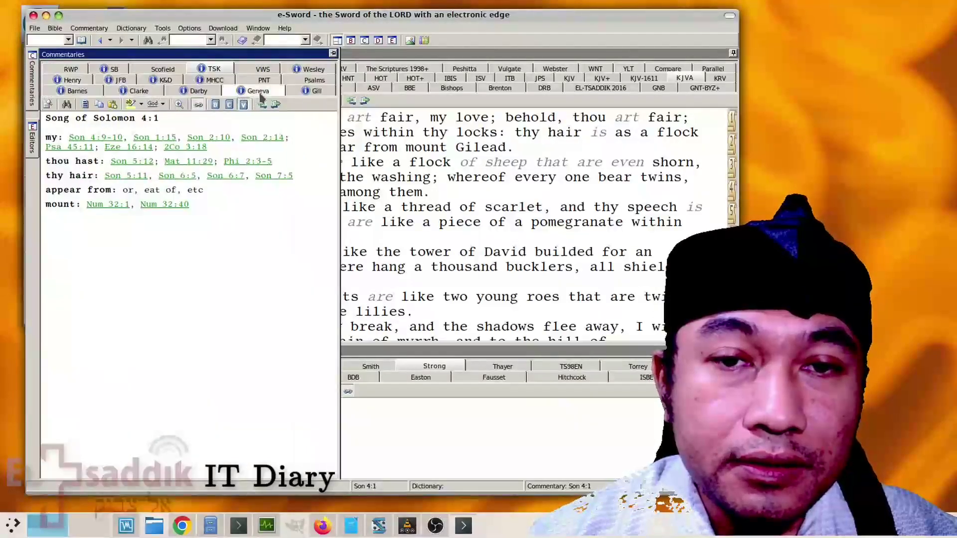
click(311, 91)
click(225, 213)
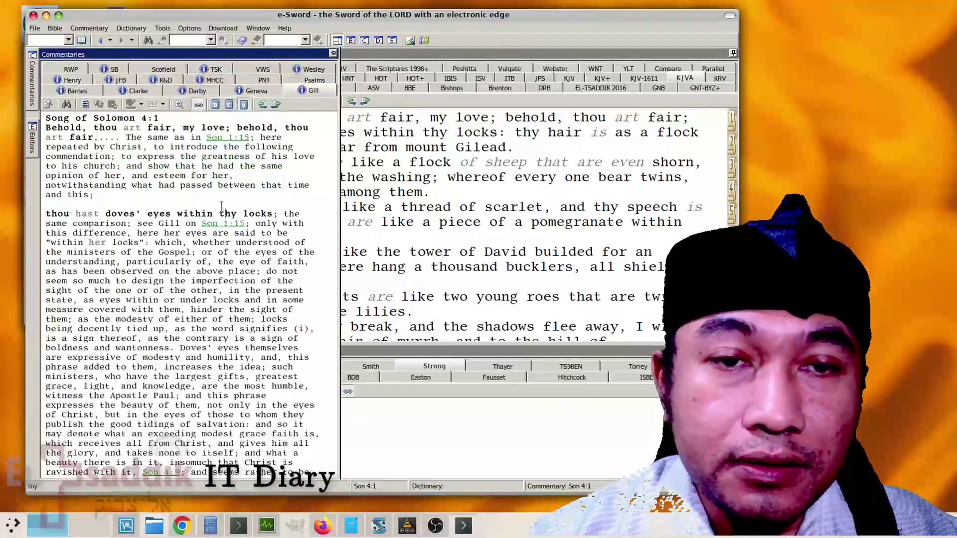
click(215, 104)
click(230, 104)
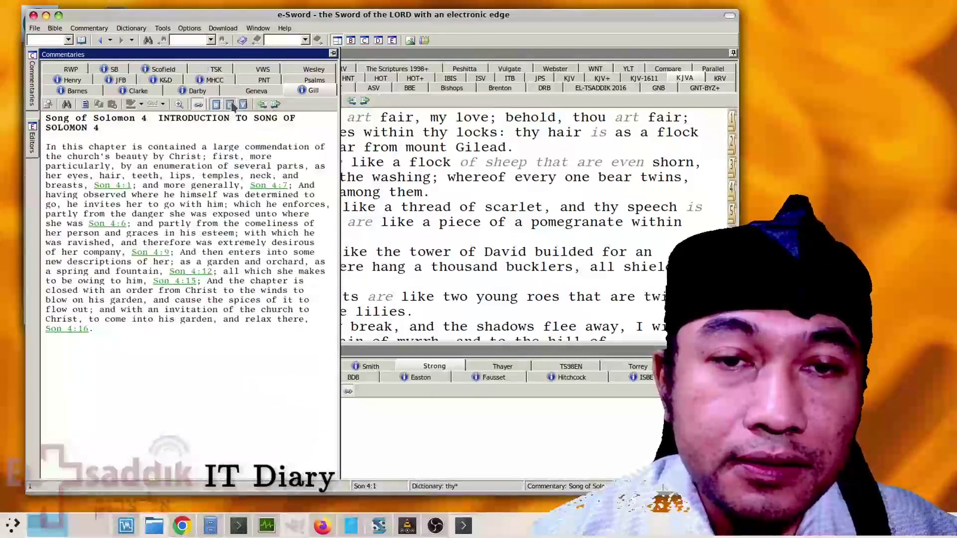
click(243, 104)
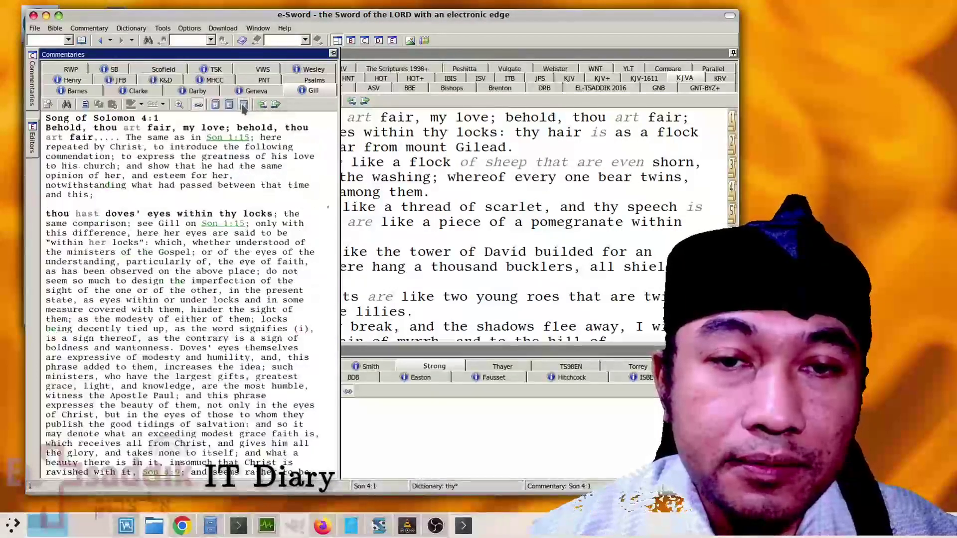
- Read through Gill's verse comments up to Song of Solomon 4:11 and return to the Bible text
click(276, 105)
click(276, 105)
click(276, 105)
click(276, 105)
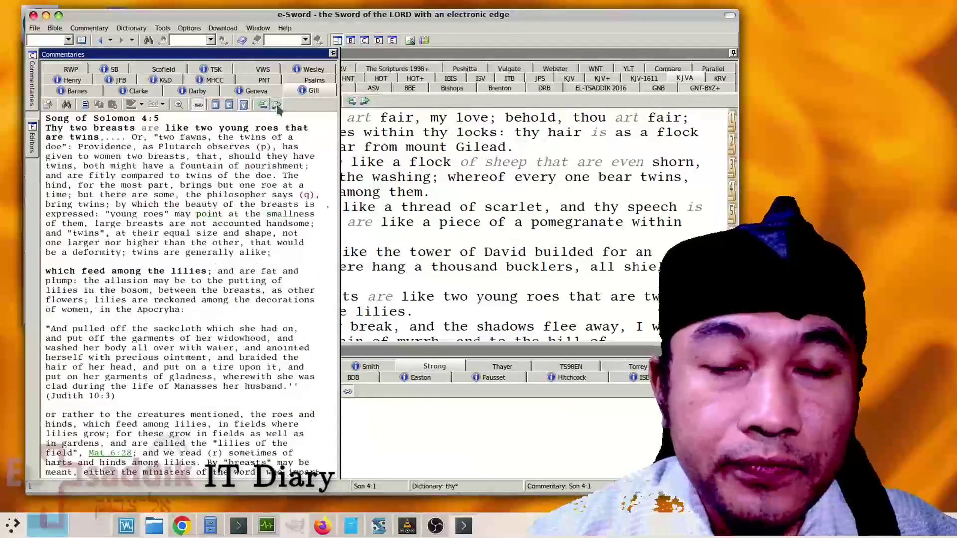
click(276, 105)
click(276, 105)
click(276, 105)
click(276, 105)
click(276, 104)
click(276, 104)
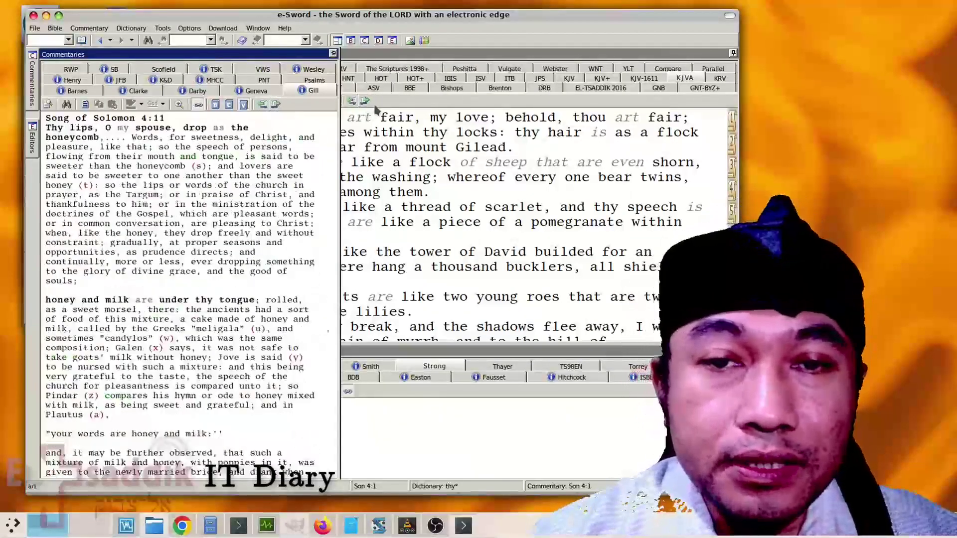
click(372, 113)
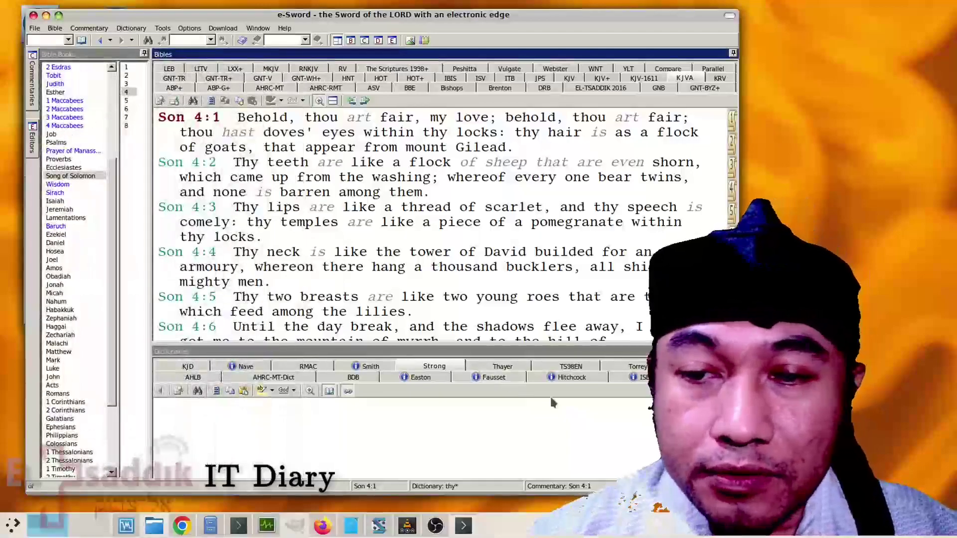
- Enlarge the Dictionaries pane beneath the Bible text and magnify the Strong dictionary's text
click(516, 351)
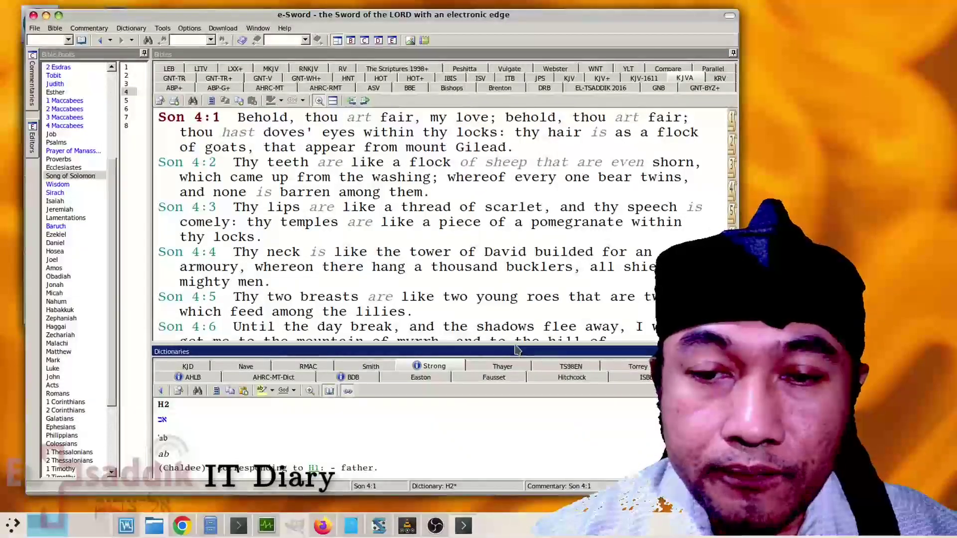
drag(515, 344, 515, 253)
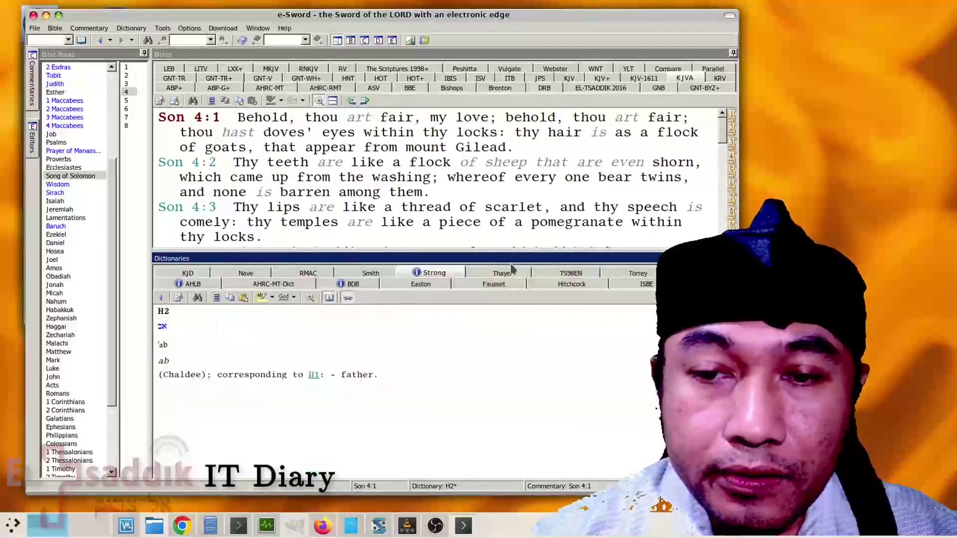
click(310, 297)
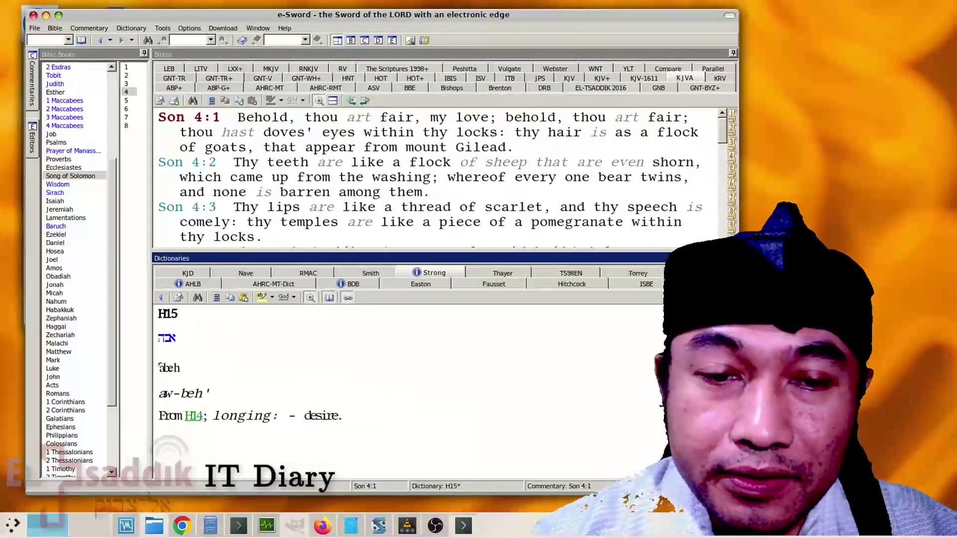
- Browse the Strong dictionary entries from H15 to H49 and restore the normal text size
key(Down)
key(Down)
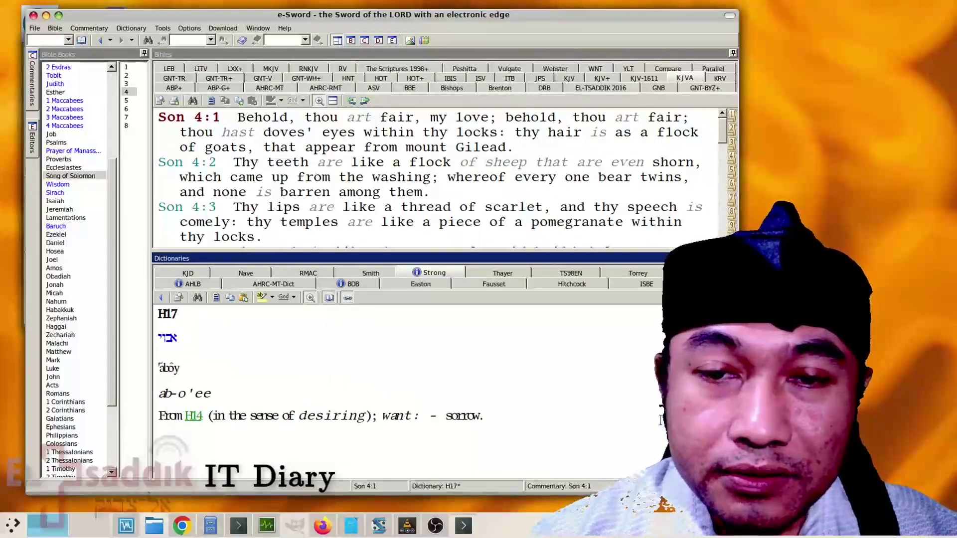
key(Down)
key(Down)
key(Down)
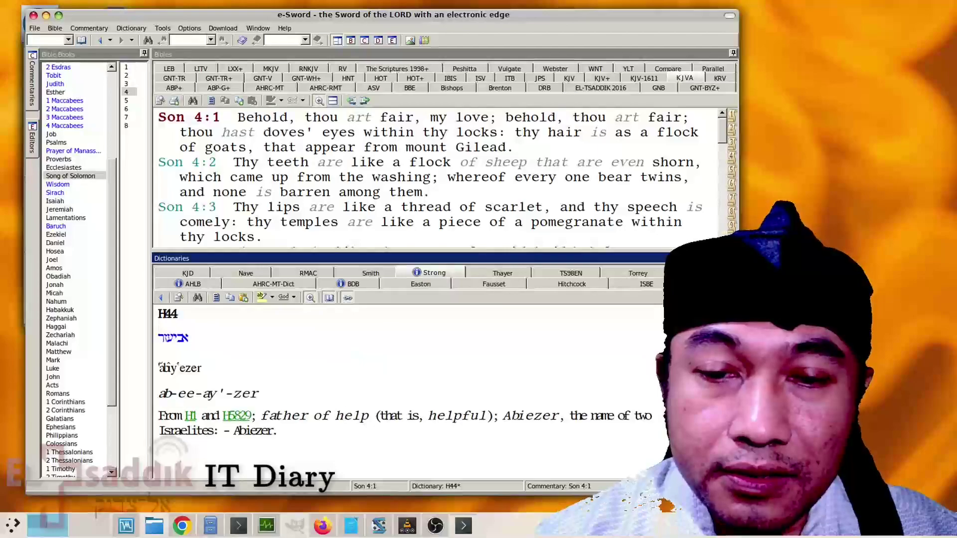
key(Down)
click(310, 298)
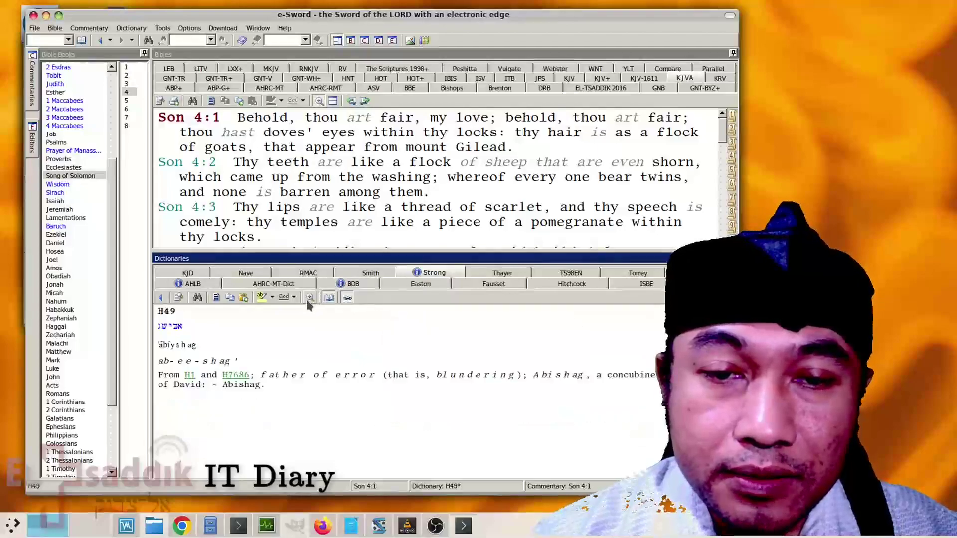
- Browse the Strong dictionary entries onward past H101 and go back to H90
key(Down)
key(Down)
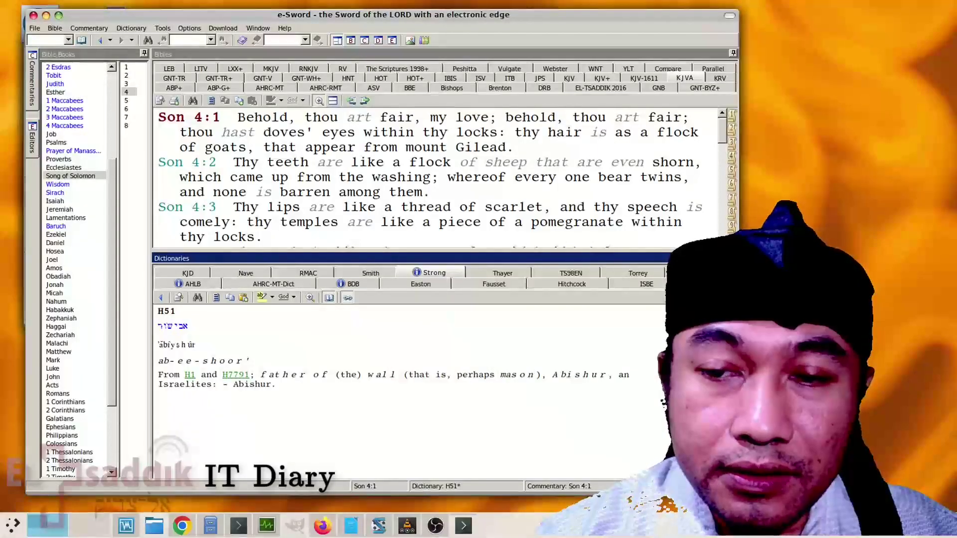
key(Down)
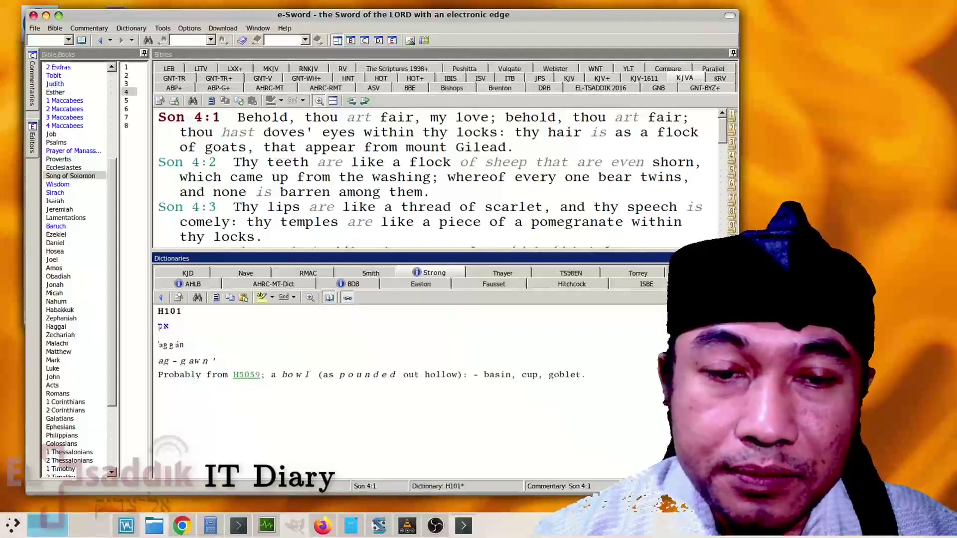
key(Down)
key(Up)
key(Up)
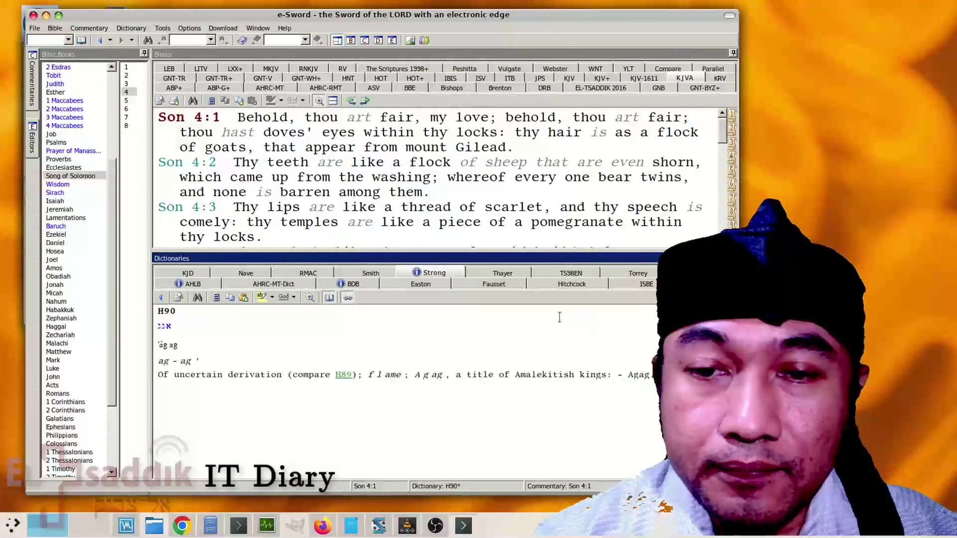
- Check entry H90 in the BDB dictionary and examine the AHLB dictionary, including entry H889
click(358, 280)
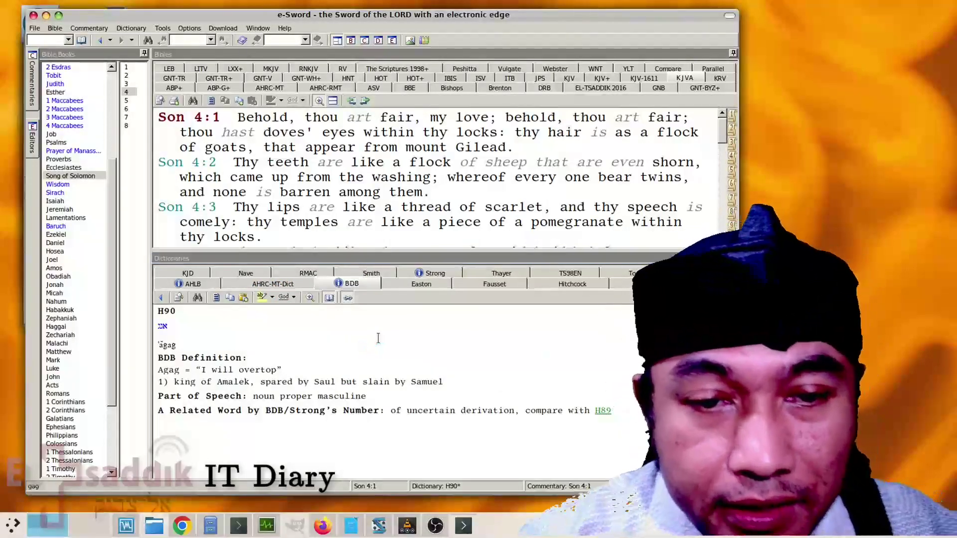
click(192, 284)
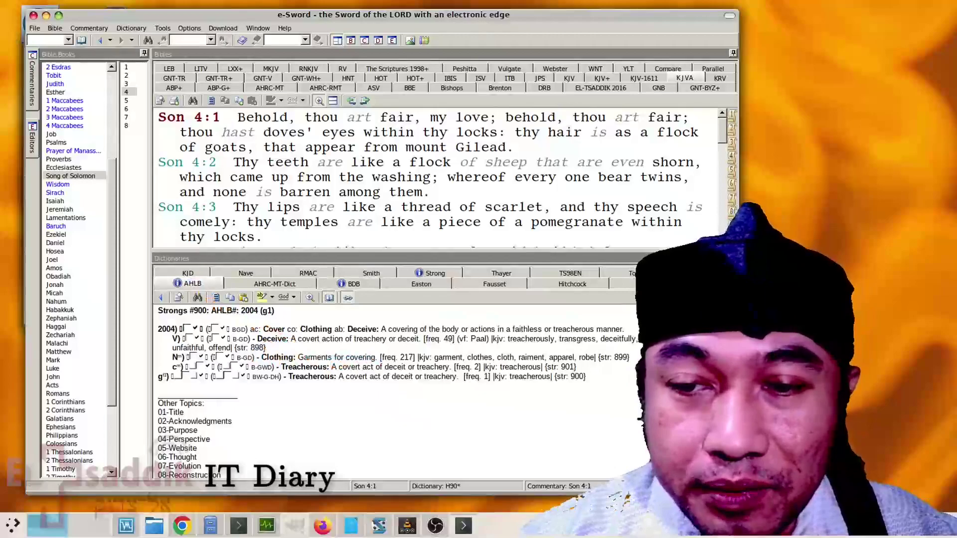
scroll(388, 391, down, 10)
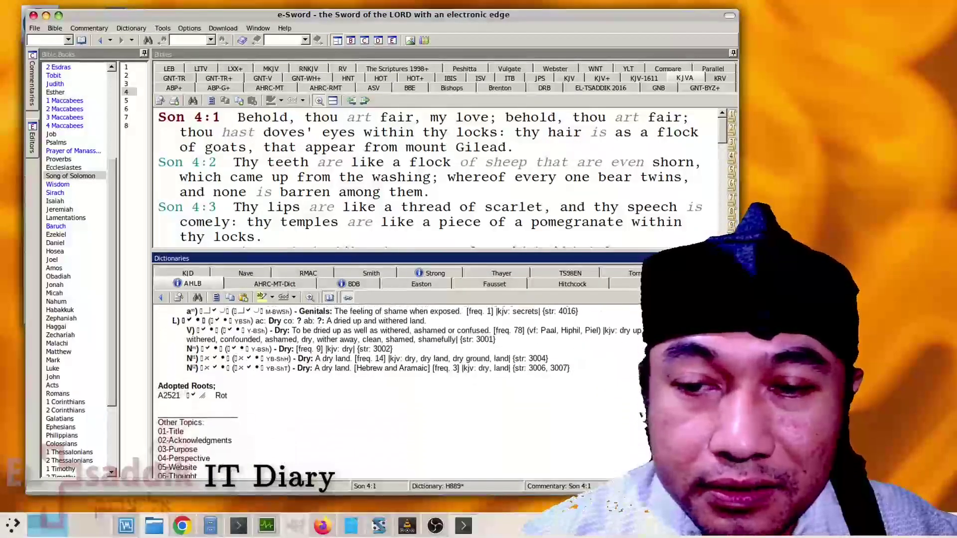
scroll(389, 391, up, 10)
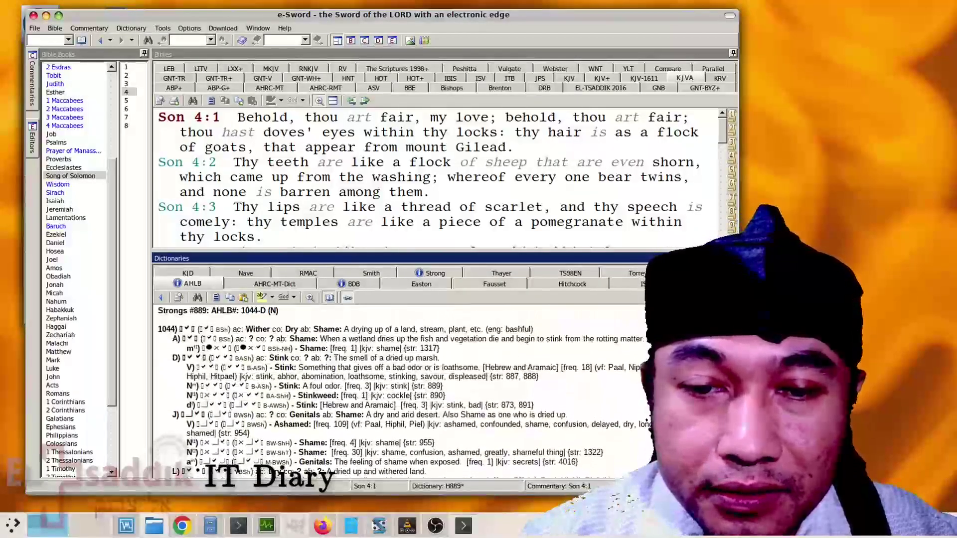
- Minimize e-Sword and open a new terminal tab in the E-Sword downloads folder
click(45, 15)
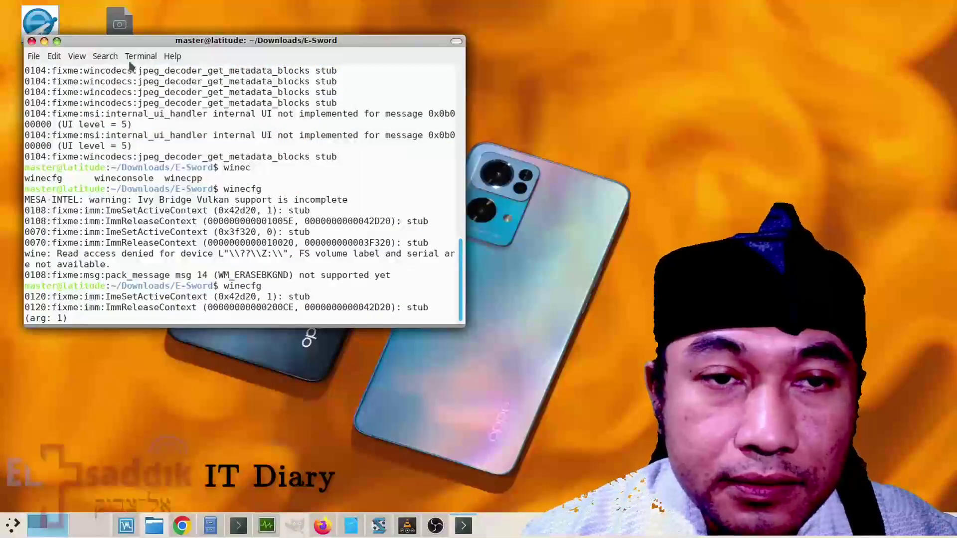
click(33, 57)
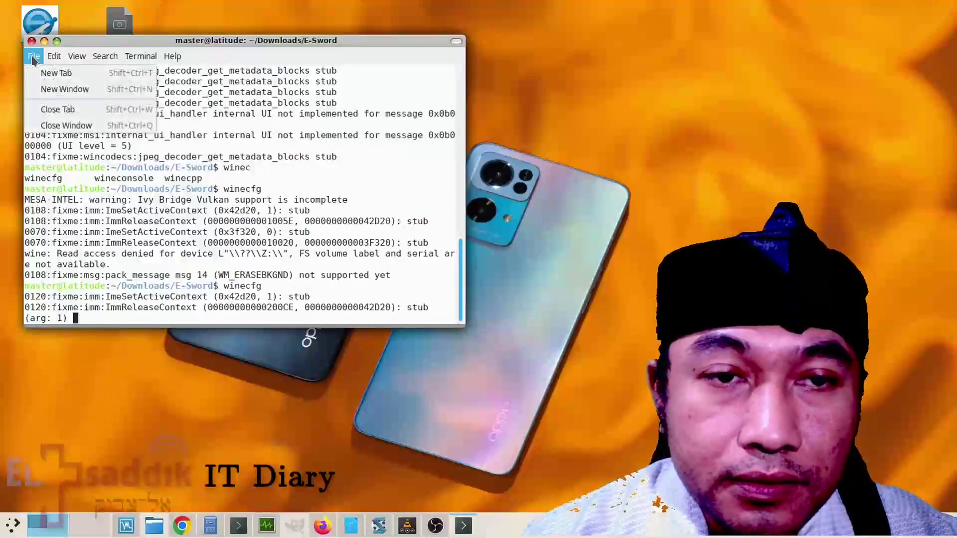
click(62, 73)
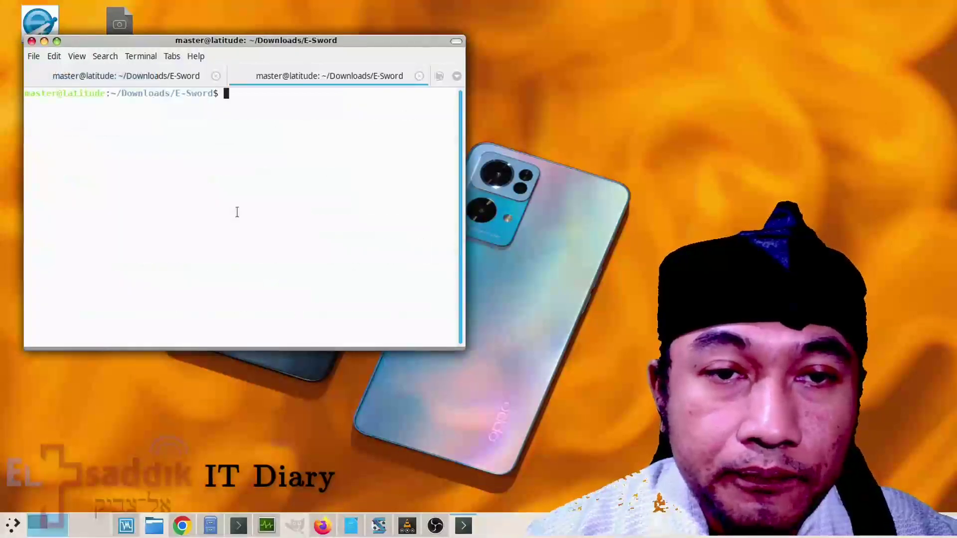
- Change to the neighbouring "The Word" downloads directory and list its files
text(cd ../)
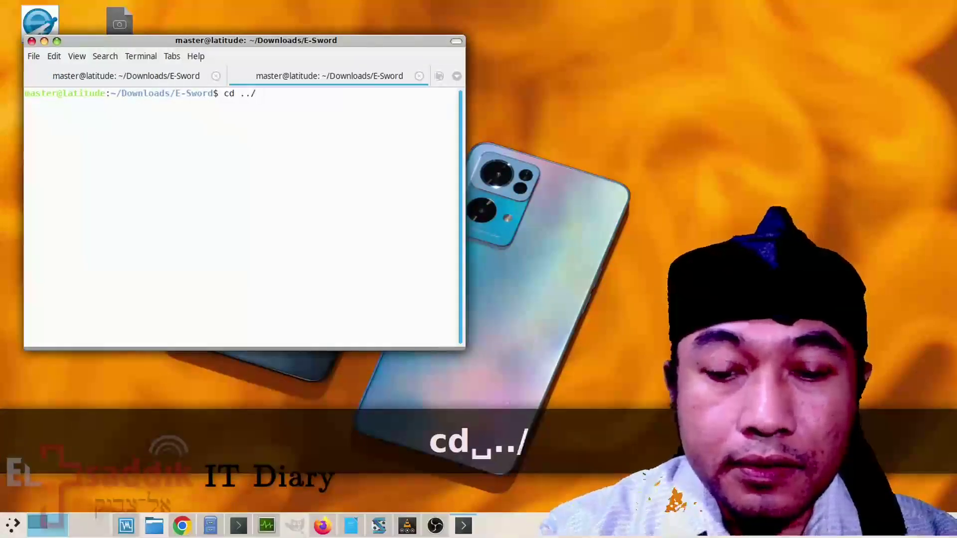
text(Th)
key(Tab)
key(Return)
text(ls)
key(Return)
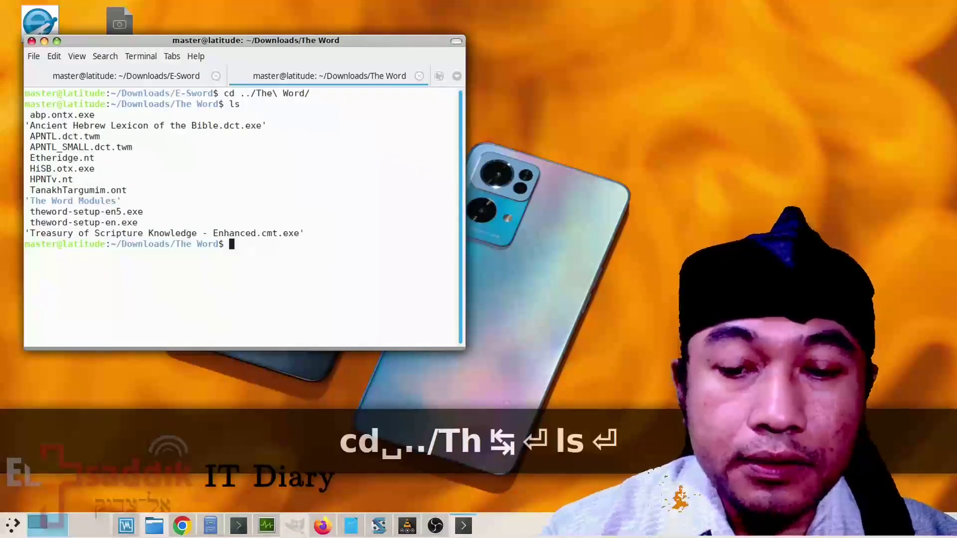
- Run theword-setup-en.exe with Wine, proceed past the installer's welcome page and accept the theWord license agreement
text(woin)
key(BackSpace)
key(BackSpace)
key(BackSpace)
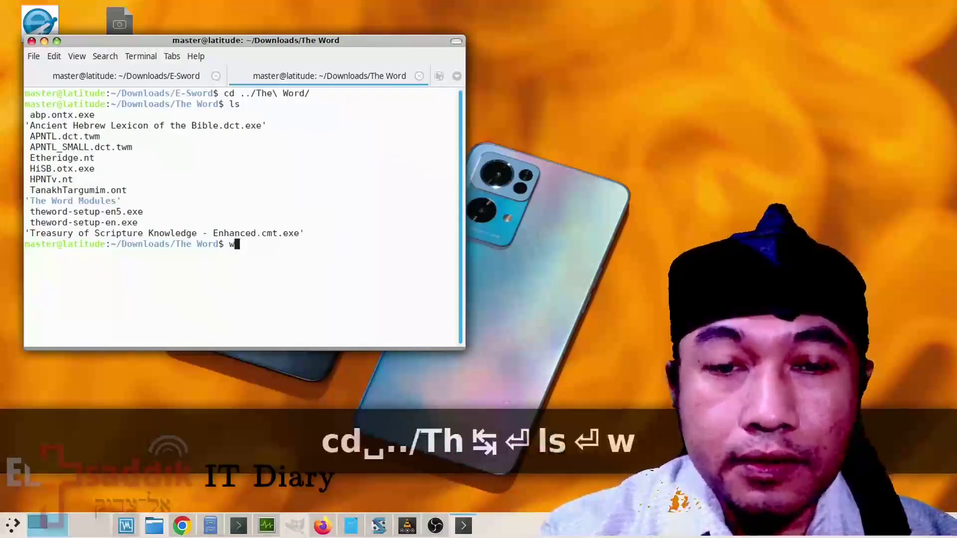
text(ine )
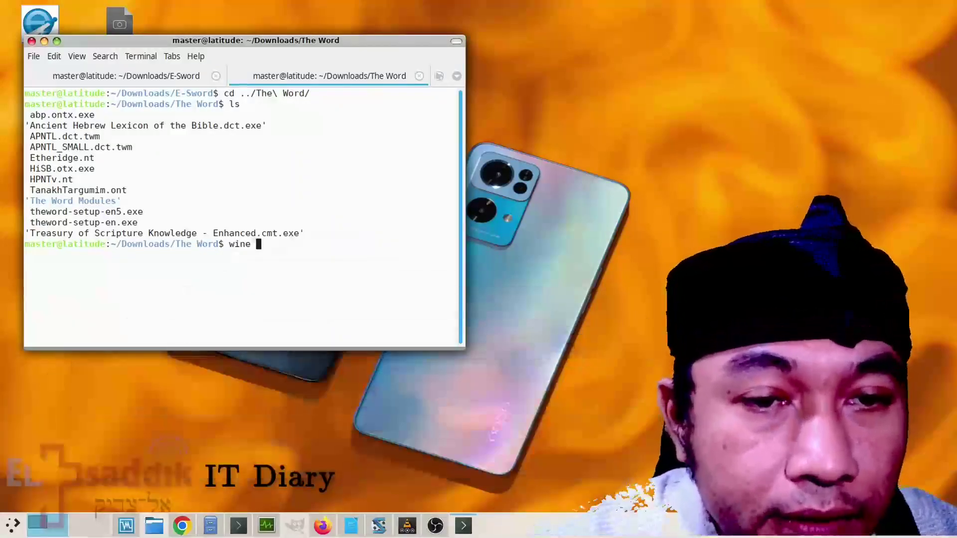
text(the)
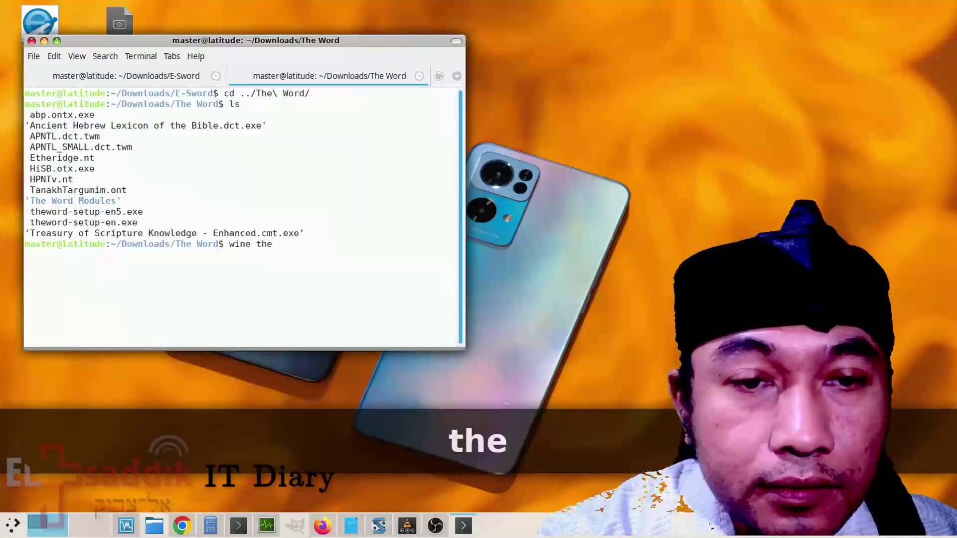
key(Tab)
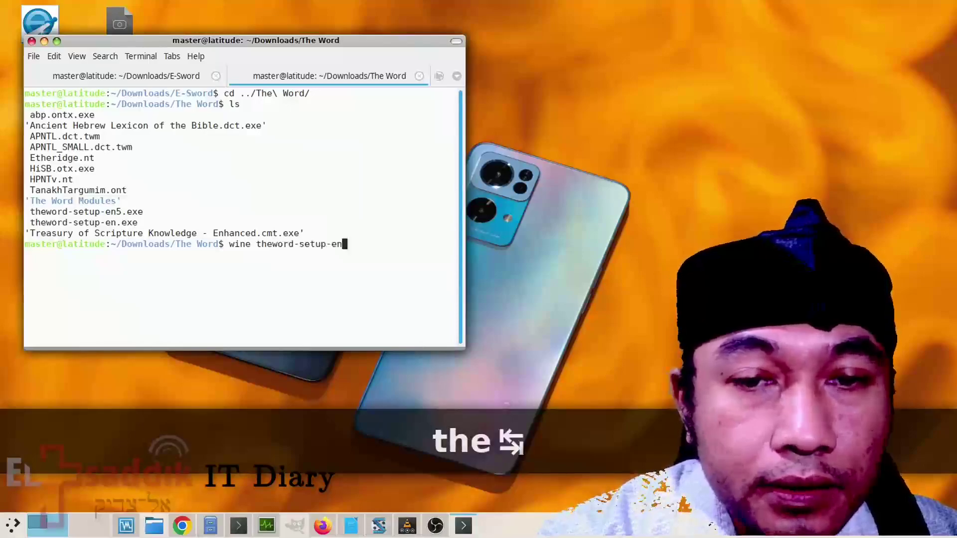
text(.exe)
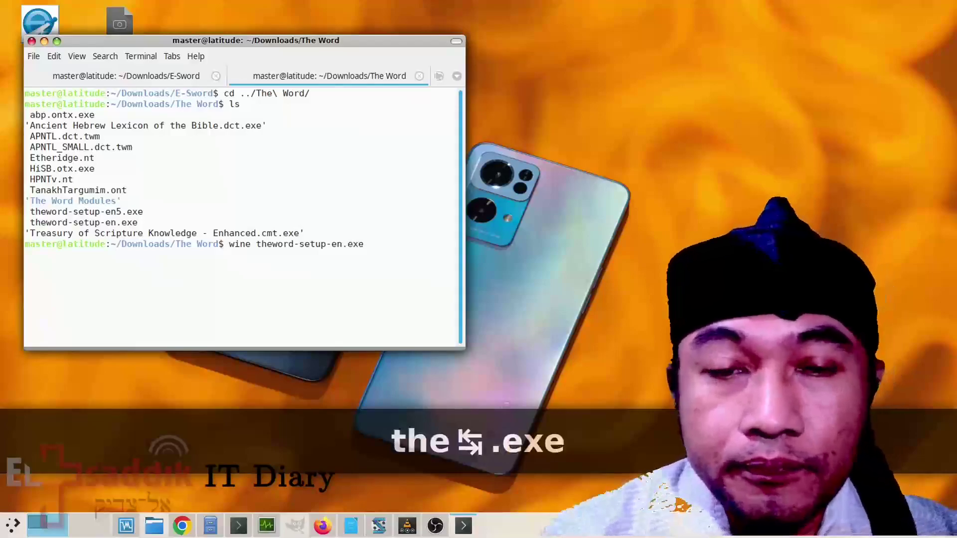
key(Return)
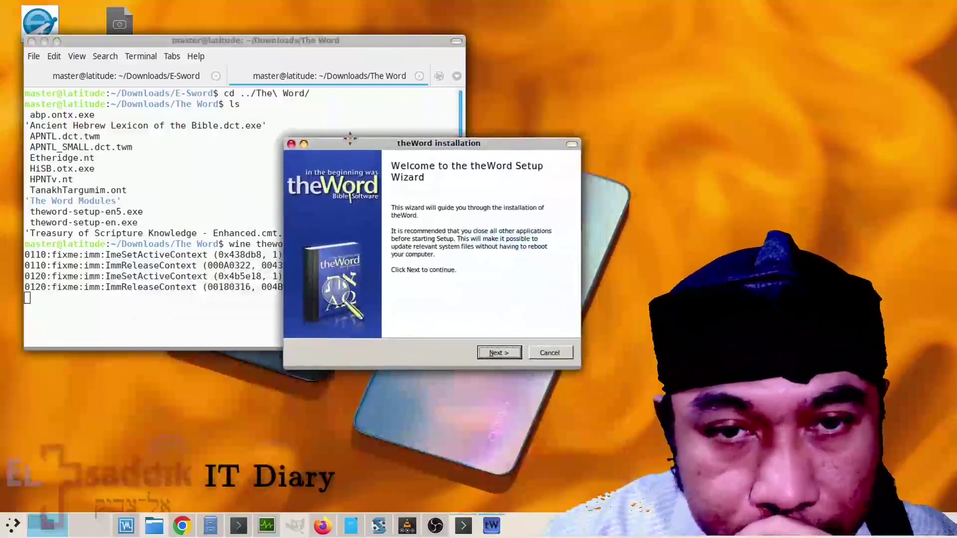
click(305, 317)
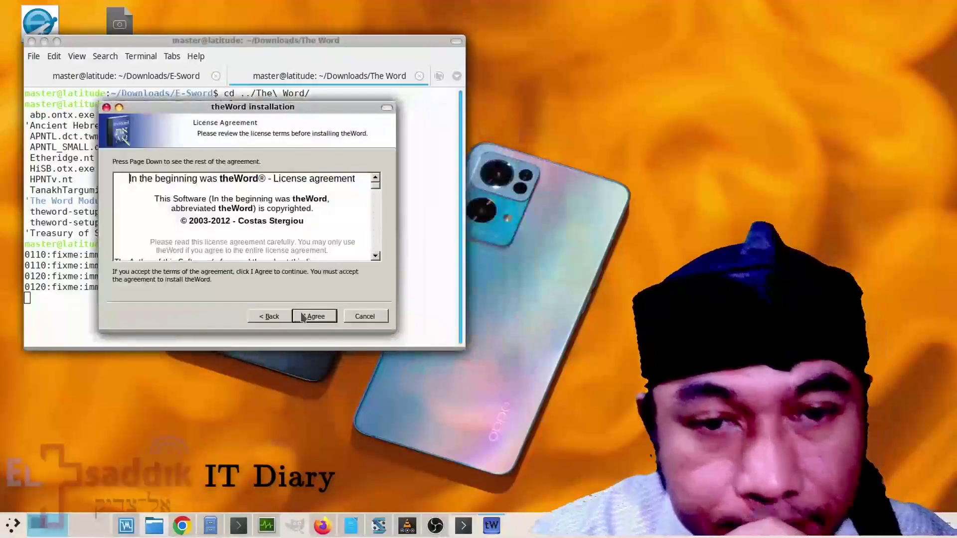
click(304, 316)
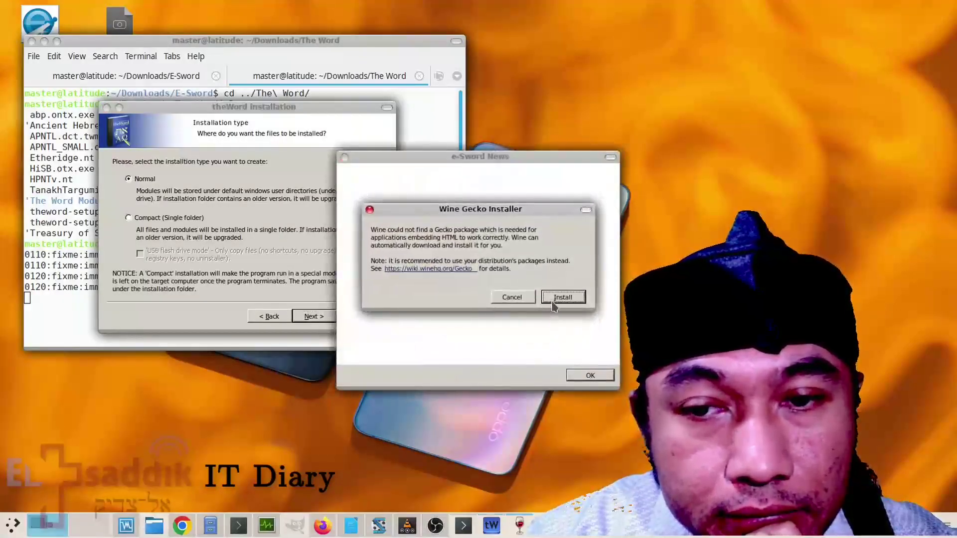
- Install the Gecko package that Wine requests, and dismiss the e-Sword News window
click(558, 299)
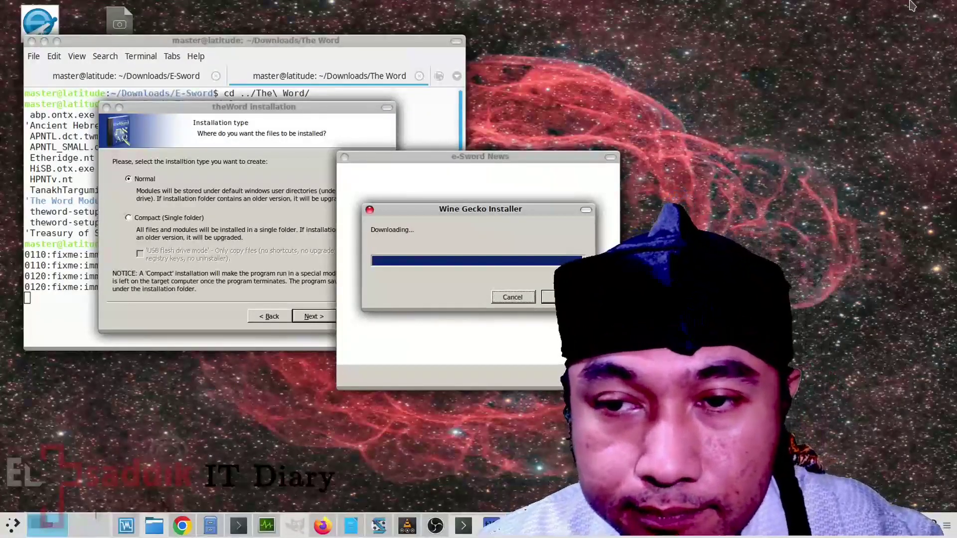
drag(536, 160, 772, 67)
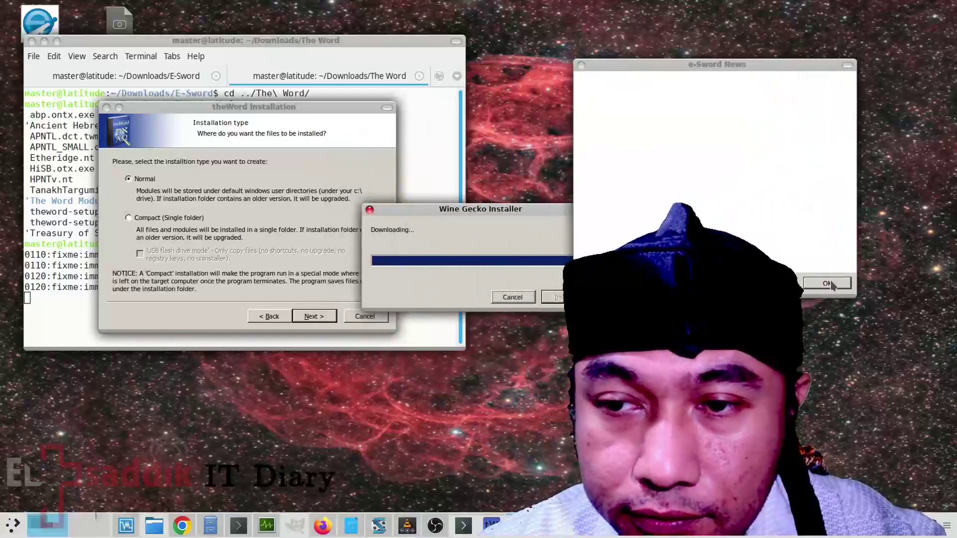
click(548, 212)
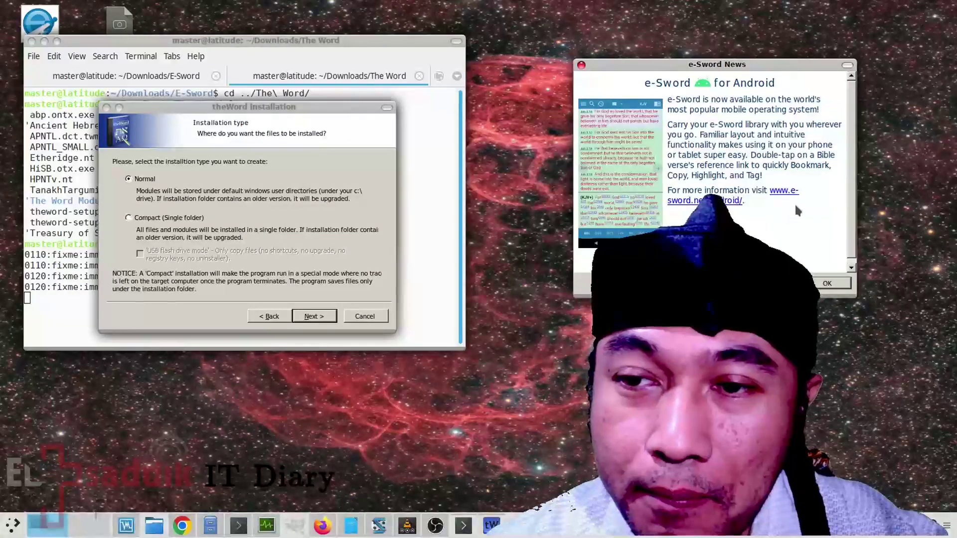
scroll(853, 164, down, 1)
scroll(850, 164, up, 1)
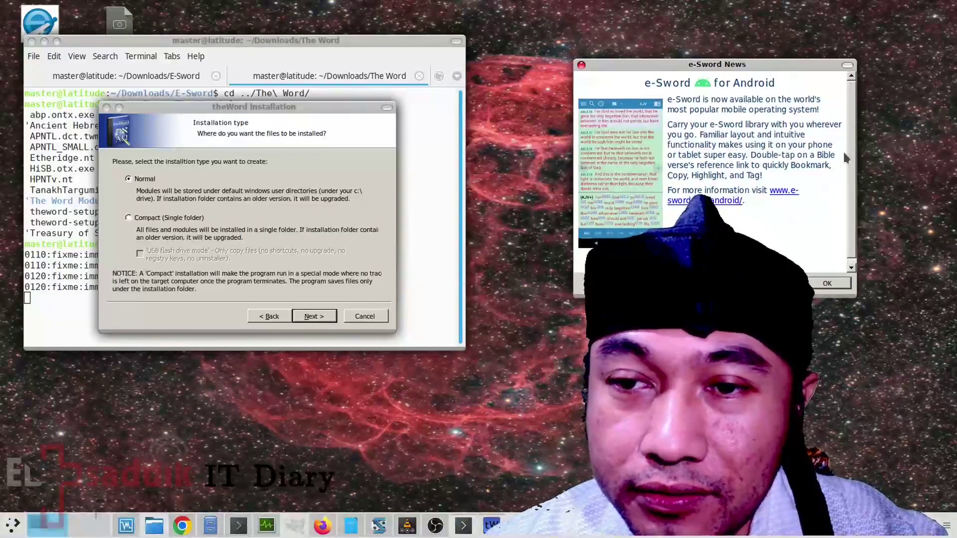
click(814, 285)
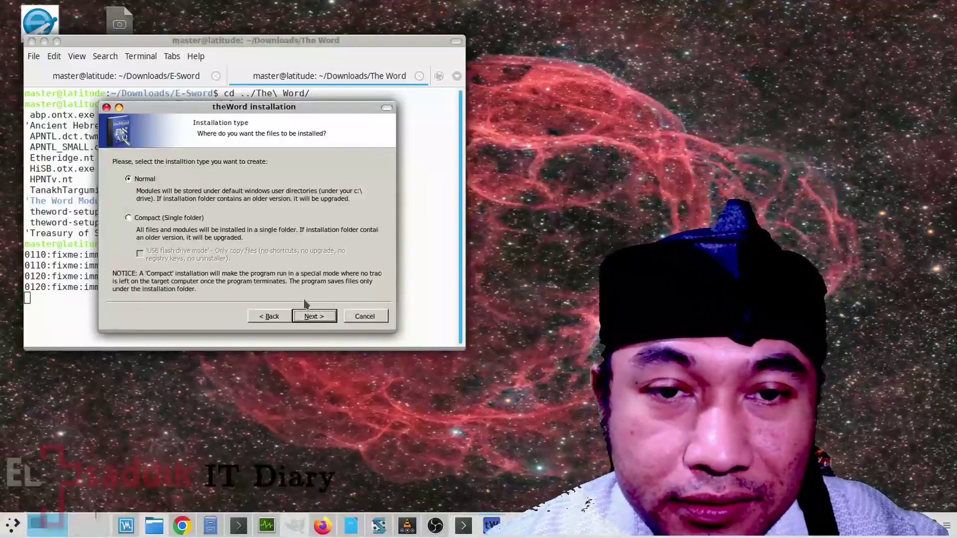
- Install theWord as the Normal type with all add-on resources, and finish setup with Run theWord enabled
click(312, 316)
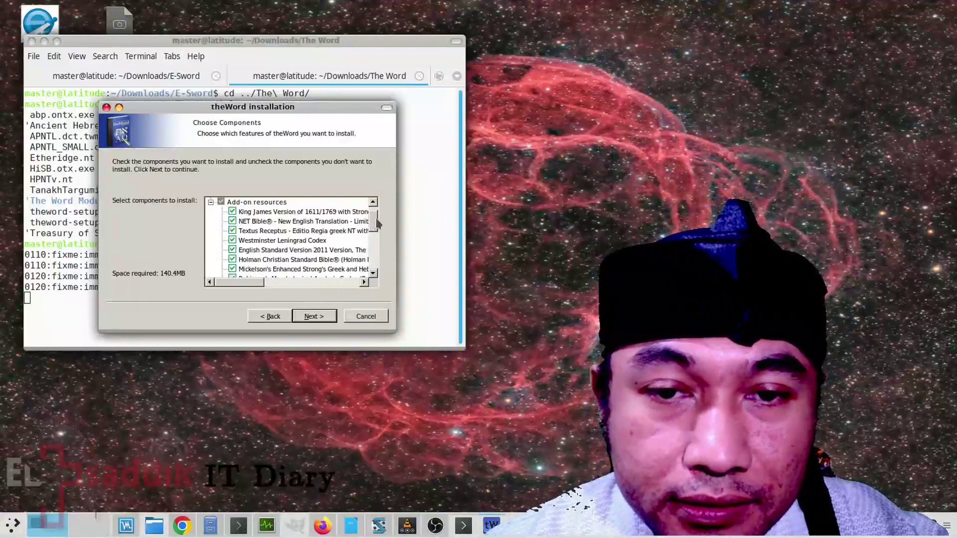
drag(377, 225, 385, 282)
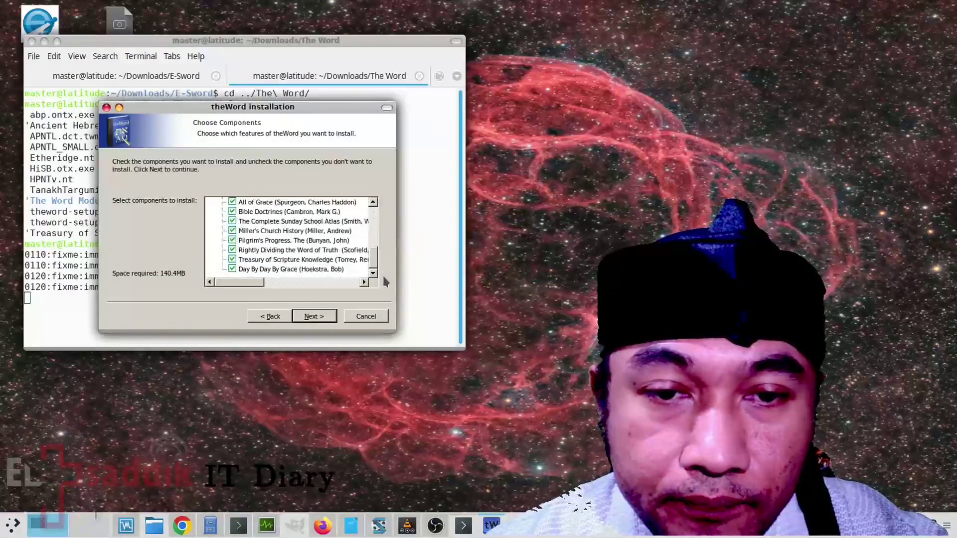
click(321, 318)
click(320, 316)
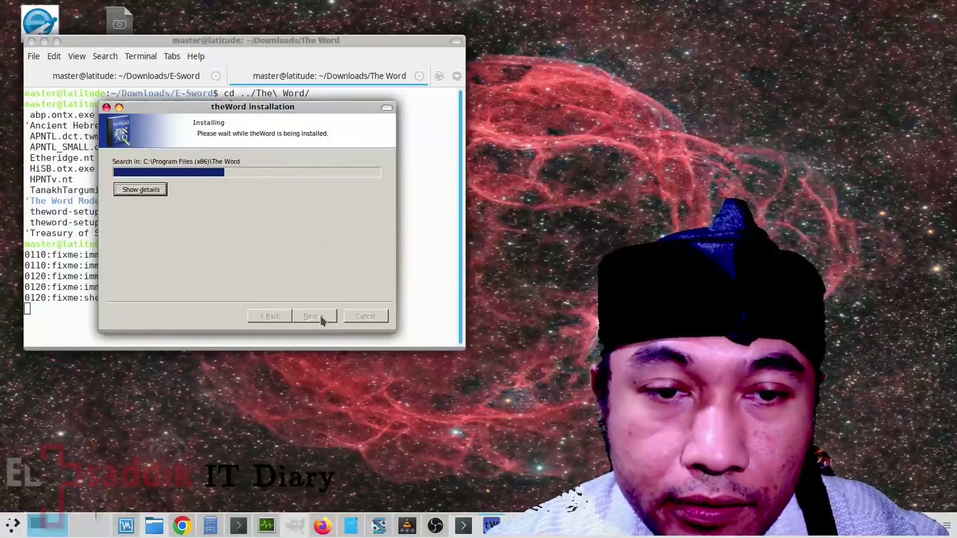
click(141, 190)
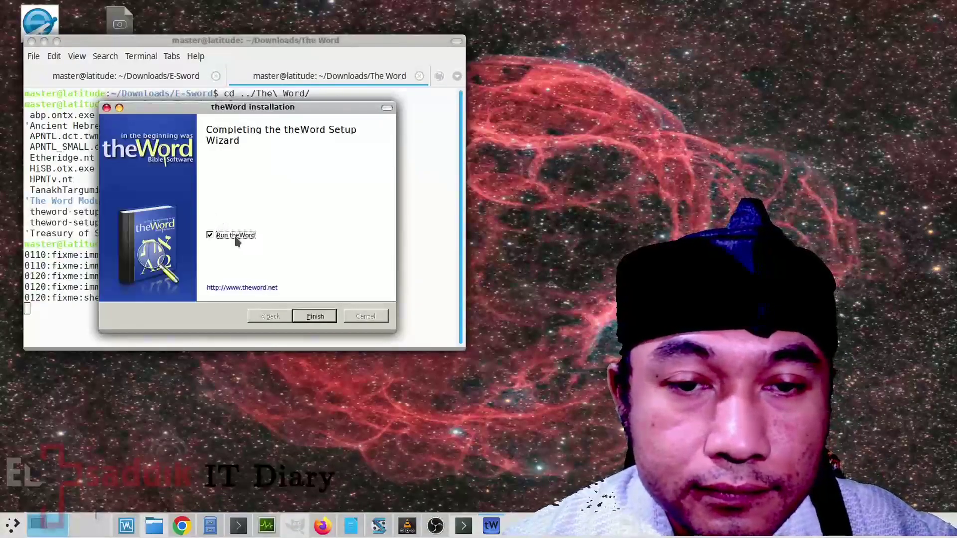
click(315, 317)
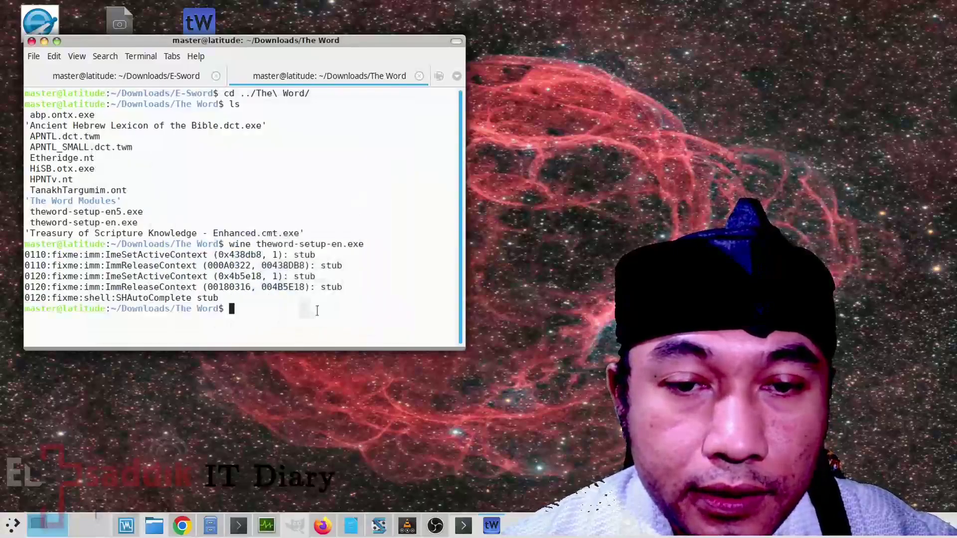
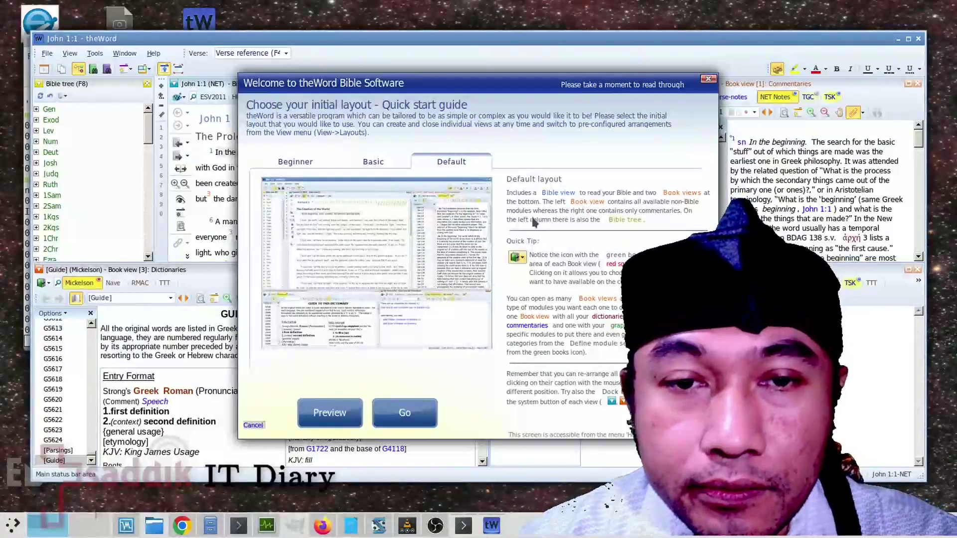
- Compare the Beginner and Basic layouts, apply the Default layout, and move the theWord window higher on the desktop
click(314, 163)
click(369, 161)
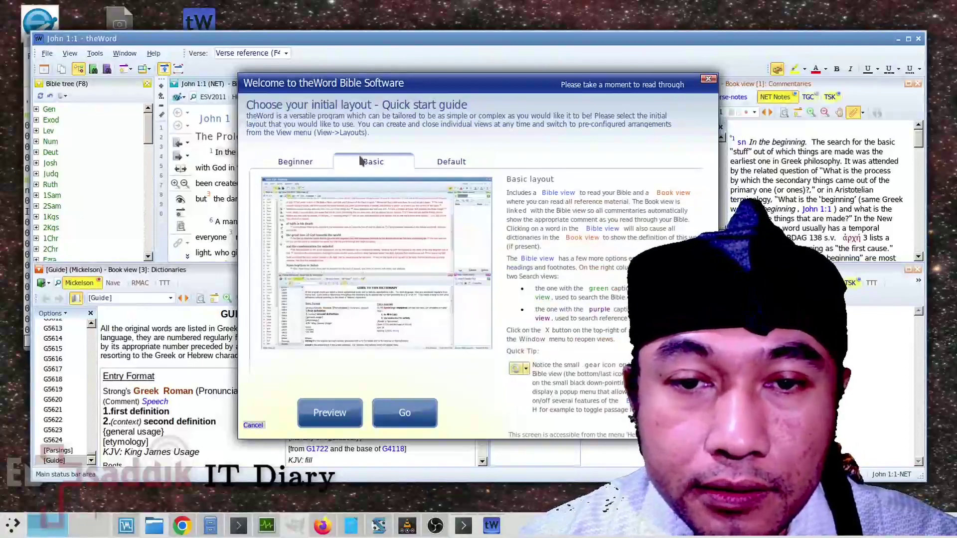
click(437, 163)
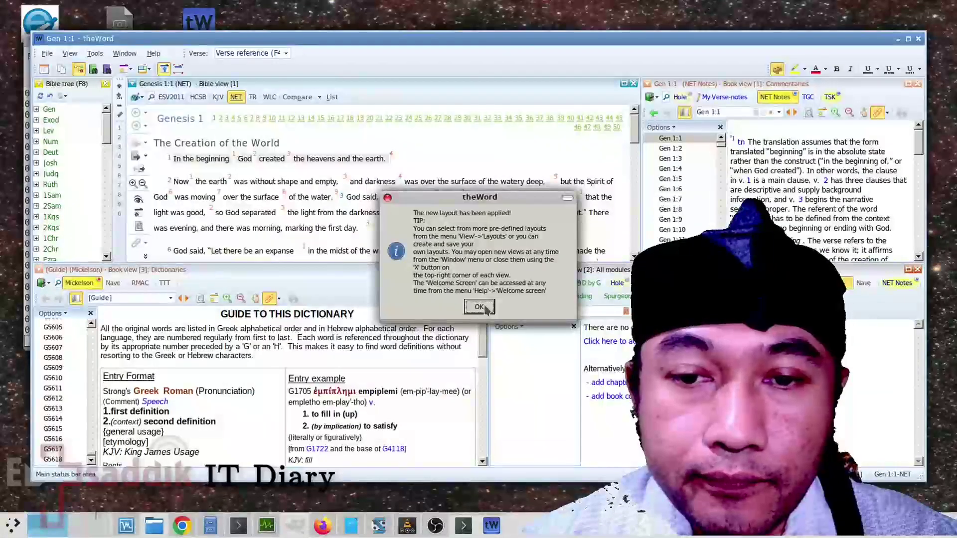
click(478, 307)
drag(547, 48, 528, 26)
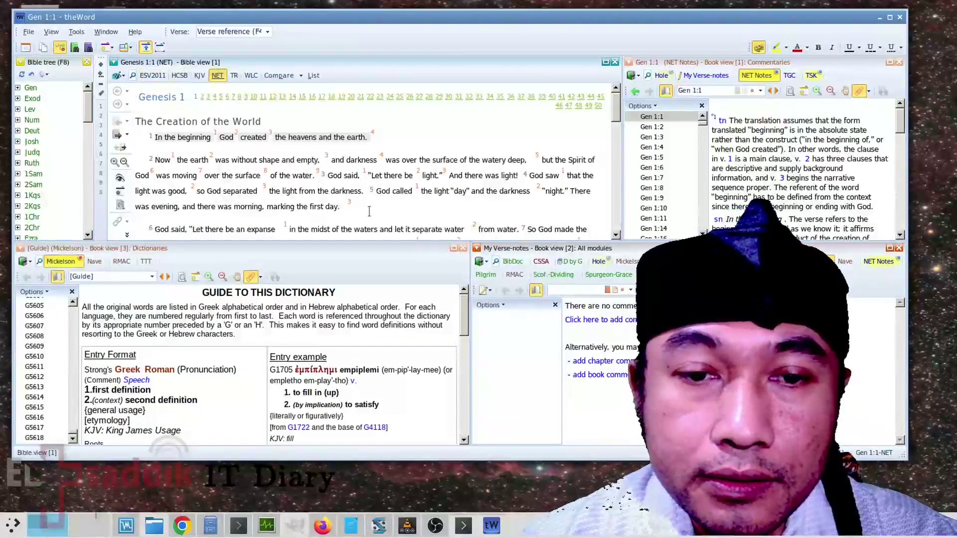
- Look through the RMAC and Nave modules in the Dictionaries view and return to the Mickelson dictionary
drag(375, 344, 357, 336)
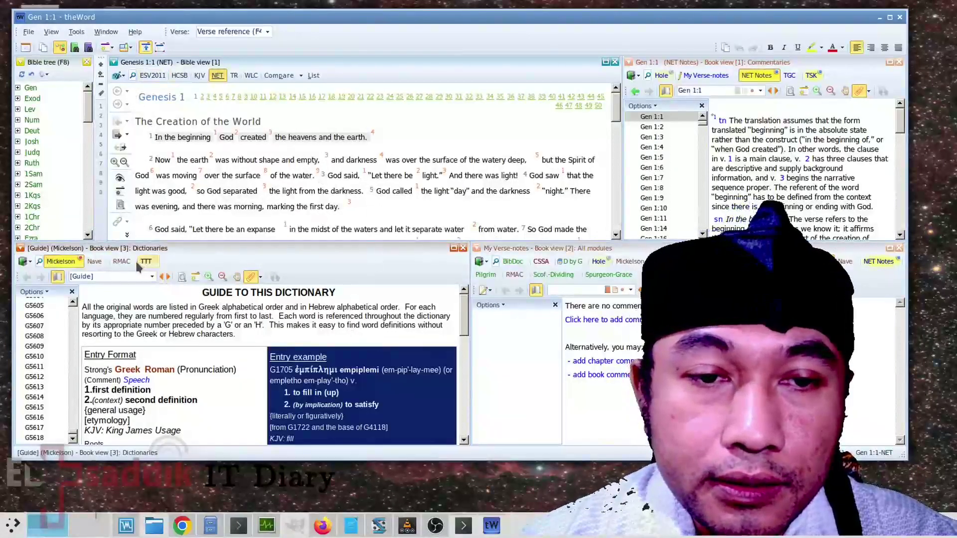
click(121, 261)
click(94, 261)
click(61, 261)
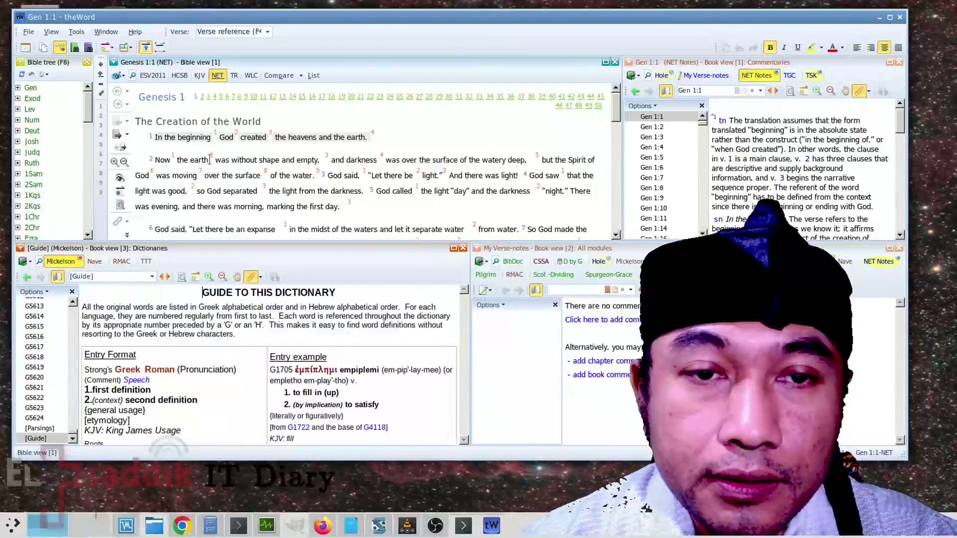
- View Genesis 1 in the HCSB, KJV, NET and TR modules and switch the Bible view to WLC
click(179, 75)
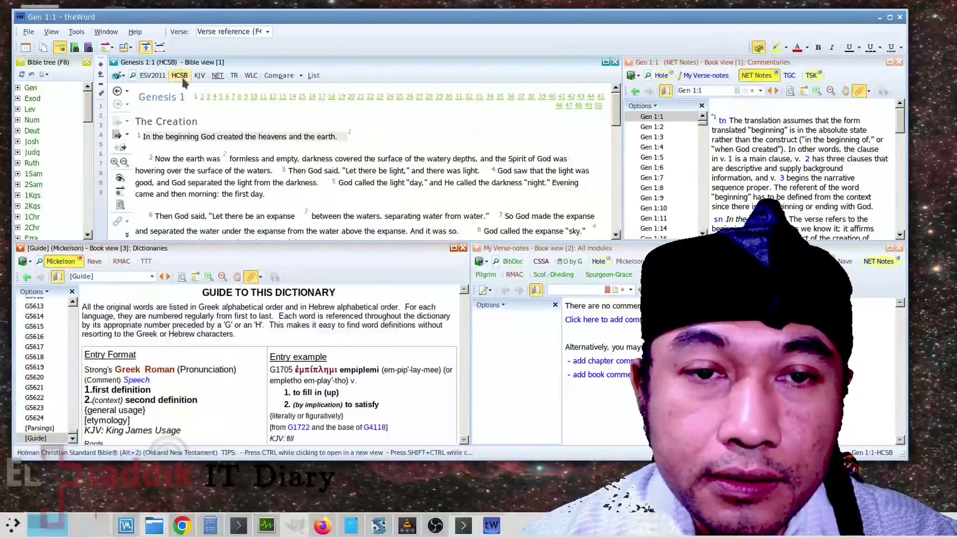
click(199, 76)
click(218, 75)
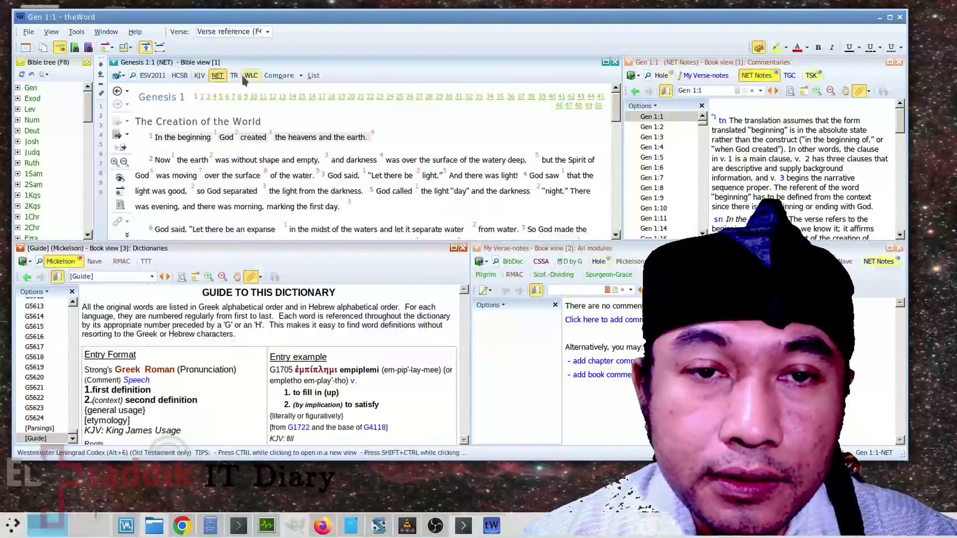
click(234, 76)
click(251, 75)
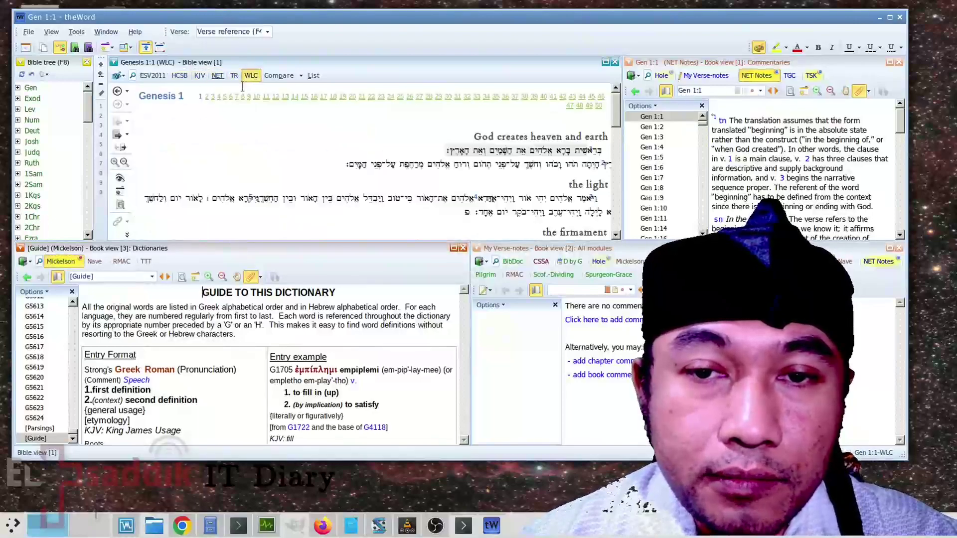
- Enlarge the Hebrew text of Genesis 1 in the Bible view by five zoom levels
click(115, 163)
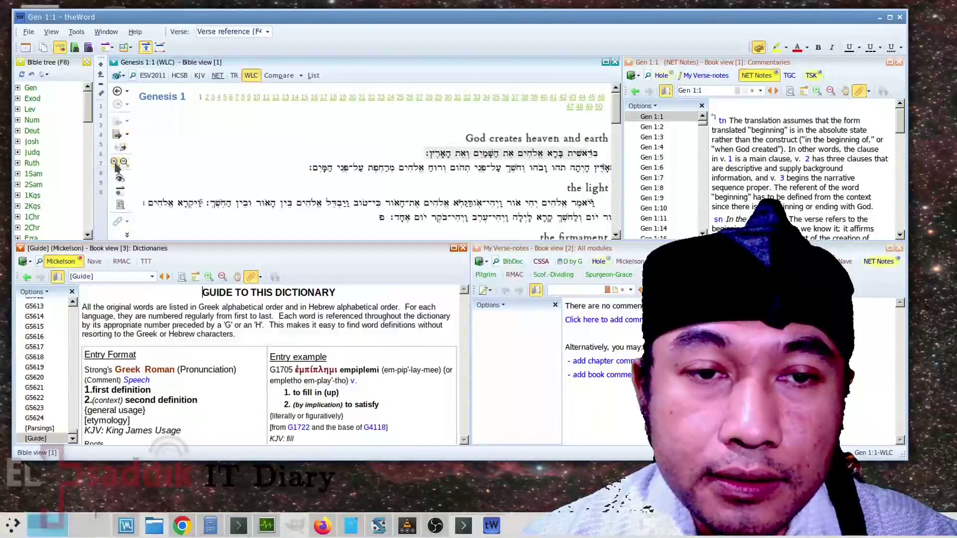
click(114, 162)
click(115, 162)
click(115, 163)
click(115, 162)
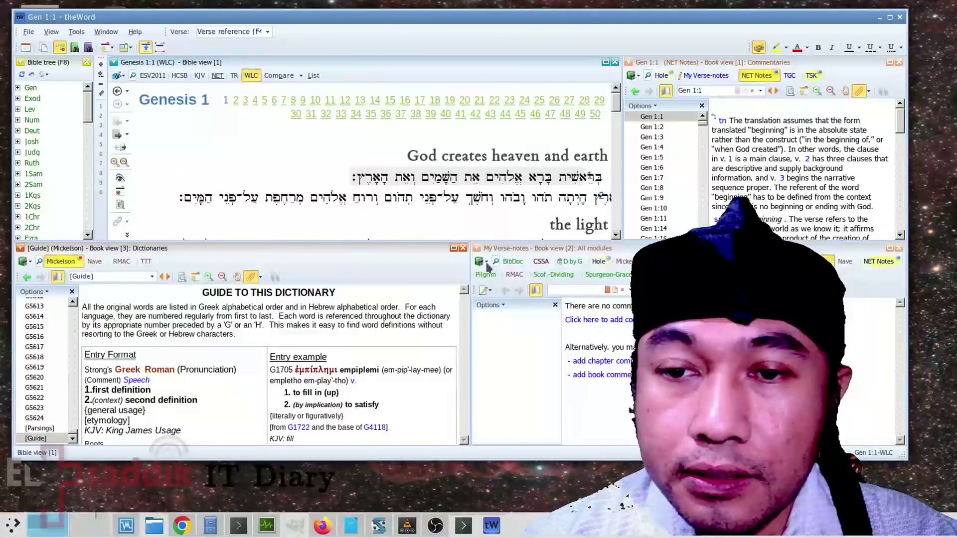
- Close the My Verse-notes book view and the Commentaries book view
click(852, 255)
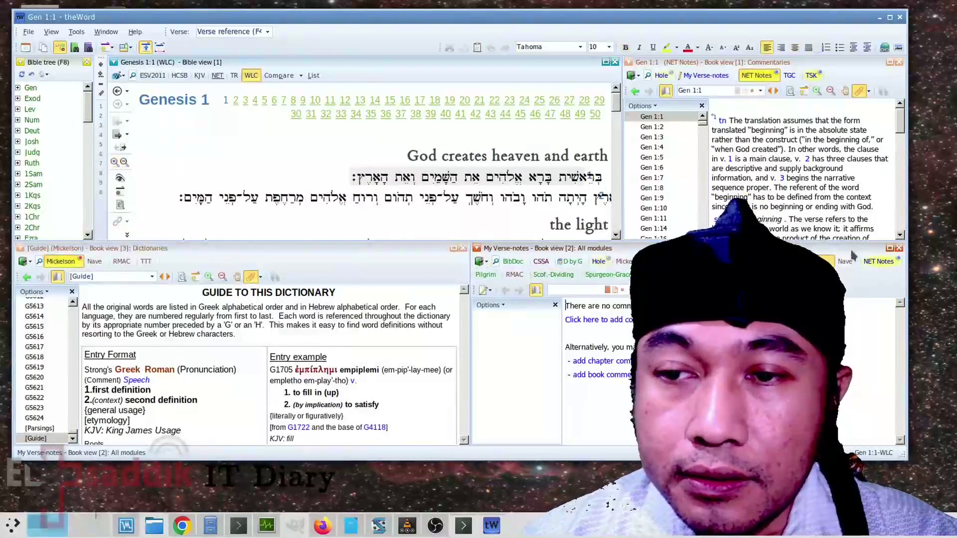
click(899, 248)
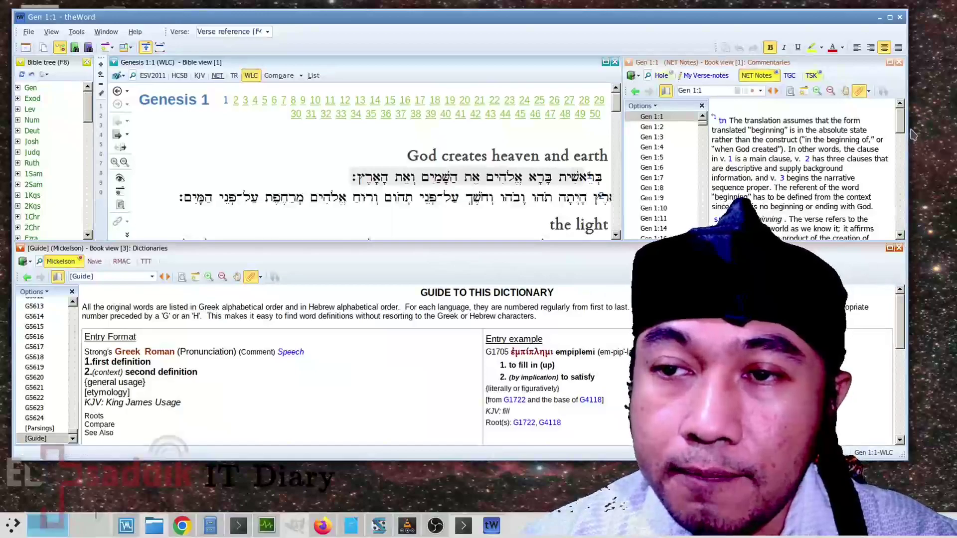
click(898, 63)
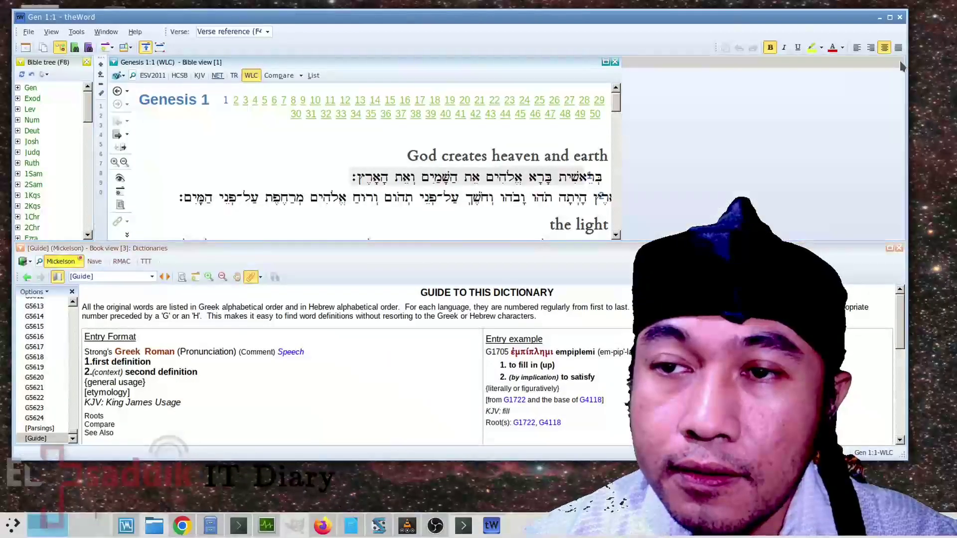
- Make the Bible view taller than the Dictionaries view, and resize the theWord window to be narrower and taller
drag(299, 241, 299, 336)
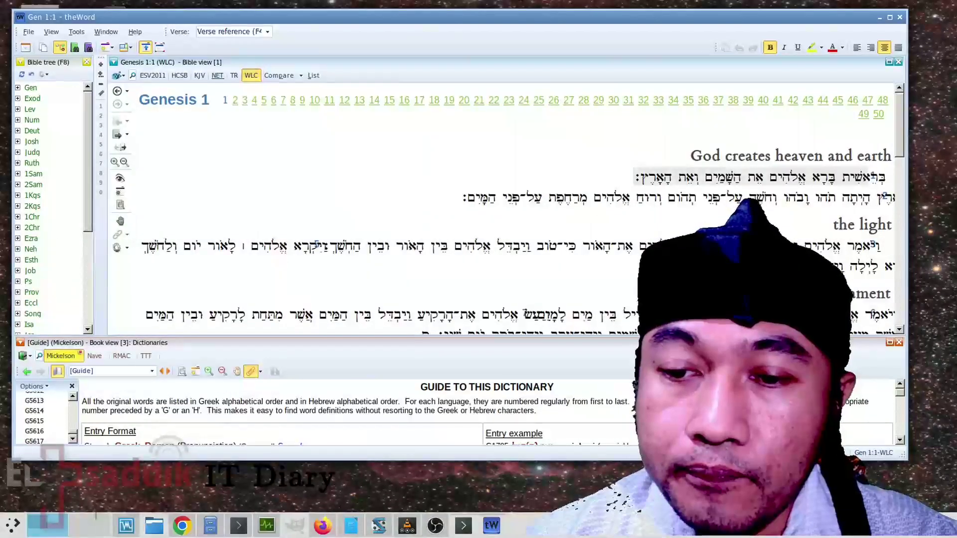
click(889, 18)
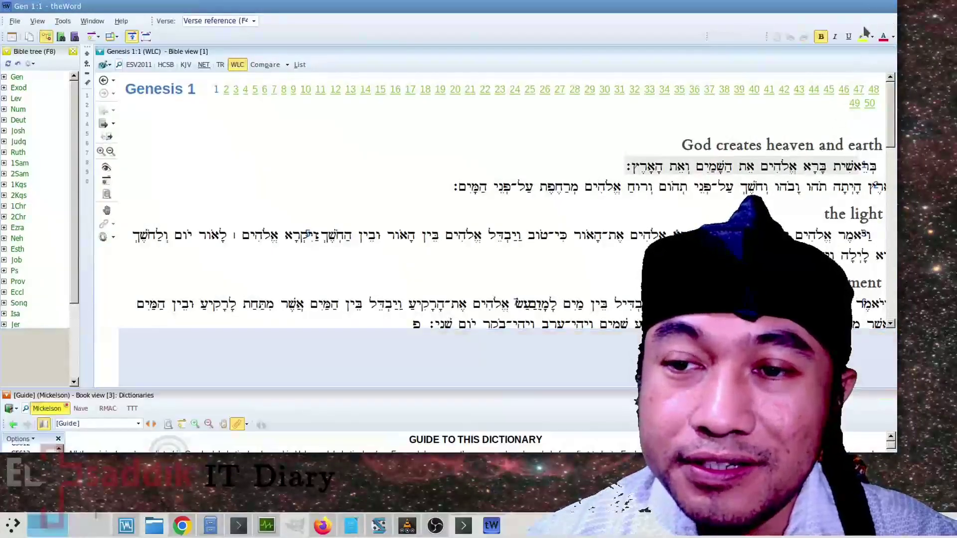
drag(897, 447, 646, 498)
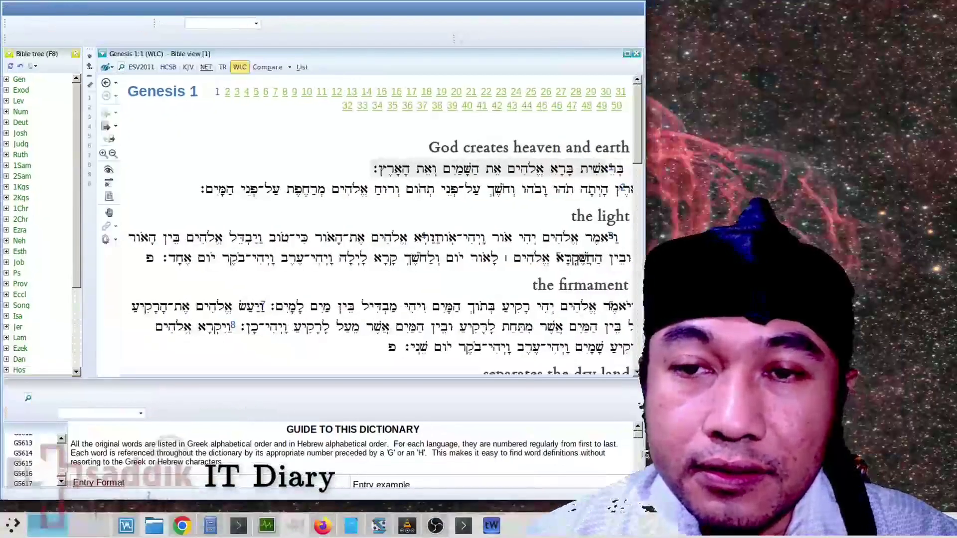
- Enlarge the Hebrew text of Genesis 1 by two more zoom levels and look through the chapter
click(103, 154)
click(104, 153)
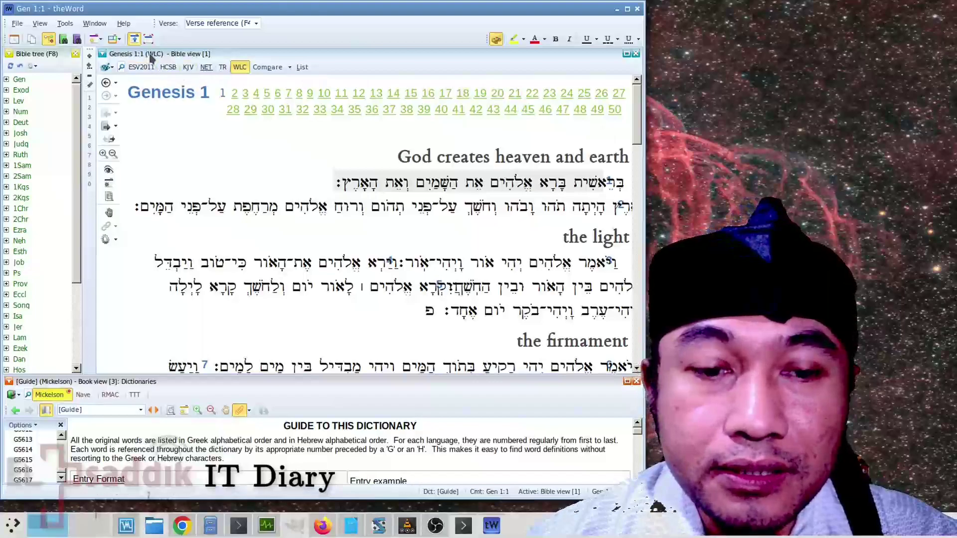
key(super+m)
key(super+m)
key(super+m)
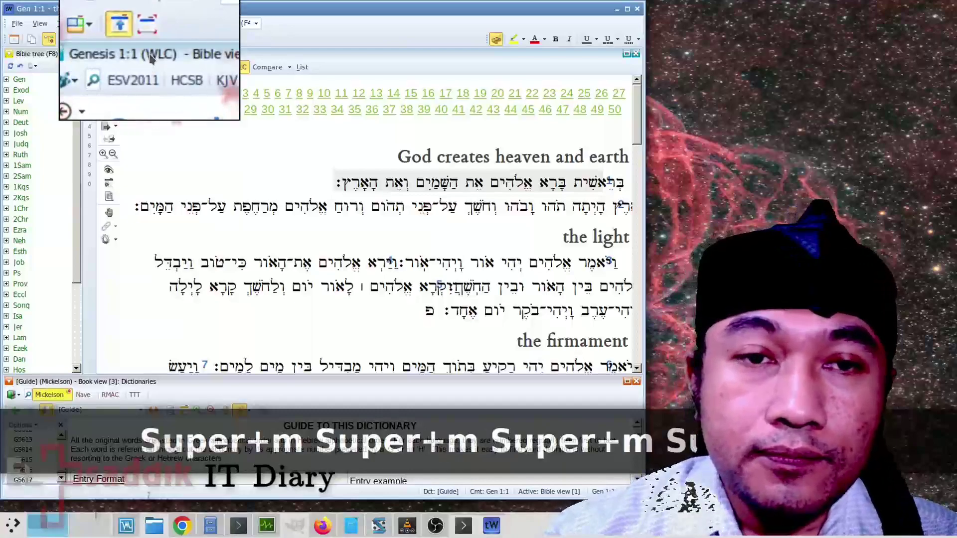
key(super+m)
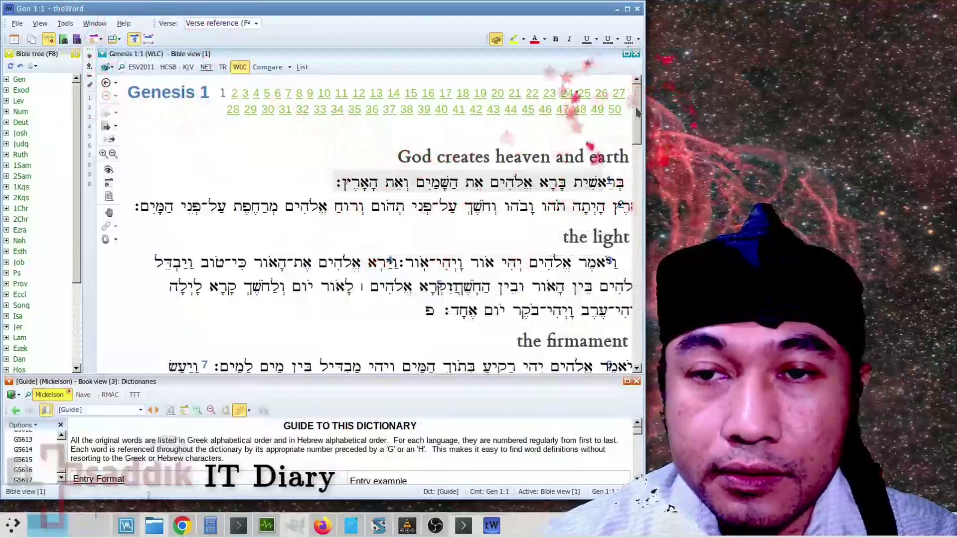
scroll(637, 142, down, 3)
scroll(638, 142, down, 5)
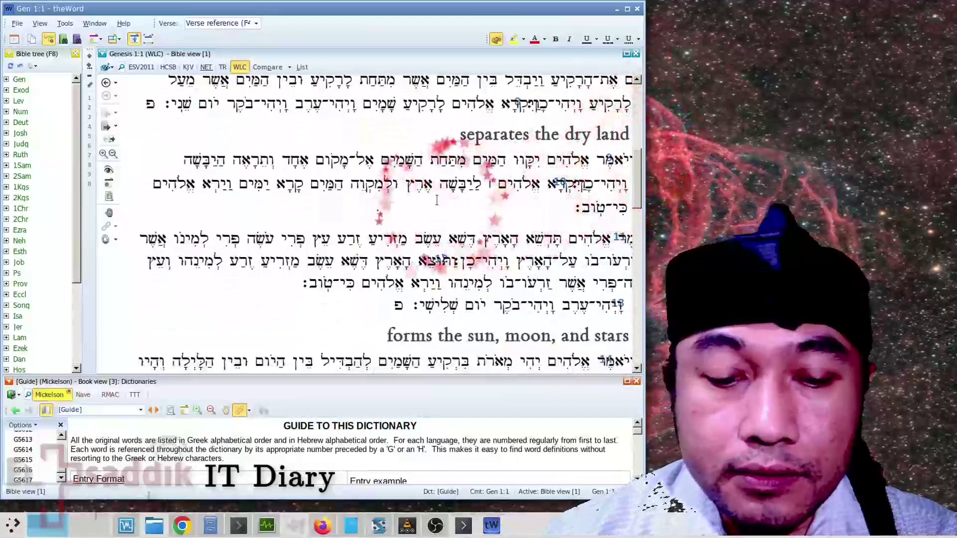
key(super+k)
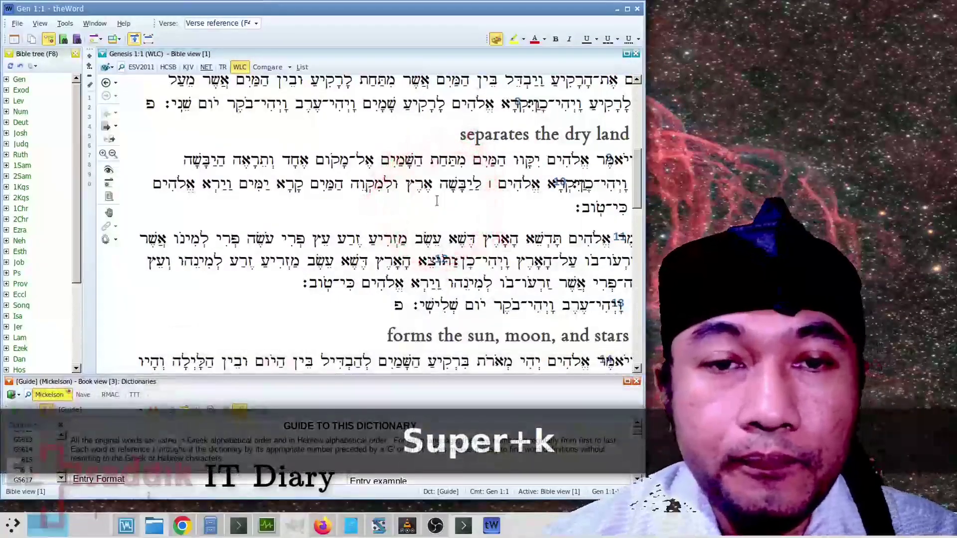
- View theWord's version and license information, and the module information of the WLC Bible
click(124, 23)
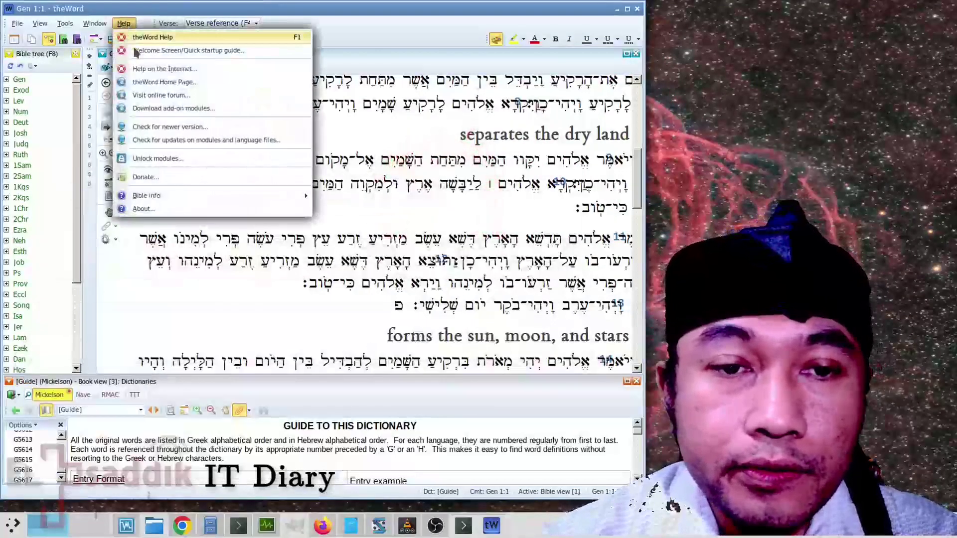
click(199, 209)
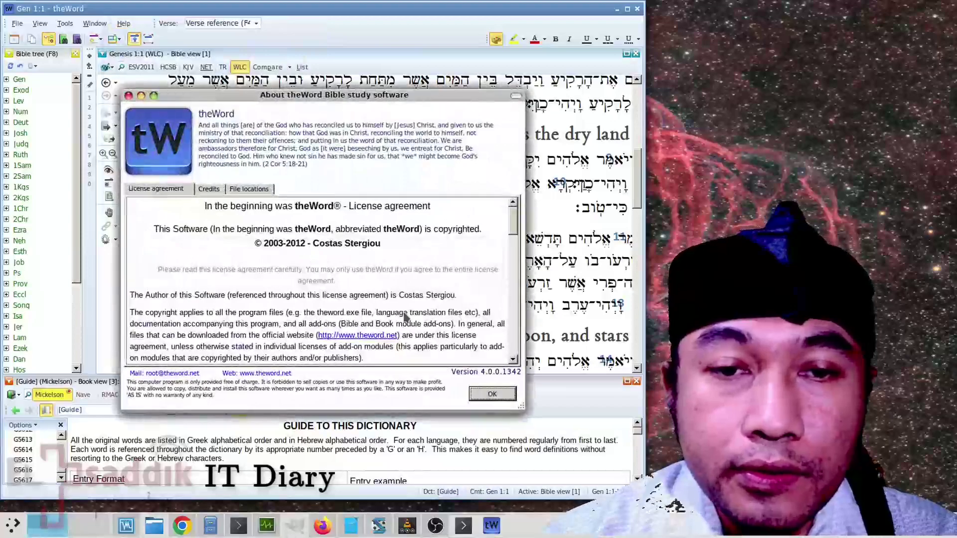
click(492, 395)
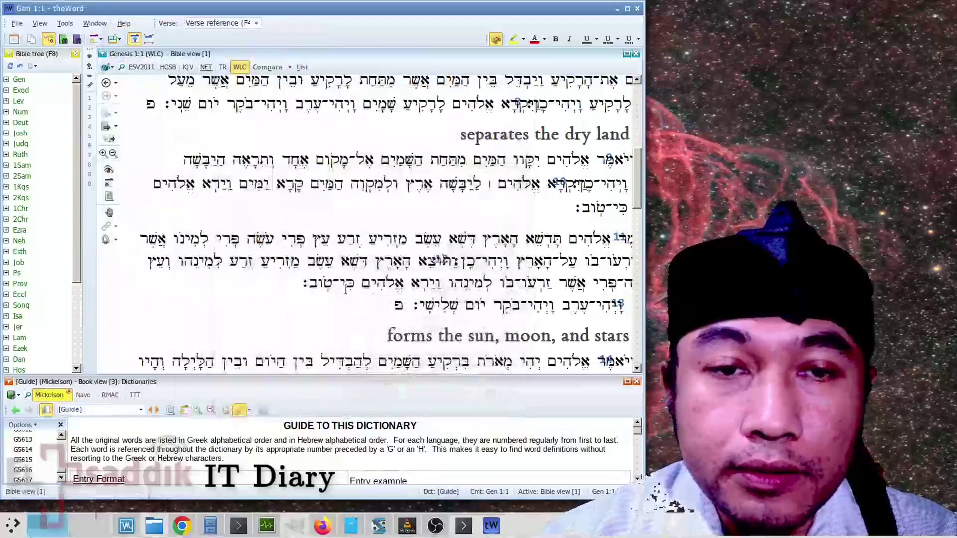
click(124, 23)
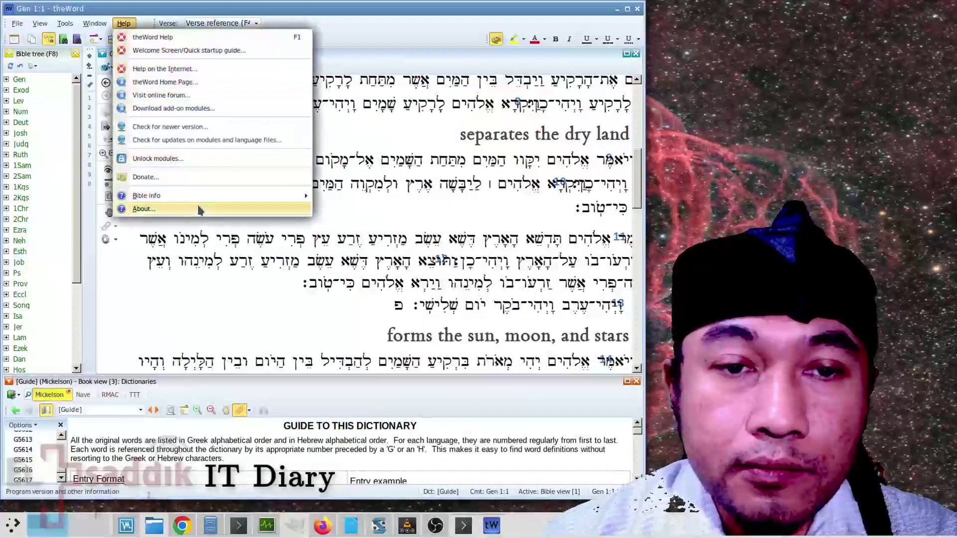
mouse_move(259, 195)
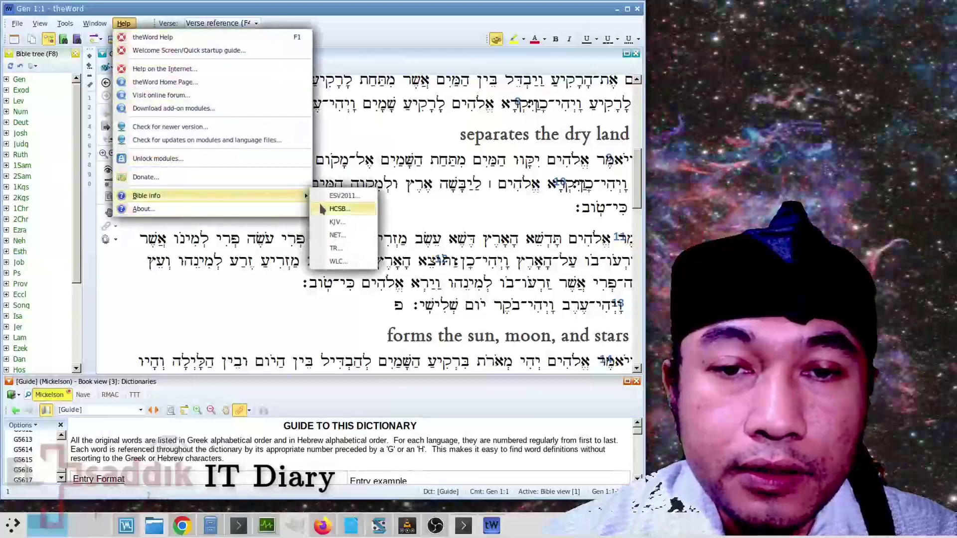
click(338, 261)
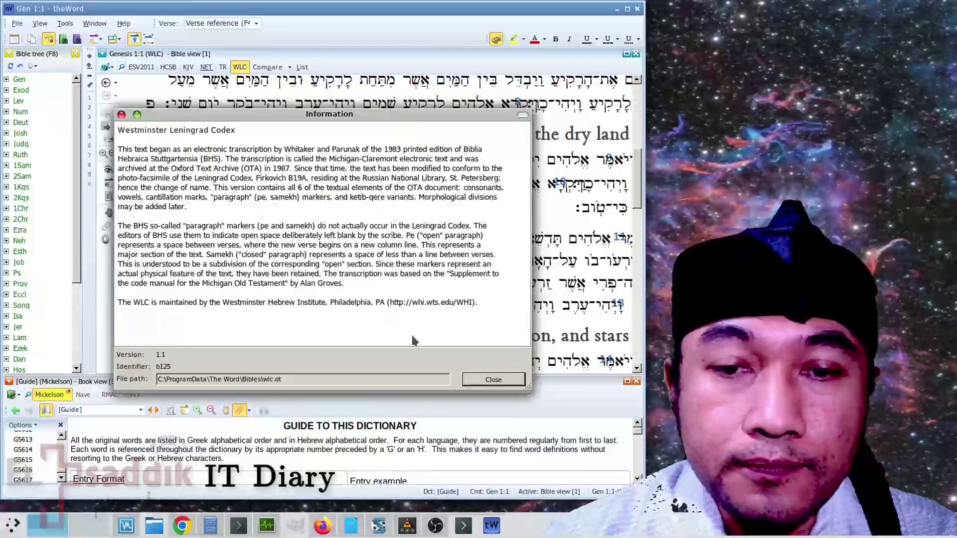
click(491, 379)
key(ctrl+alt+1)
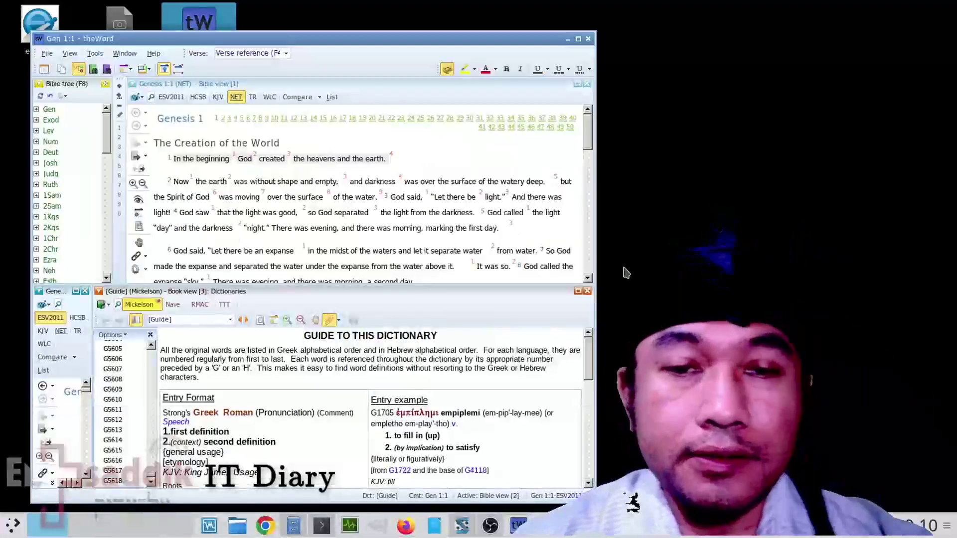
scroll(579, 150, down, 3)
scroll(579, 150, up, 3)
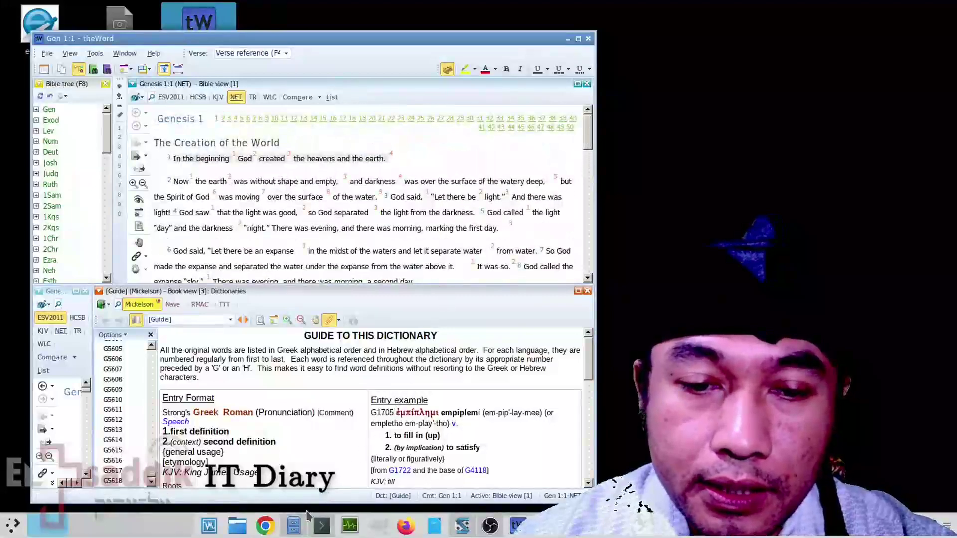
- Switch to the file manager and open the The Word folder inside Downloads in a new tab
click(294, 527)
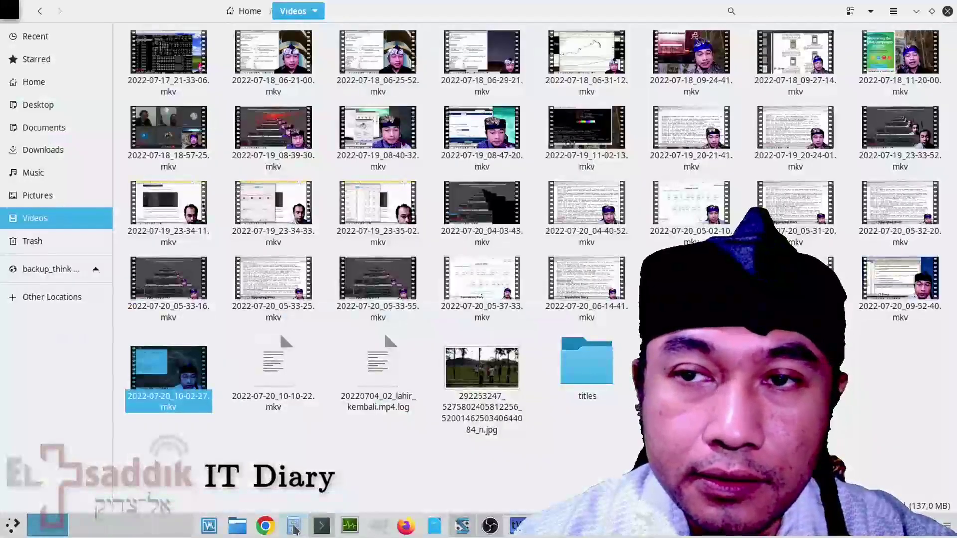
click(892, 11)
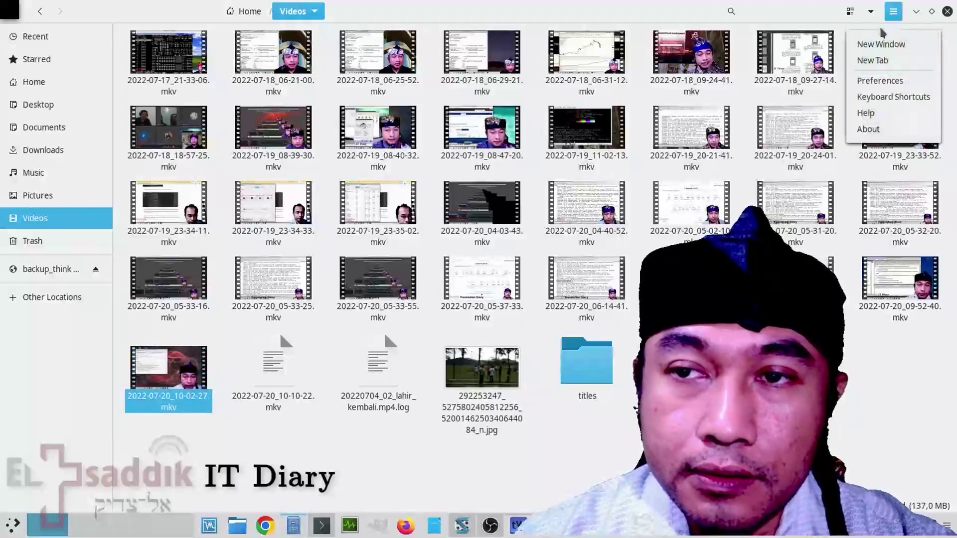
click(876, 60)
click(56, 151)
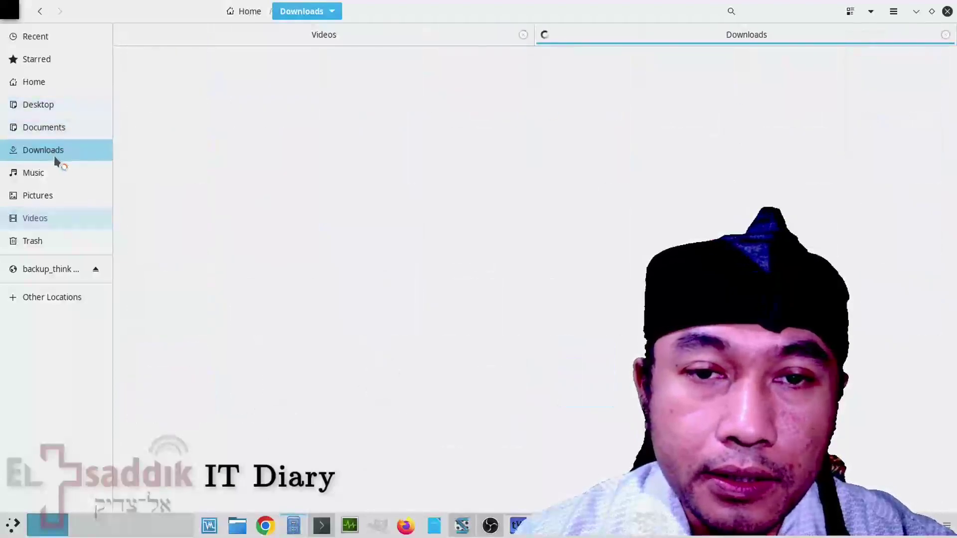
double_click(882, 347)
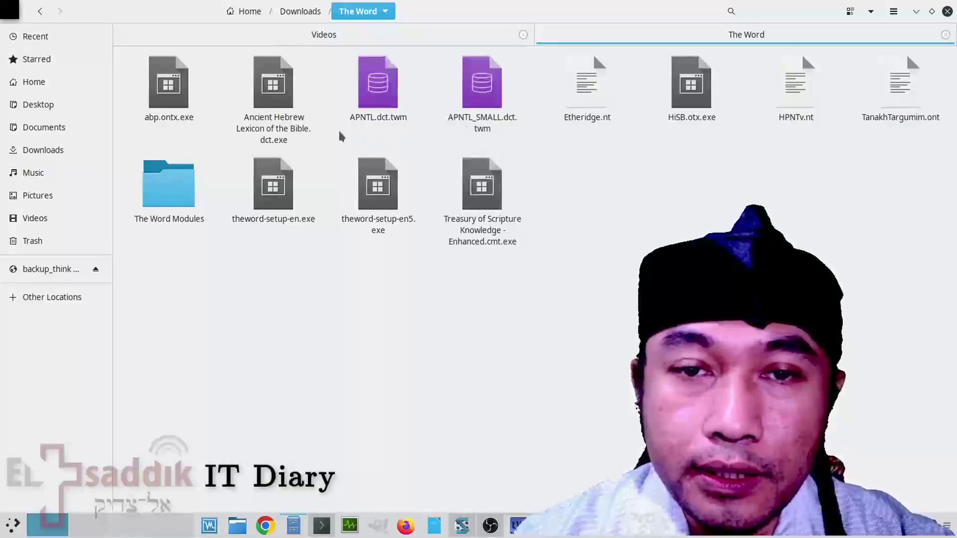
- Copy the dictionary module files APNTL.dct.twm and APNTL_SMALL.dct.twm from the The Word download folder
click(379, 94)
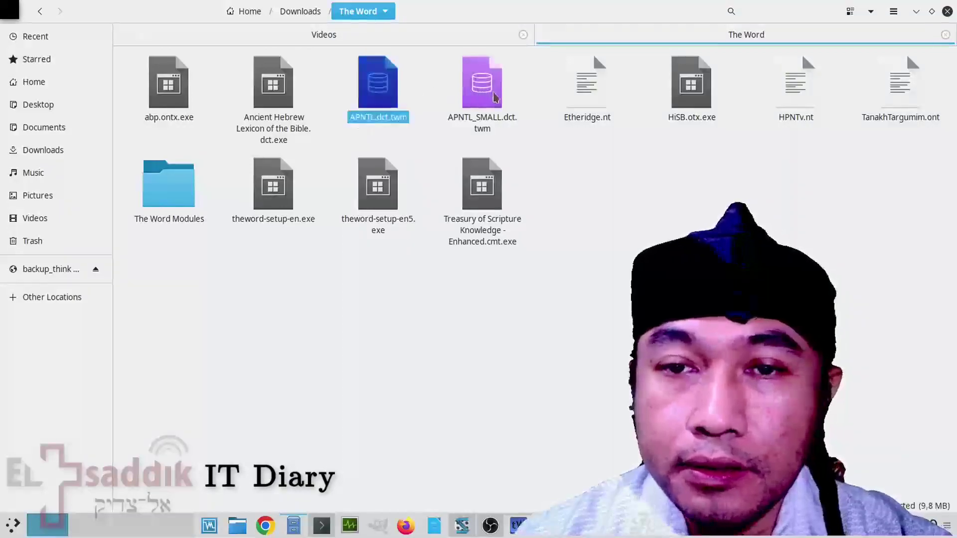
ctrl+click(494, 97)
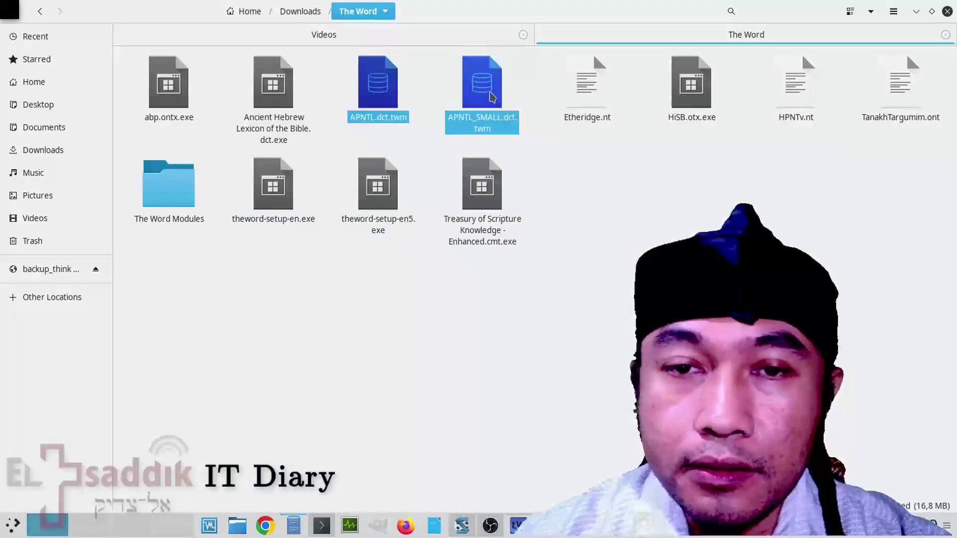
right_click(492, 96)
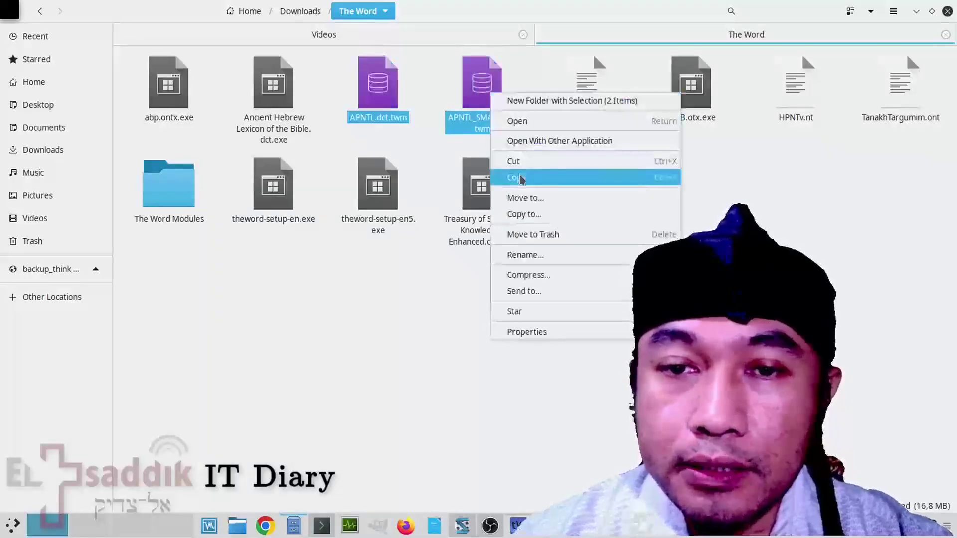
click(513, 177)
- Open the hidden .wine folder of the home directory in another new tab by entering its path
click(893, 11)
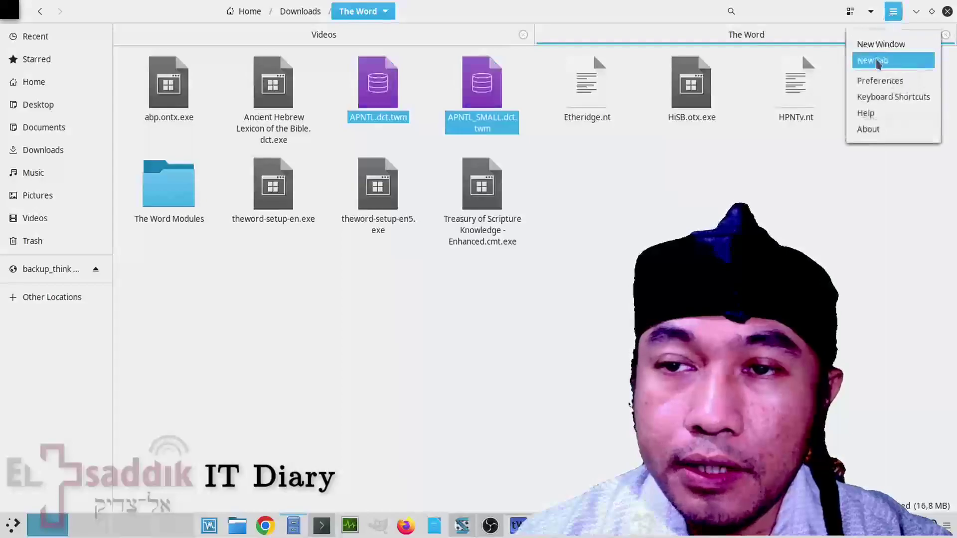
click(875, 60)
key(ctrl+l)
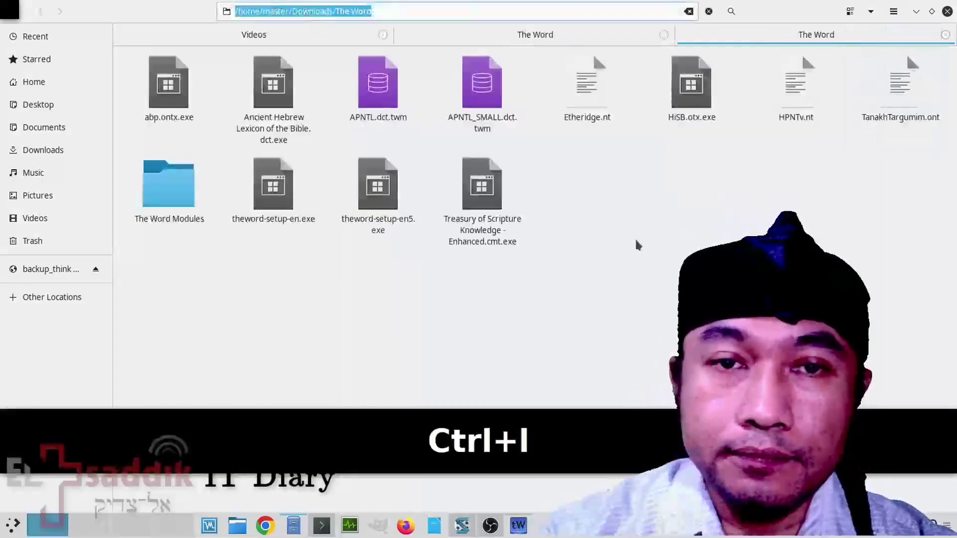
key(Right)
key(BackSpace)
key(BackSpace)
key(BackSpace)
key(BackSpace)
key(BackSpace)
key(BackSpace)
key(BackSpace)
key(BackSpace)
key(BackSpace)
key(BackSpace)
key(BackSpace)
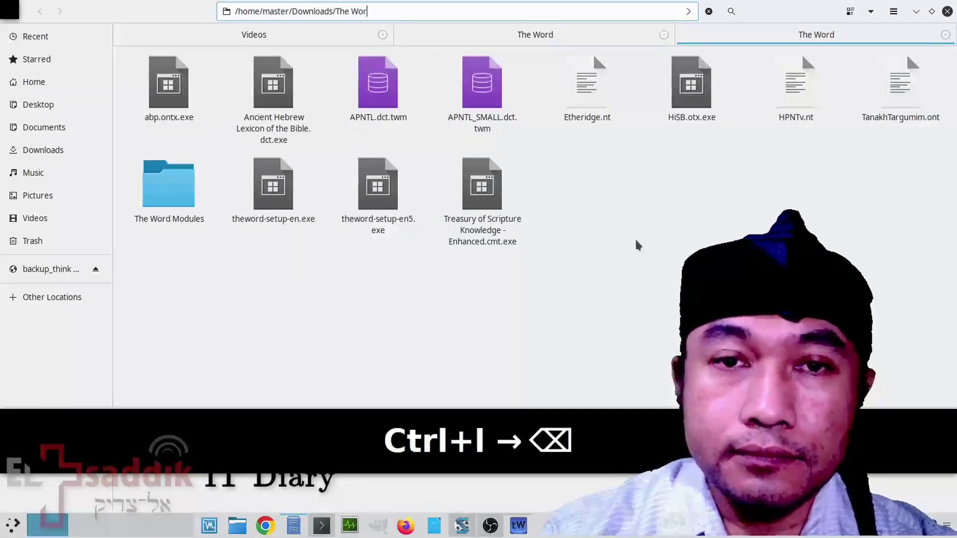
text(.wine)
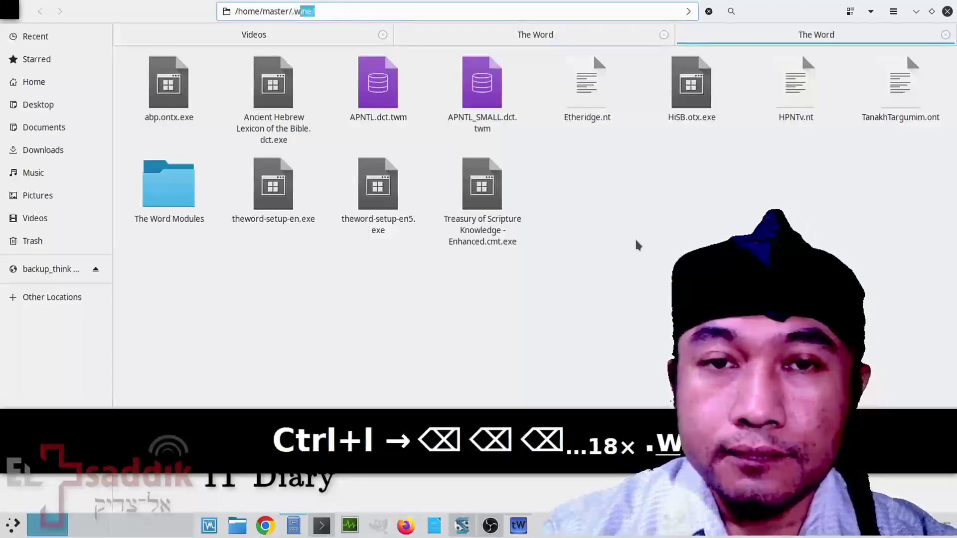
key(Return)
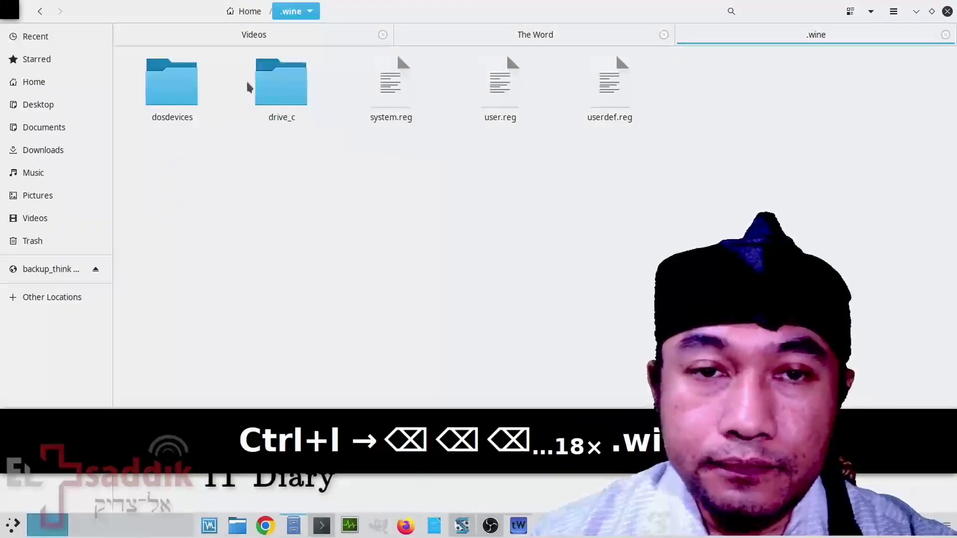
- Go through drive_c and users into the AppData folder of the Wine user profile
double_click(280, 83)
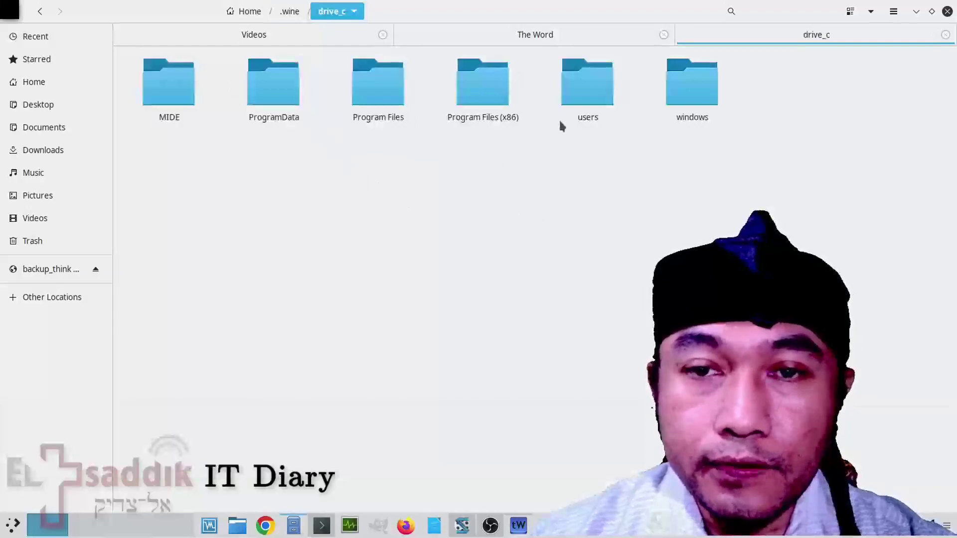
double_click(590, 85)
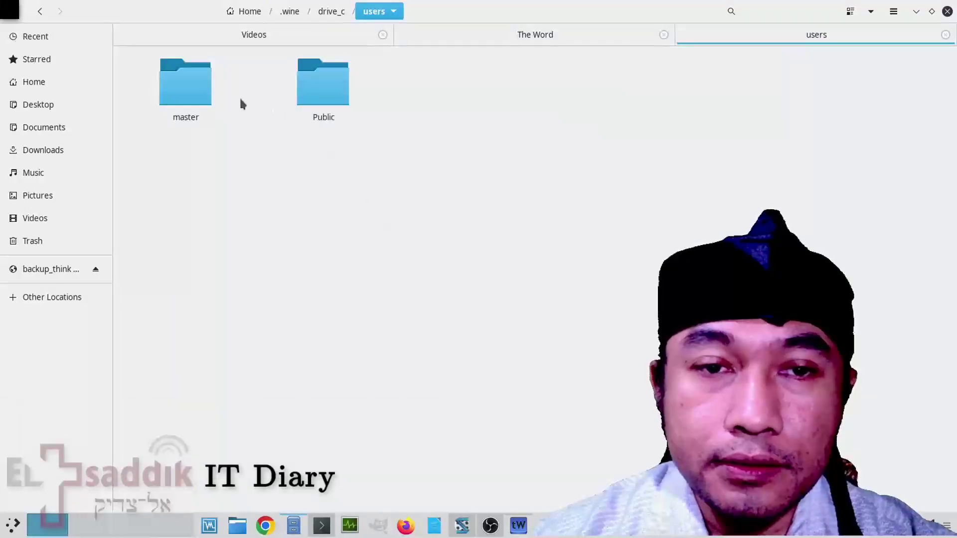
double_click(184, 92)
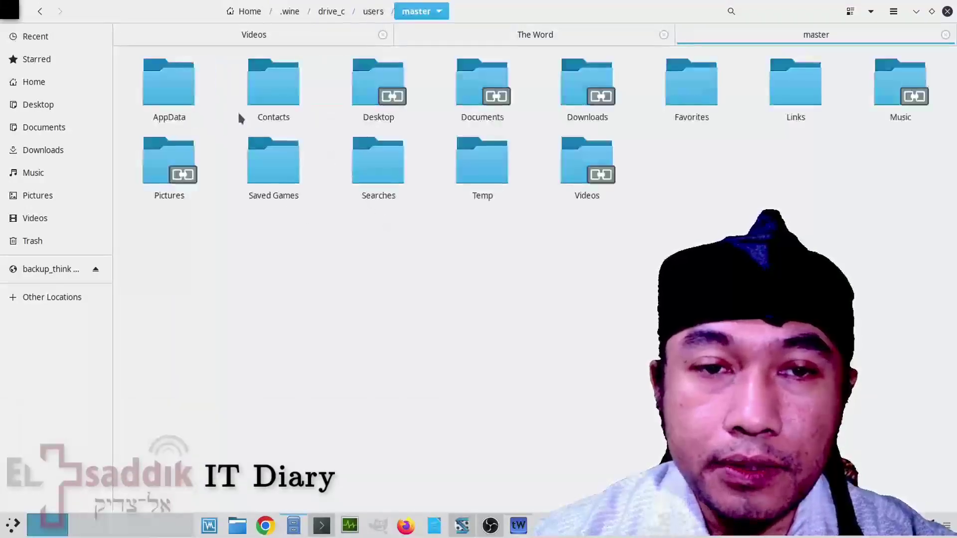
double_click(174, 89)
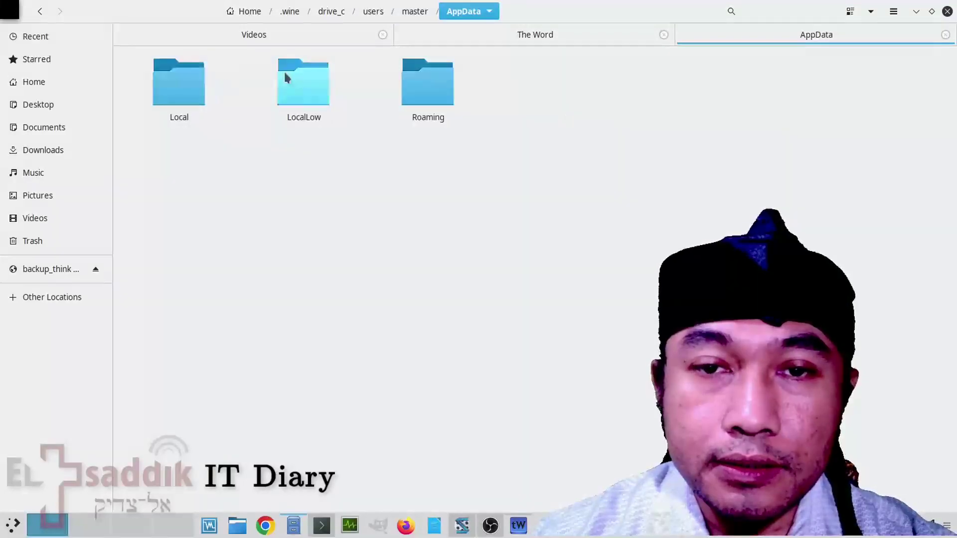
double_click(184, 102)
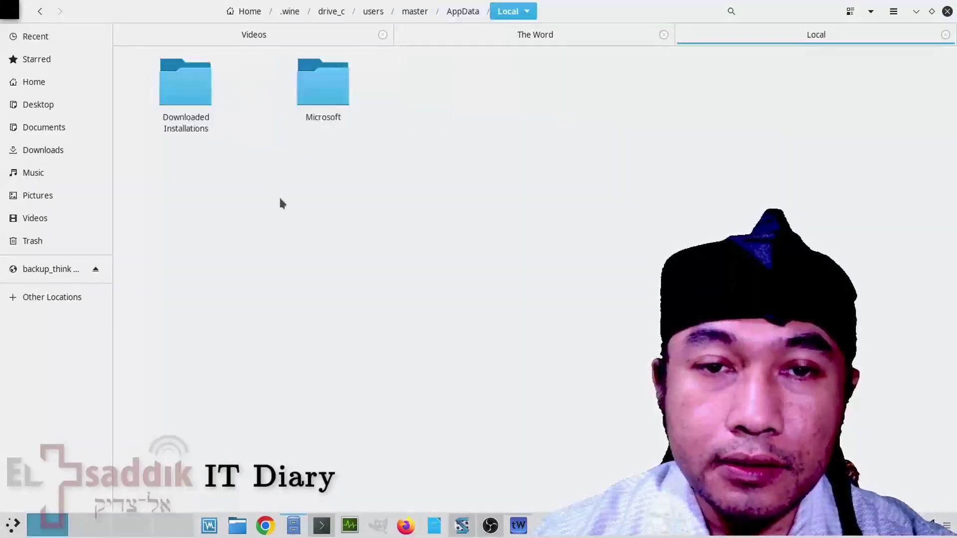
click(459, 12)
double_click(314, 102)
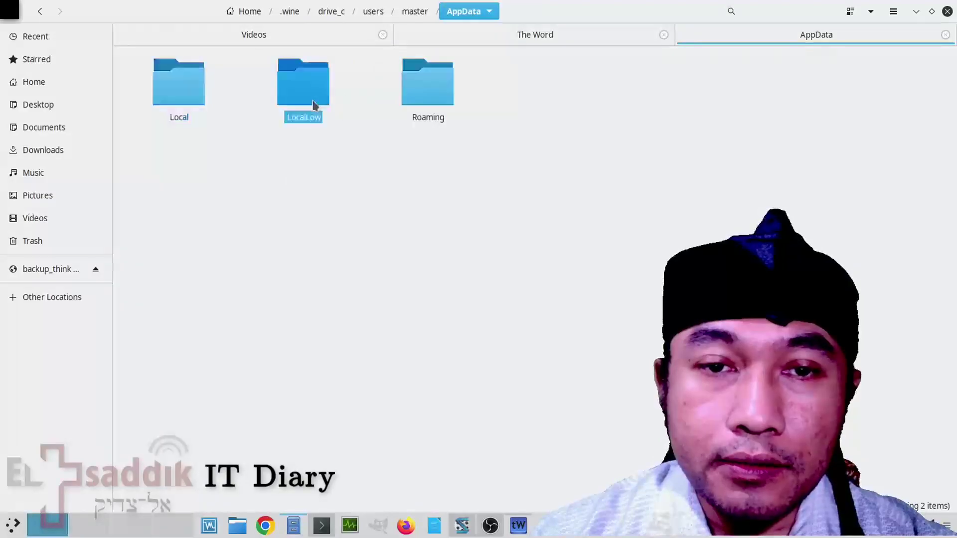
click(464, 12)
- Paste the two copied APNTL dictionary modules into the The Word folder under AppData/Roaming
double_click(420, 82)
double_click(306, 100)
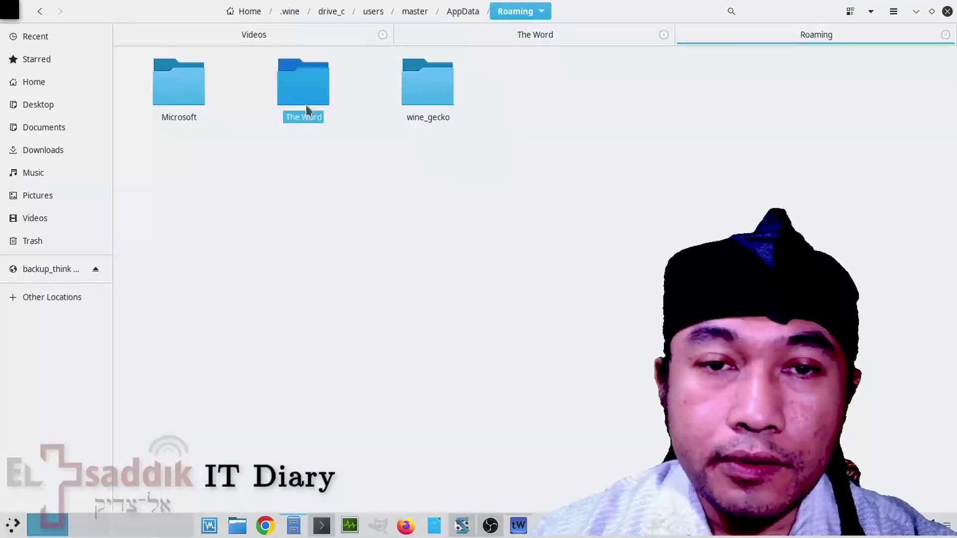
right_click(327, 200)
click(349, 225)
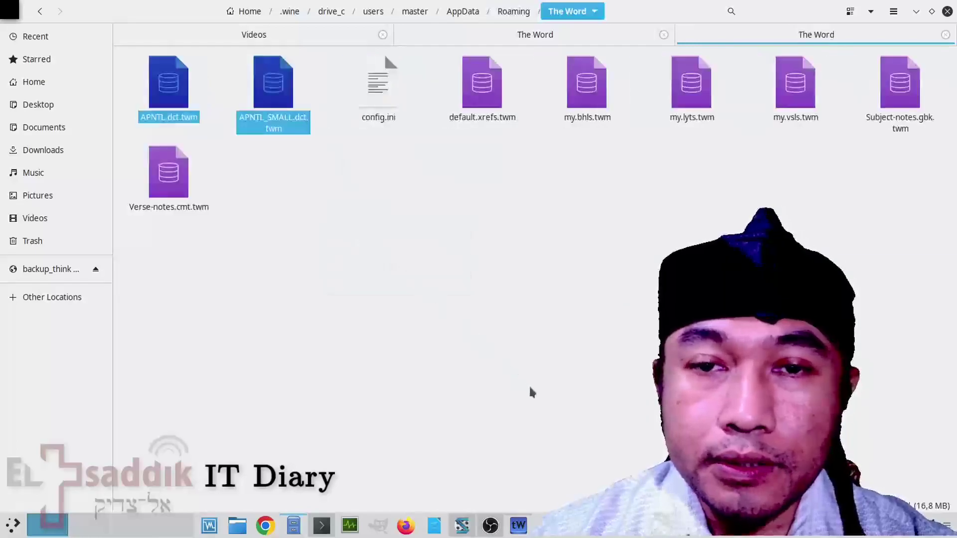
- Close the running theWord program and minimize the file manager window to reach the desktop
click(519, 525)
right_click(519, 526)
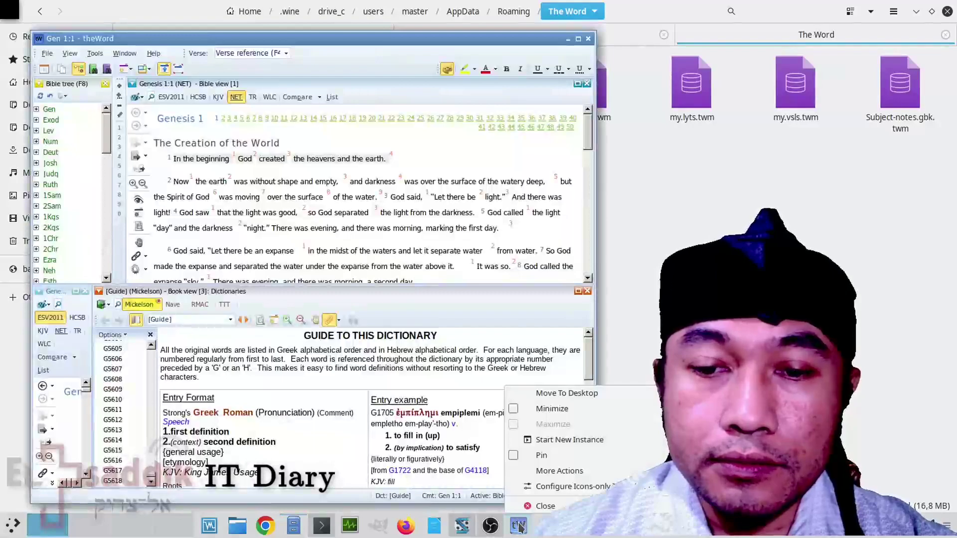
click(531, 507)
click(916, 12)
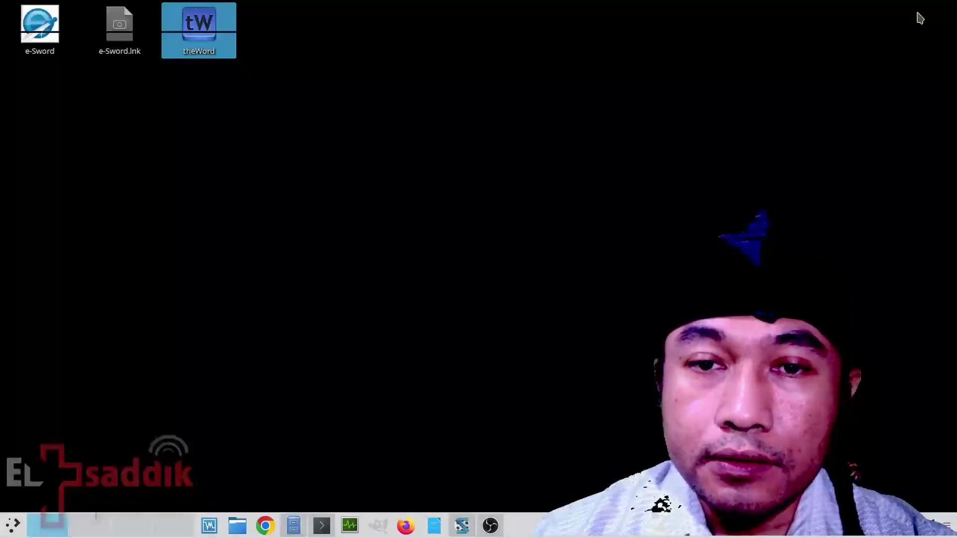
- Launch theWord from its desktop shortcut and dismiss the desktop context menu
right_click(221, 42)
mouse_move(237, 53)
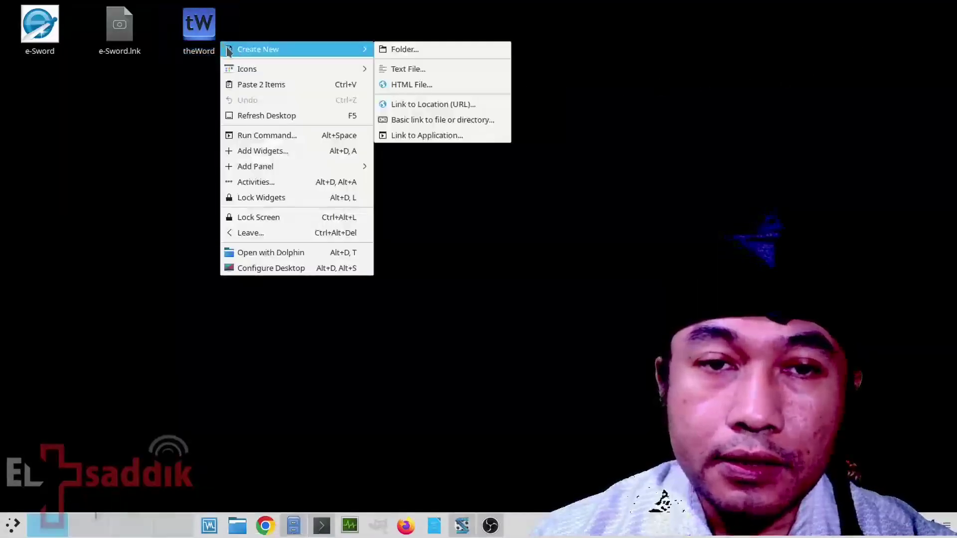
click(197, 31)
double_click(197, 31)
right_click(195, 28)
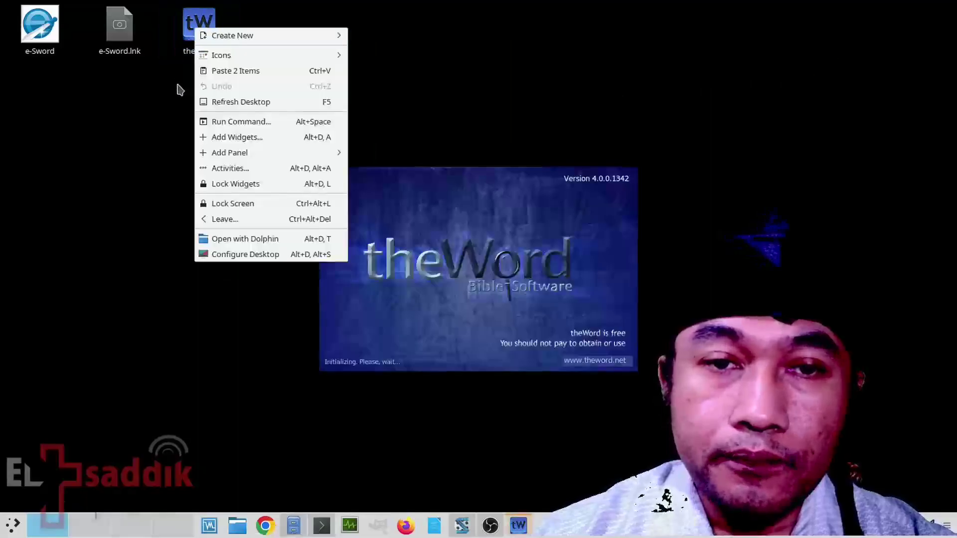
click(169, 111)
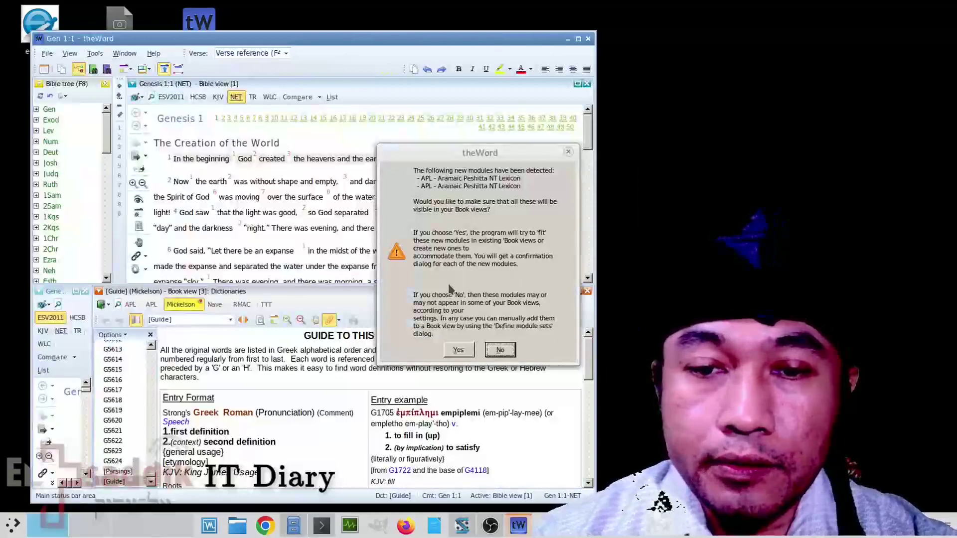
- Make both newly detected Aramaic Peshitta NT Lexicon modules visible in the Book views, accepting all additions
click(458, 350)
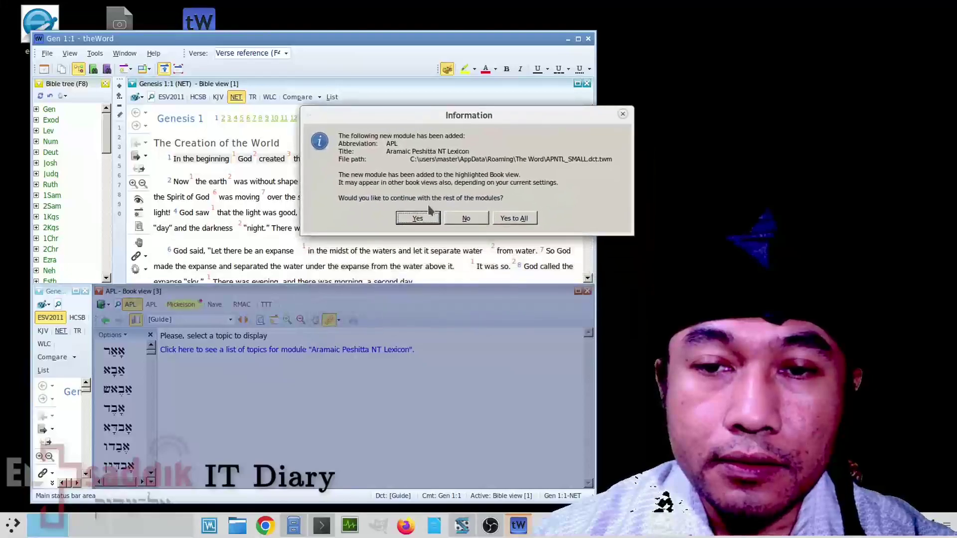
click(522, 222)
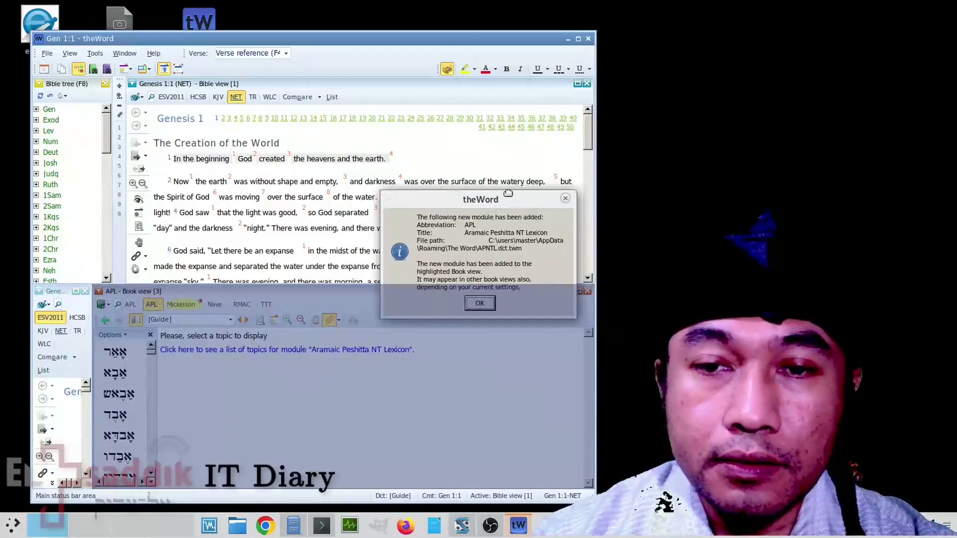
drag(508, 193, 476, 127)
click(446, 231)
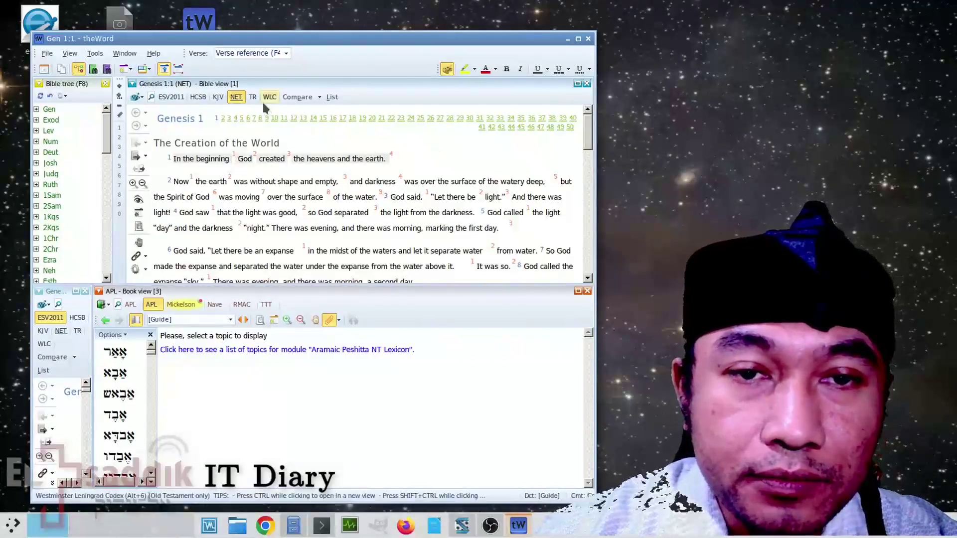
- View Genesis 1 in the HCSB, ESV2011, KJV, NET and WLC Bibles in turn
click(198, 98)
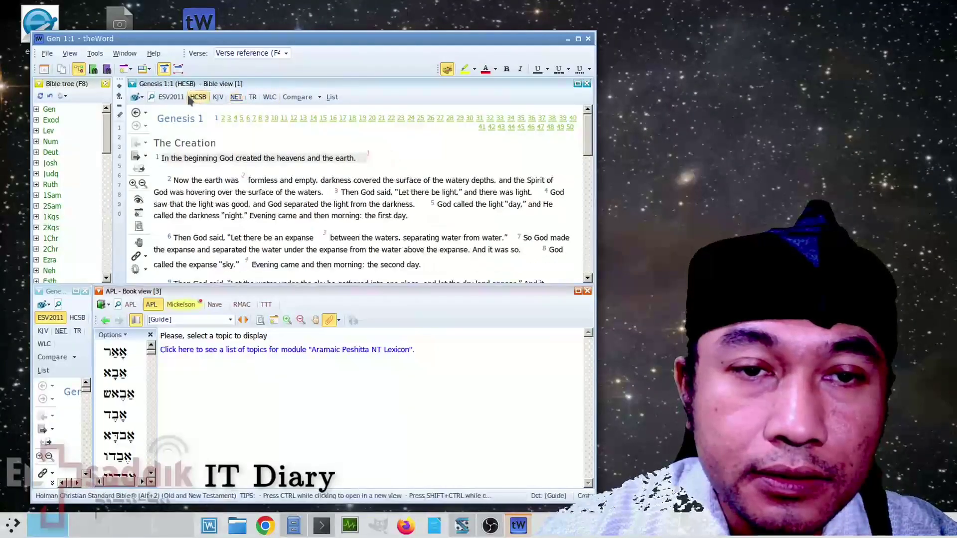
click(175, 98)
click(218, 98)
click(236, 98)
click(269, 97)
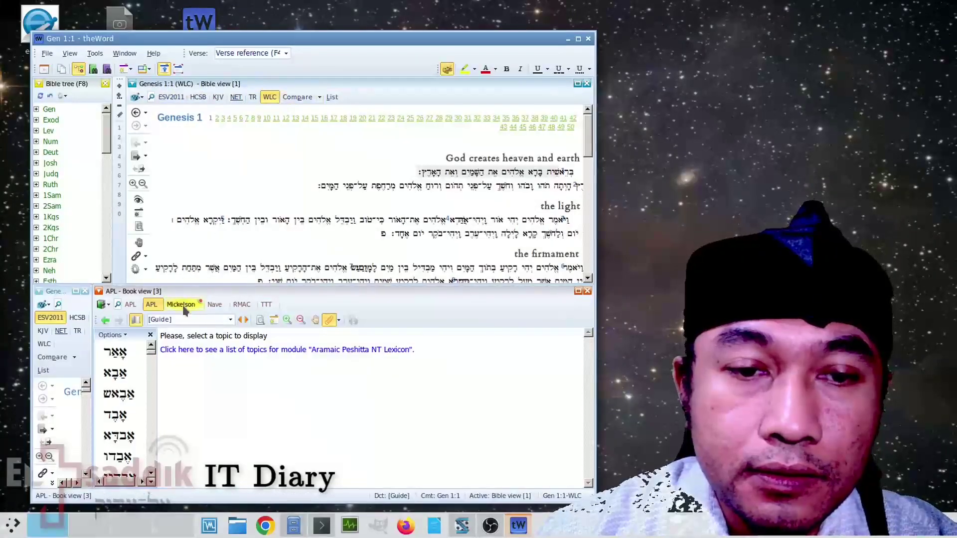
- Check several entries near the start of the APL lexicon's topic list in the Book view
click(122, 355)
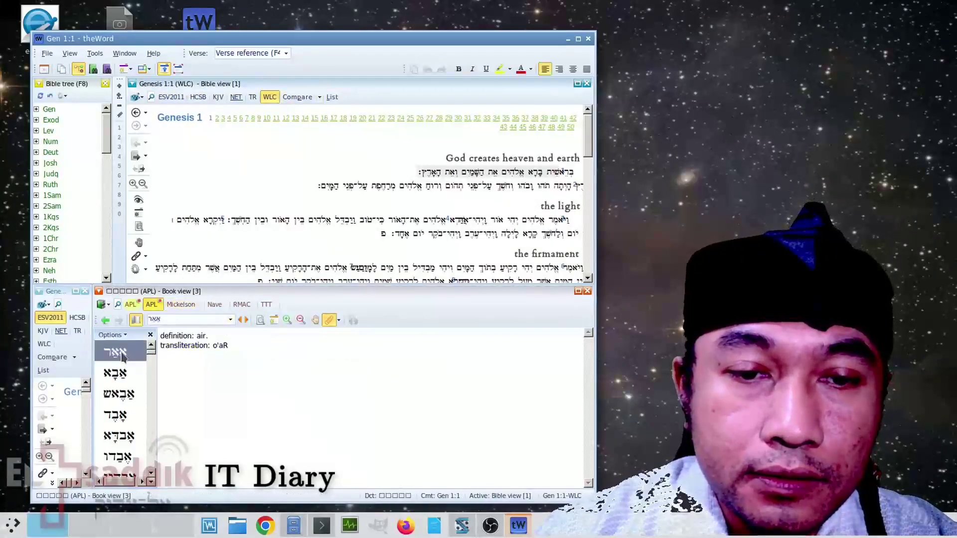
click(137, 395)
click(122, 414)
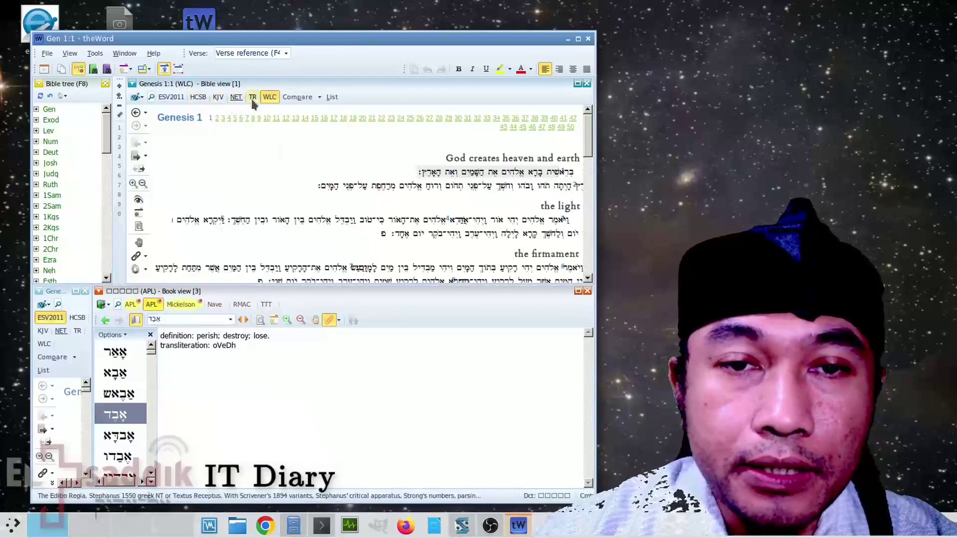
- Copy the HPNTv.nt Bible module from the The Word folder in Downloads
click(293, 525)
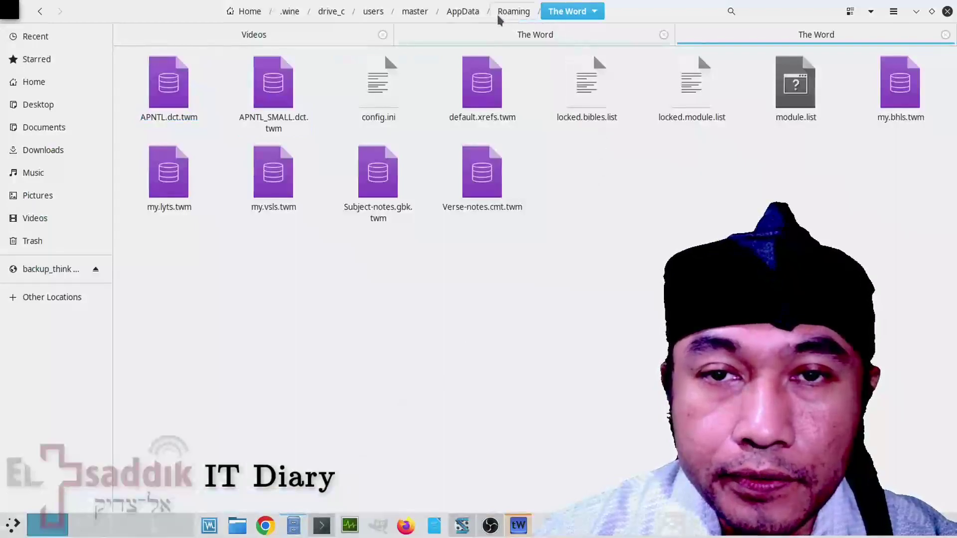
click(521, 38)
click(579, 237)
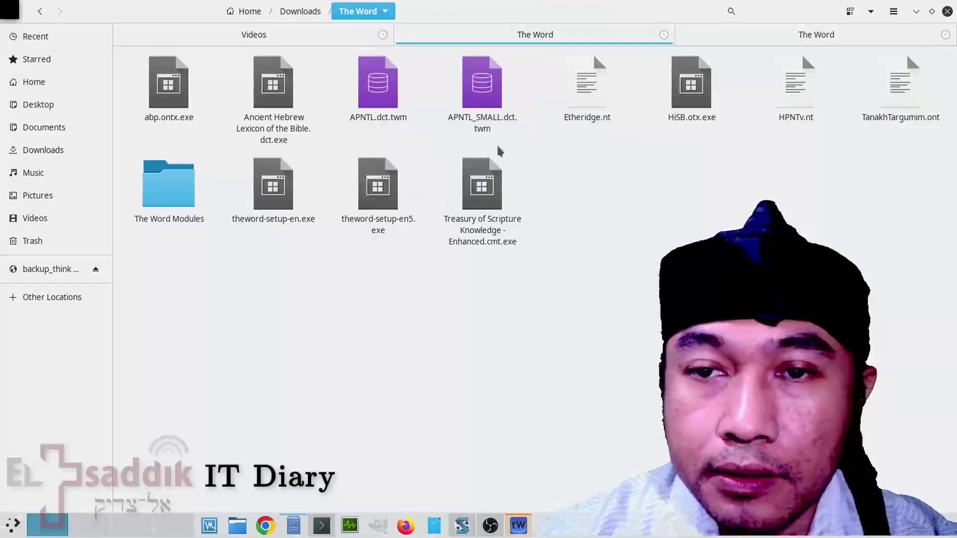
click(800, 95)
right_click(800, 95)
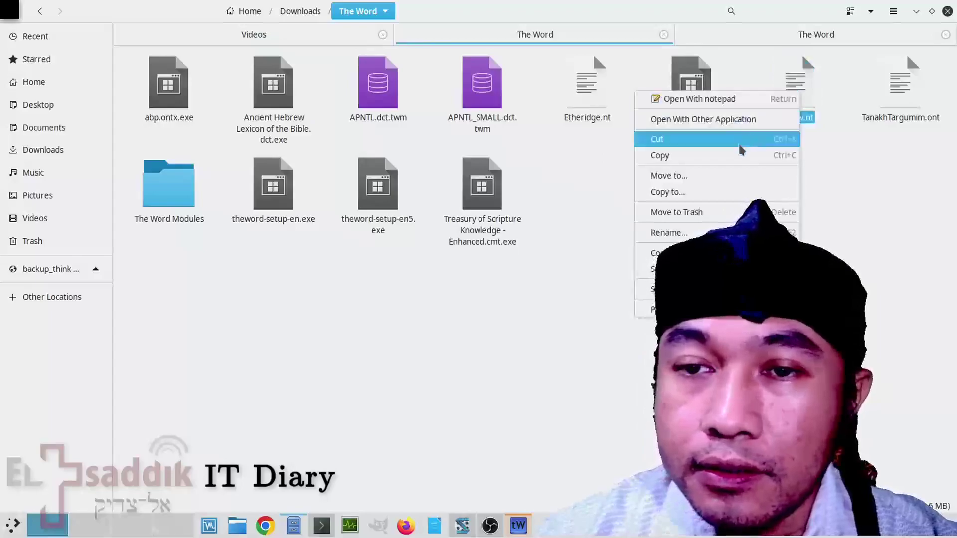
click(663, 154)
- Paste HPNTv.nt into the The Word folder under AppData/Roaming, and go back up to the AppData folder
click(736, 36)
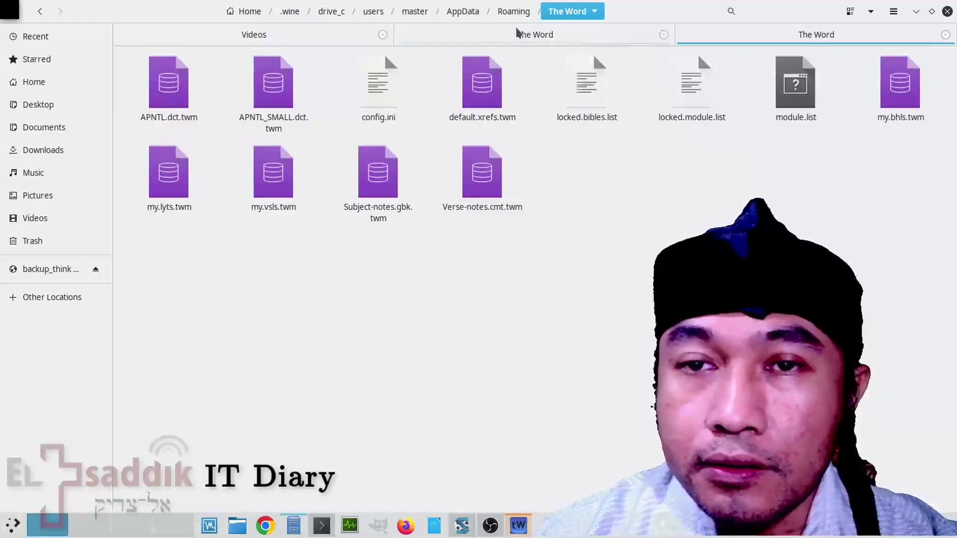
right_click(625, 204)
click(643, 227)
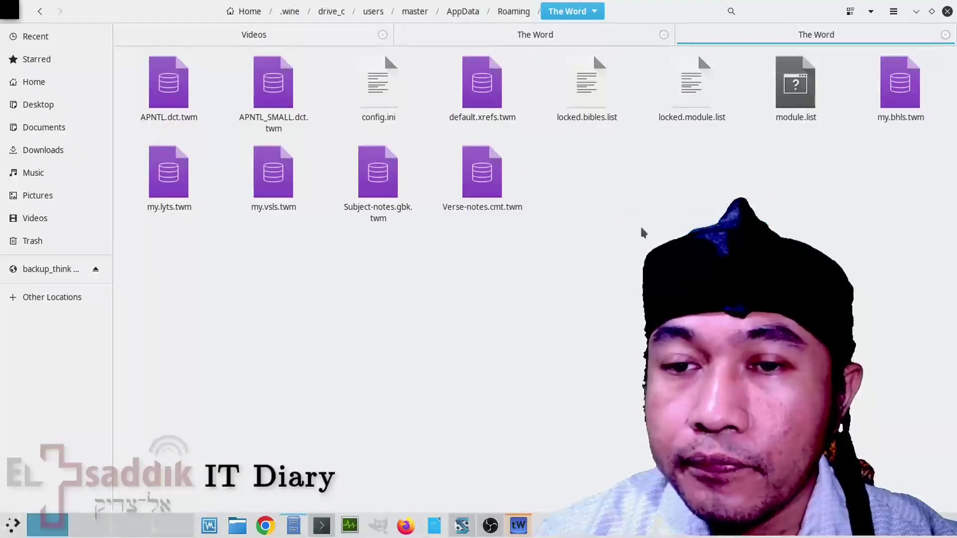
click(667, 196)
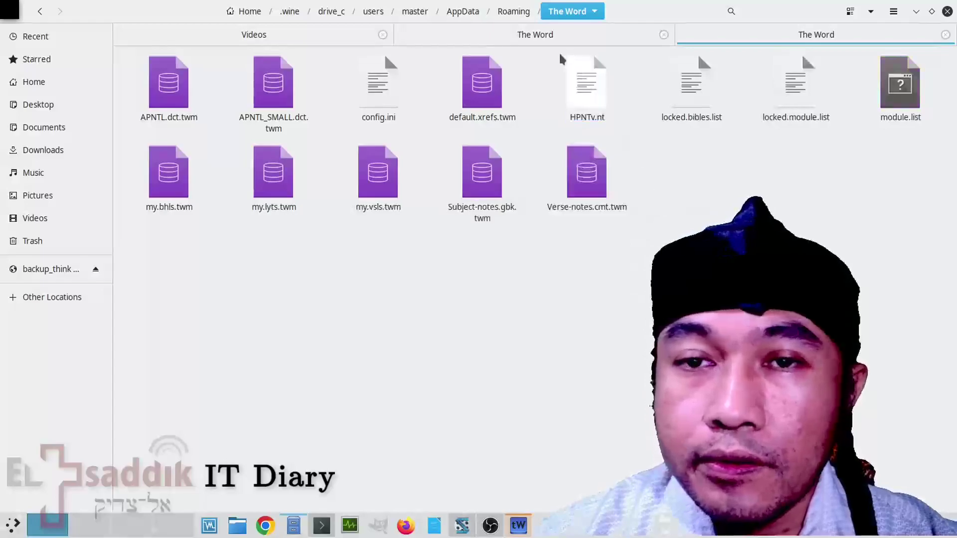
click(419, 12)
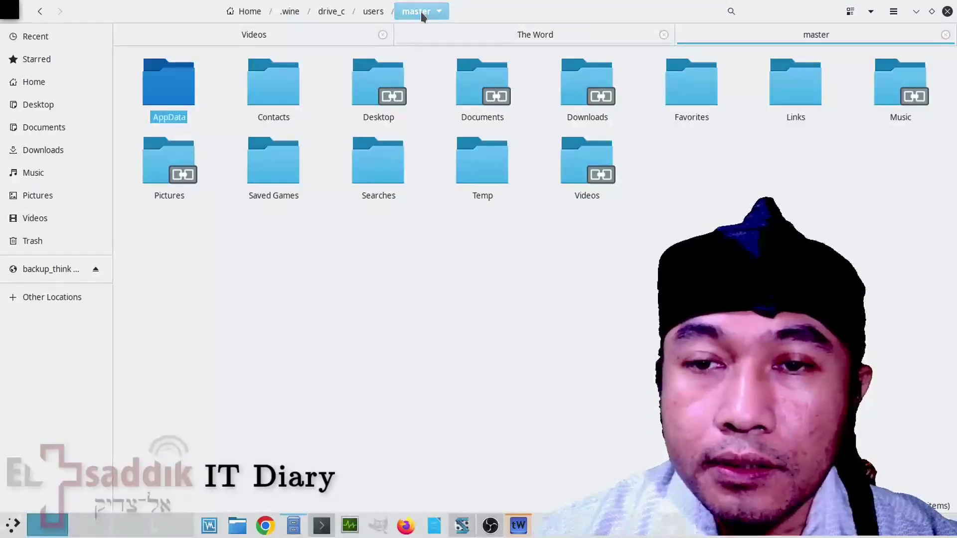
double_click(155, 98)
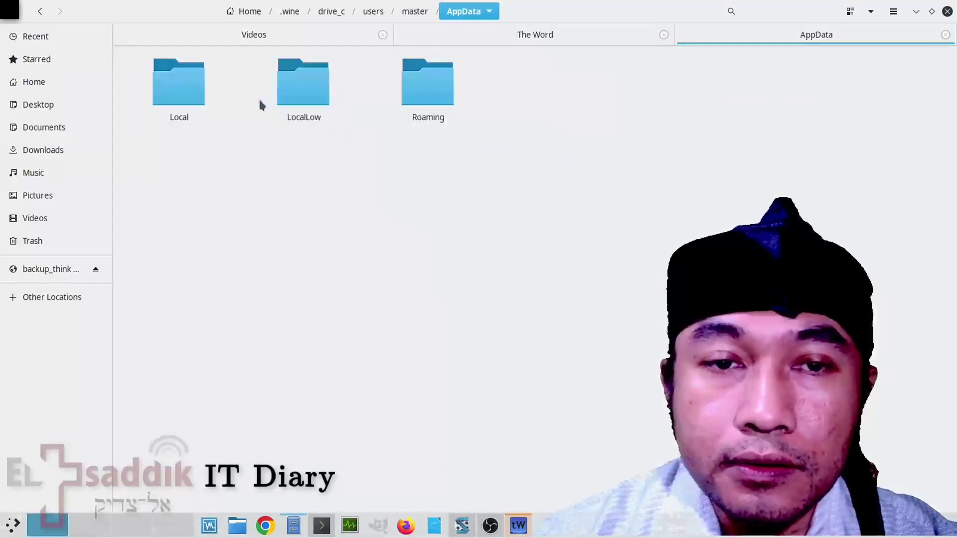
- Restart theWord from its desktop shortcut, minimizing the file manager to reach it
click(519, 525)
right_click(518, 526)
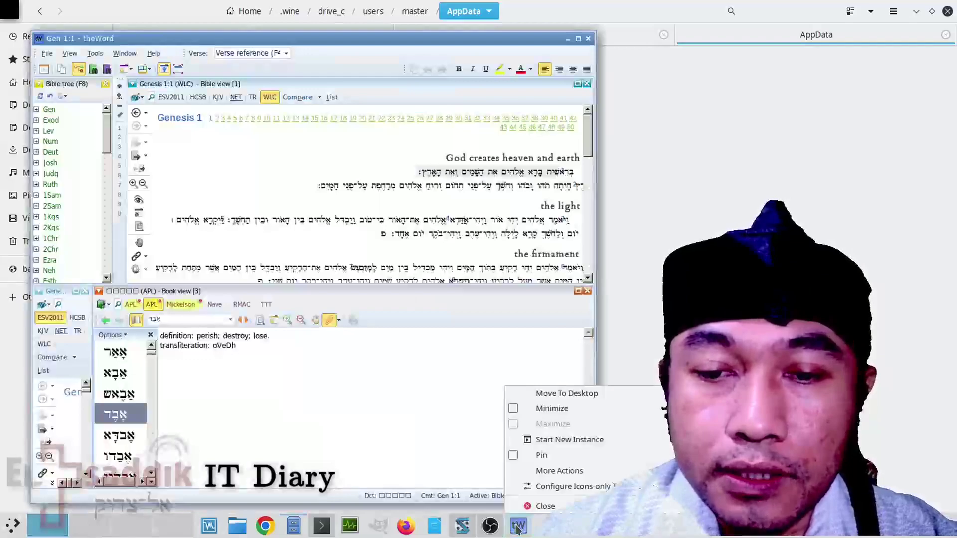
click(528, 505)
click(916, 11)
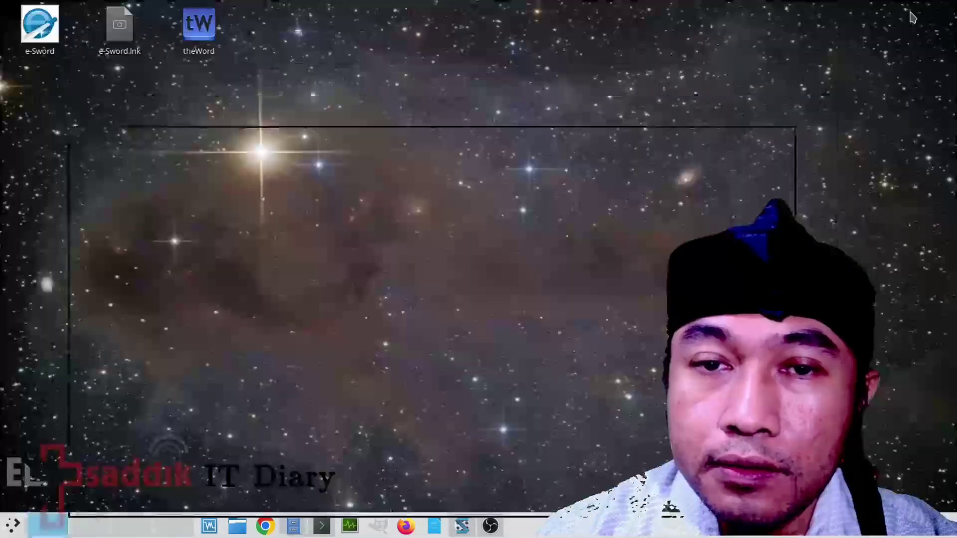
right_click(201, 27)
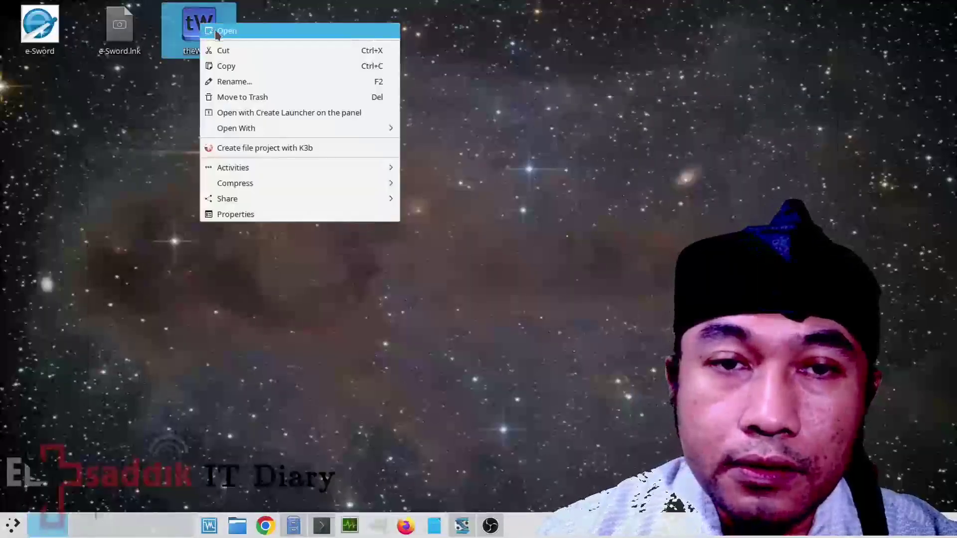
click(214, 30)
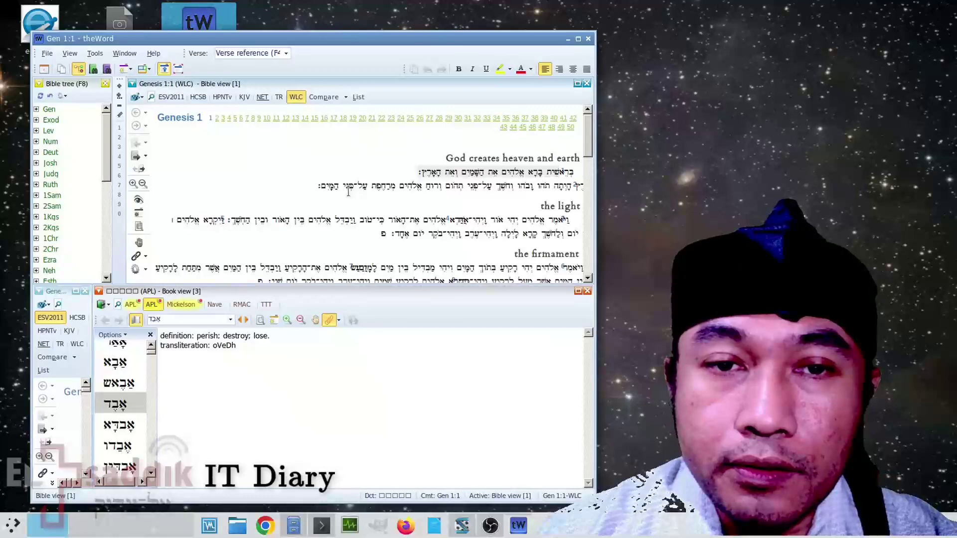
- Switch the main Bible view to the HPNTv module and go to Matthew 1:1 in the Bible tree
click(222, 98)
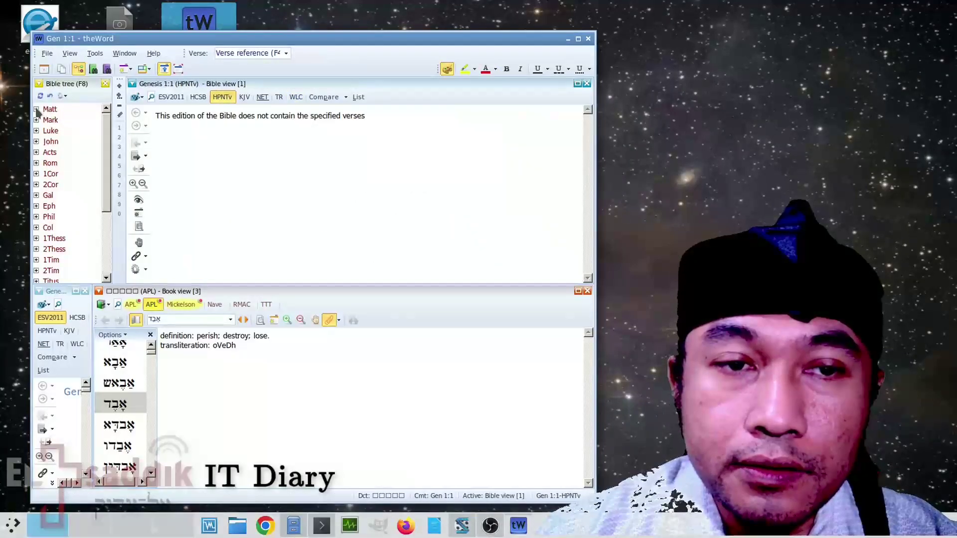
click(36, 110)
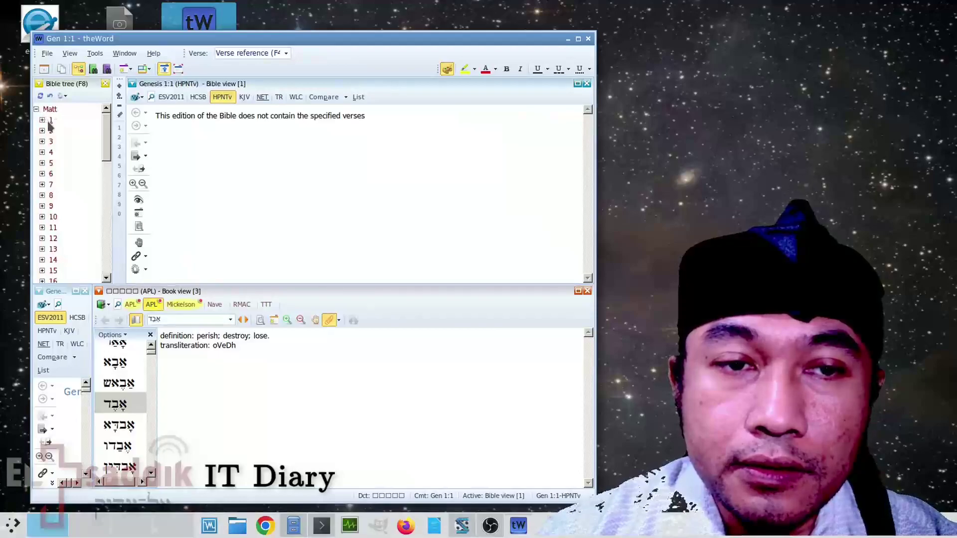
click(42, 120)
click(56, 120)
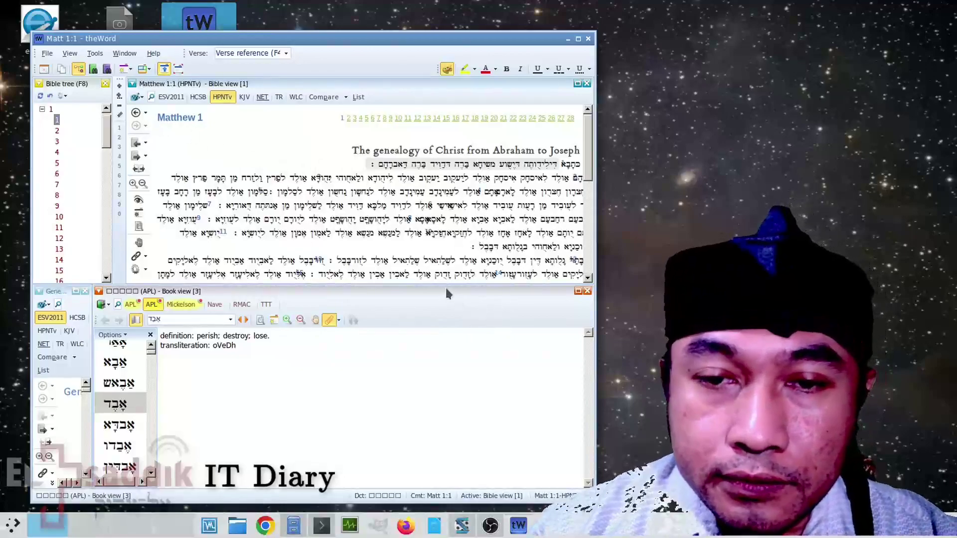
- Dock the APL Book view beside the Matthew 1 Bible view and close the Genesis 1 ESV2011 view
drag(423, 290, 589, 205)
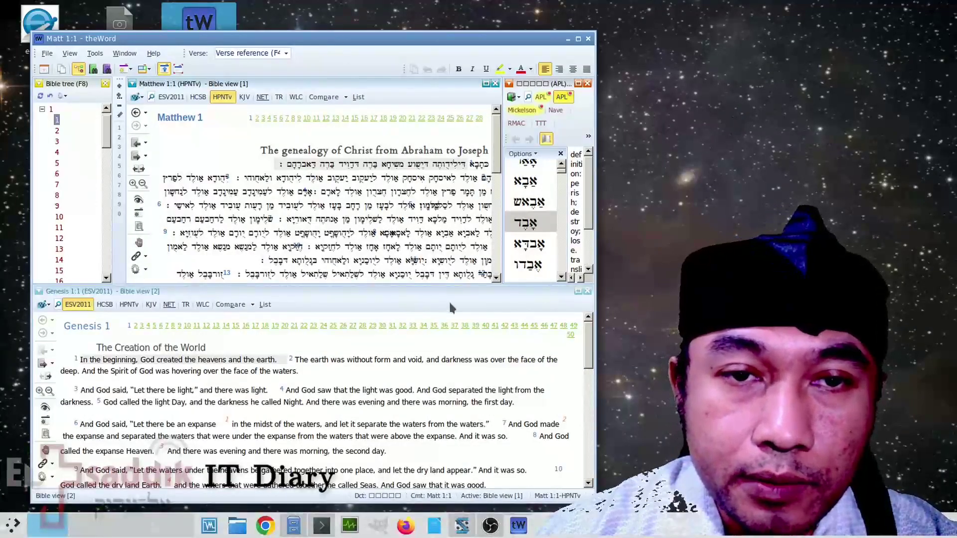
click(587, 291)
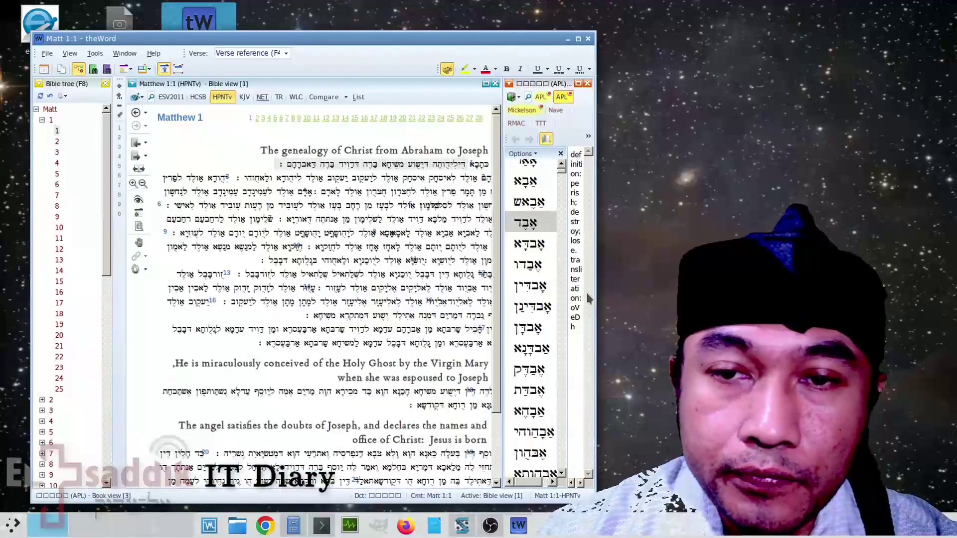
- Widen the theWord window and enlarge the APL Book view beside the Bible text
drag(599, 290, 727, 288)
mouse_move(546, 39)
mouse_down()
mouse_move(528, 11)
mouse_move(539, 31)
mouse_up()
drag(643, 339, 538, 338)
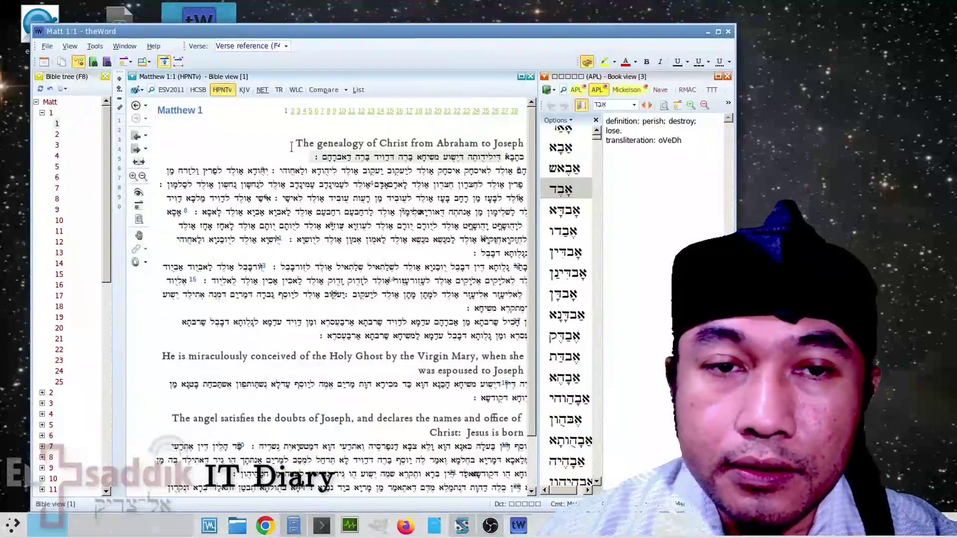
- Enlarge the Matthew 1 text in the HPNTv Bible view by several zoom levels
click(133, 177)
click(133, 177)
click(133, 177)
click(133, 178)
click(133, 178)
click(133, 177)
click(133, 177)
click(133, 177)
click(133, 177)
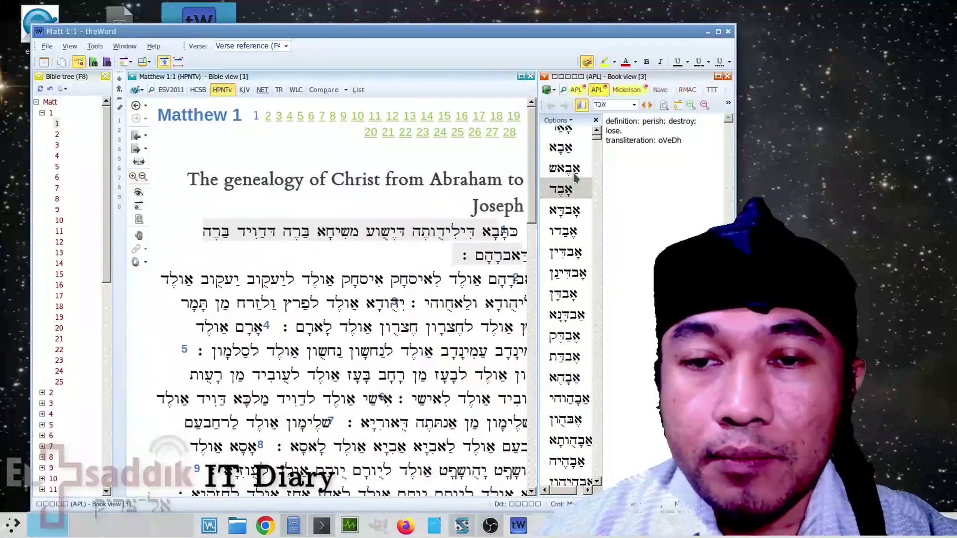
- Look up the Aramaic word for Jesus from Matthew 1:1 in the APL lexicon
scroll(528, 170, down, 2)
scroll(527, 178, up, 1)
scroll(527, 178, up, 1)
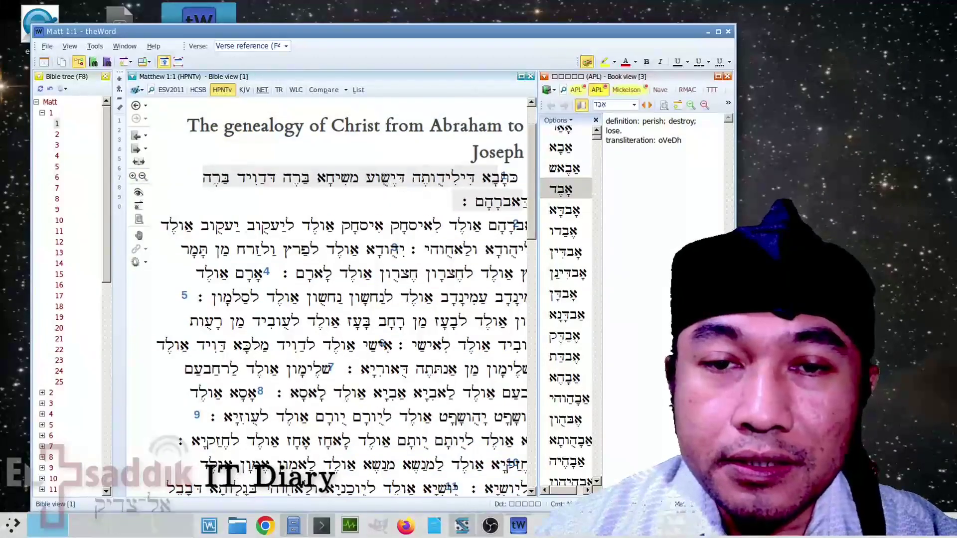
double_click(385, 178)
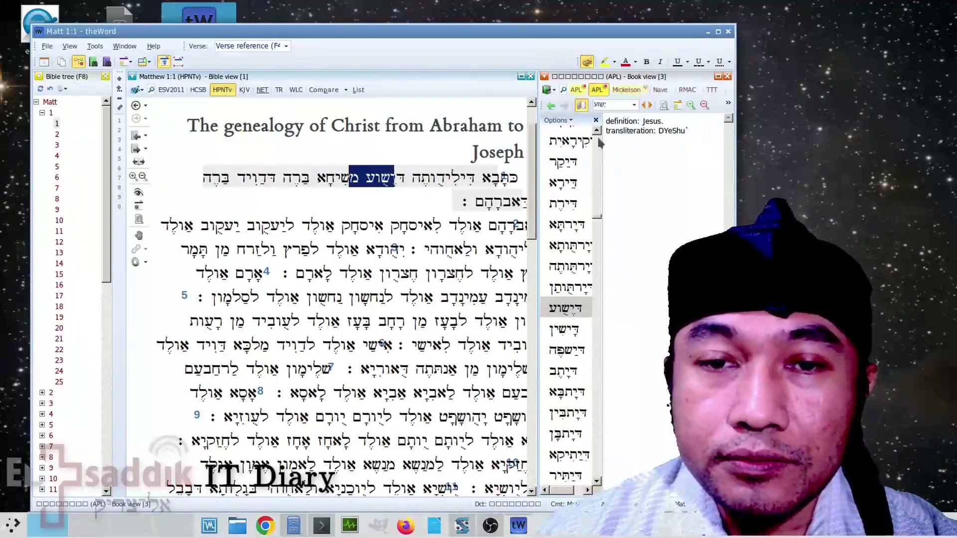
- Select the entire Matthew 1 text in the HPNTv Bible view
click(401, 178)
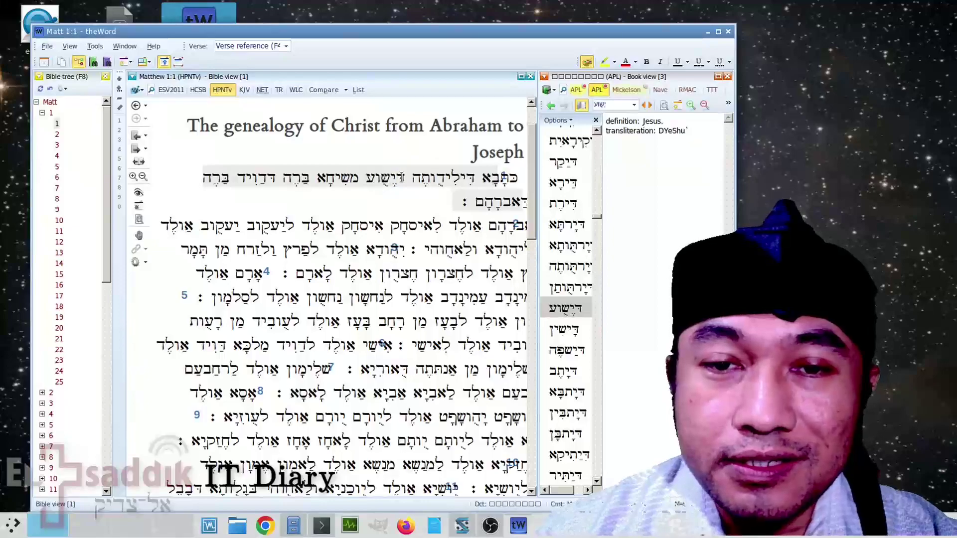
key(ctrl+a)
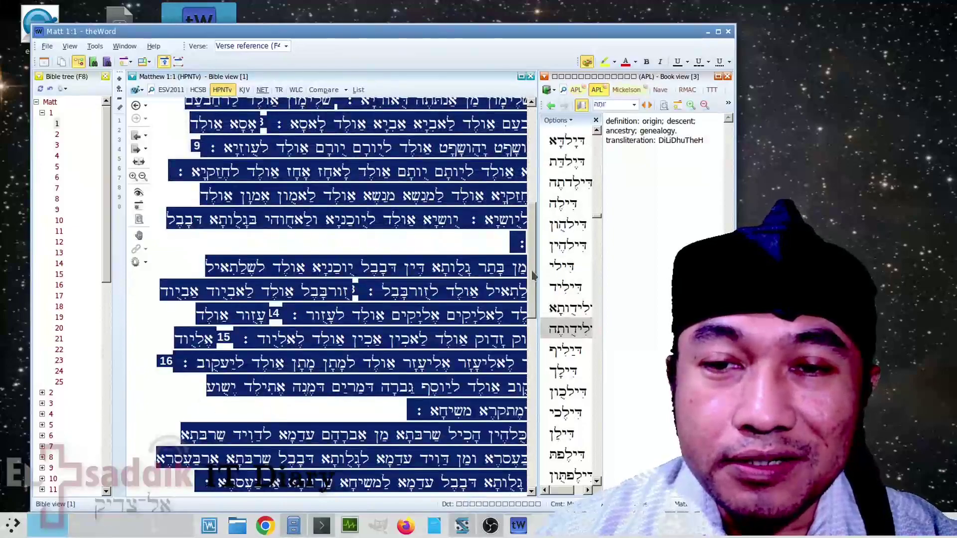